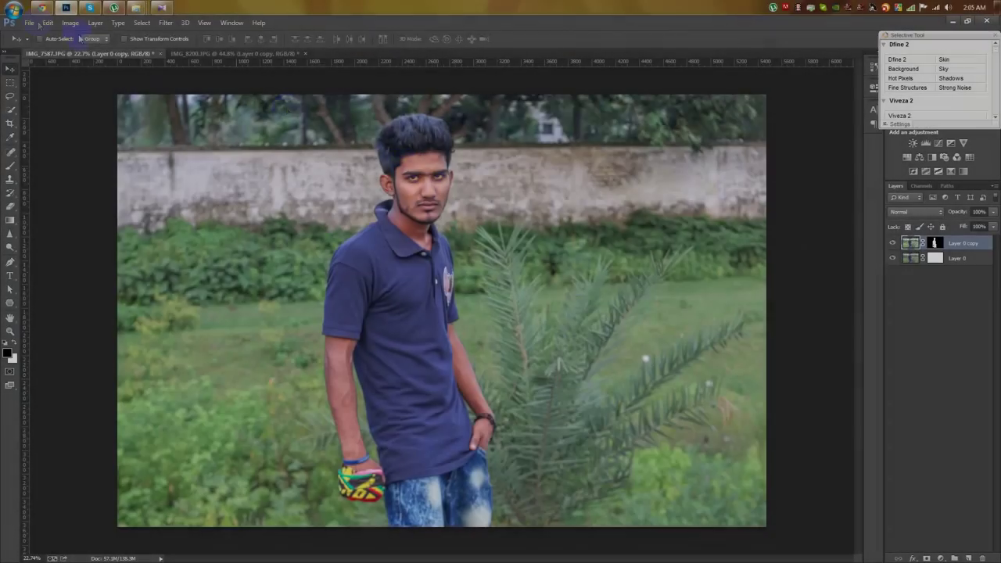
Create a new white 1920 x 1080 px document from the size preset.
left_click(29, 23)
left_click(438, 148)
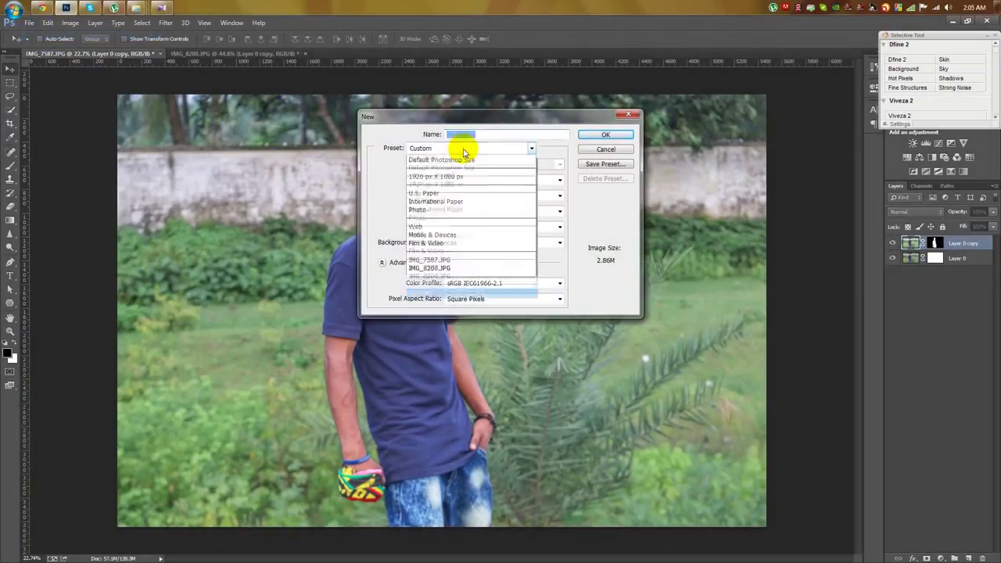
left_click(454, 186)
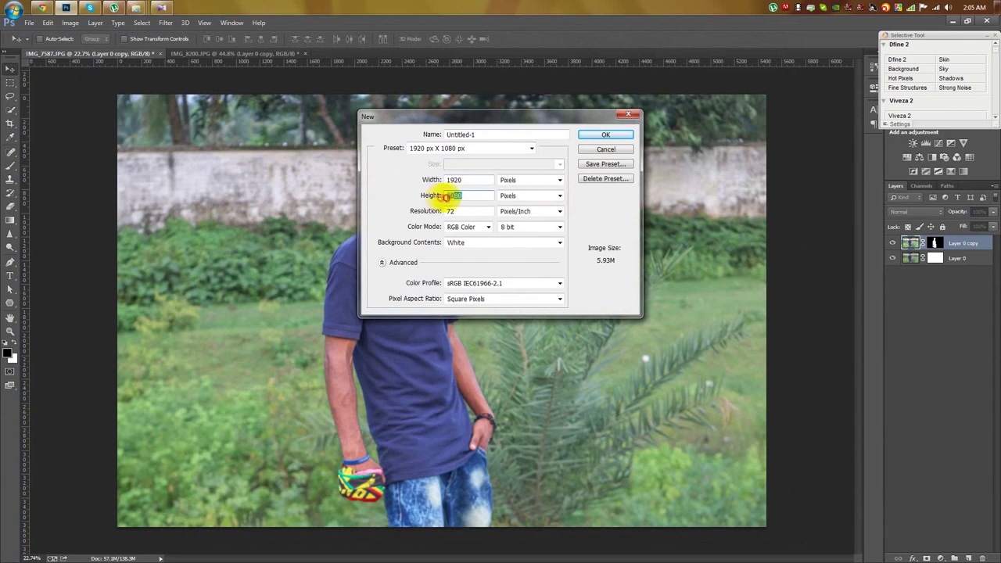
left_click(604, 135)
left_click(943, 558)
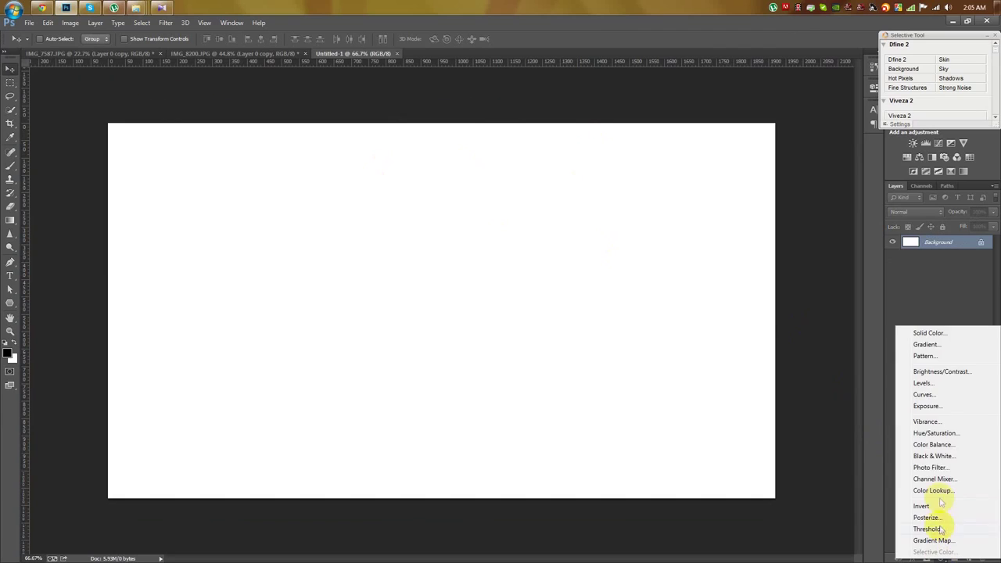
Add a reversed radial Gradient Fill layer at angle 0 and 298% scale, centred upper left.
left_click(924, 345)
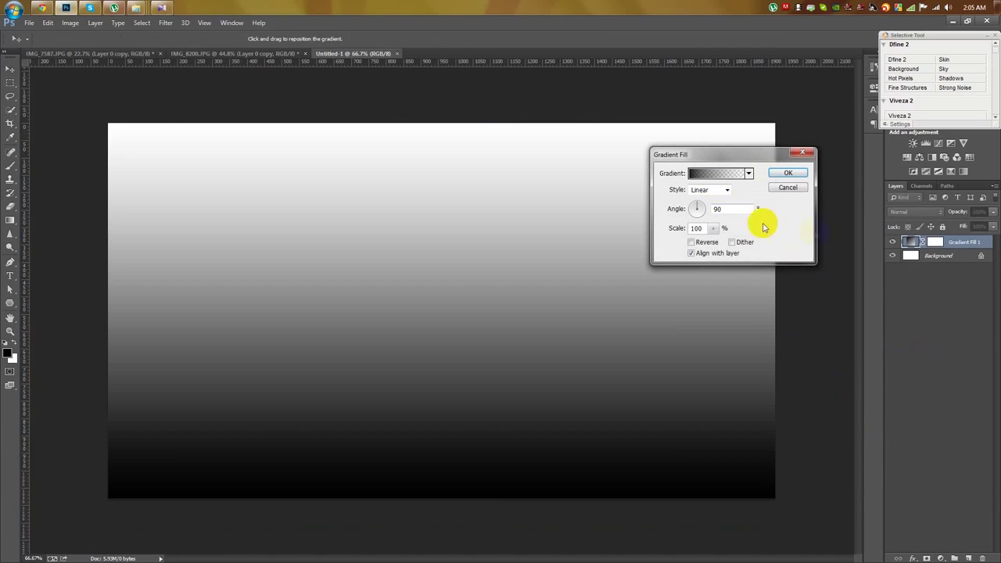
left_click(749, 174)
left_click(698, 157)
left_click(710, 189)
left_click(707, 206)
left_click(692, 242)
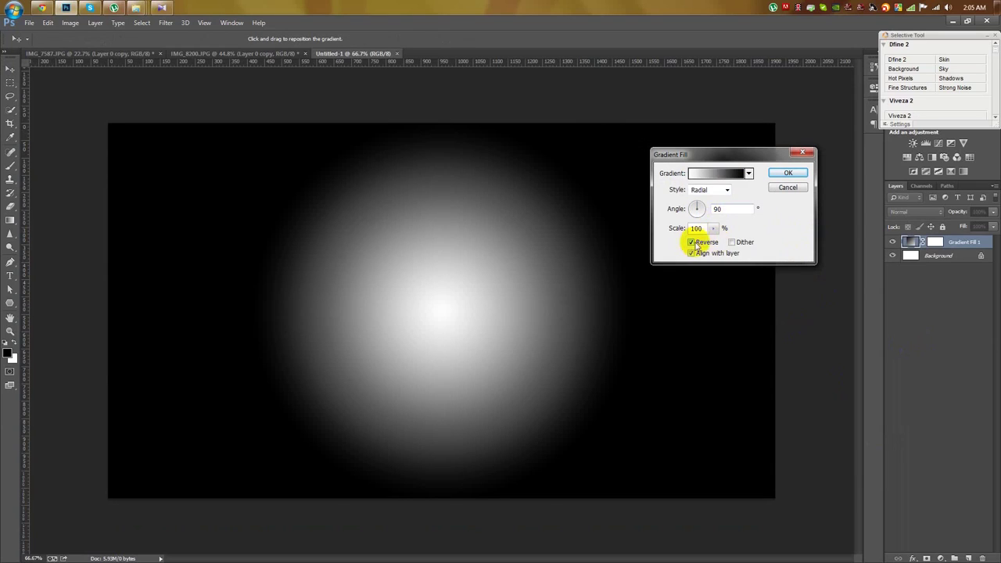
left_click_drag(709, 211, 700, 209)
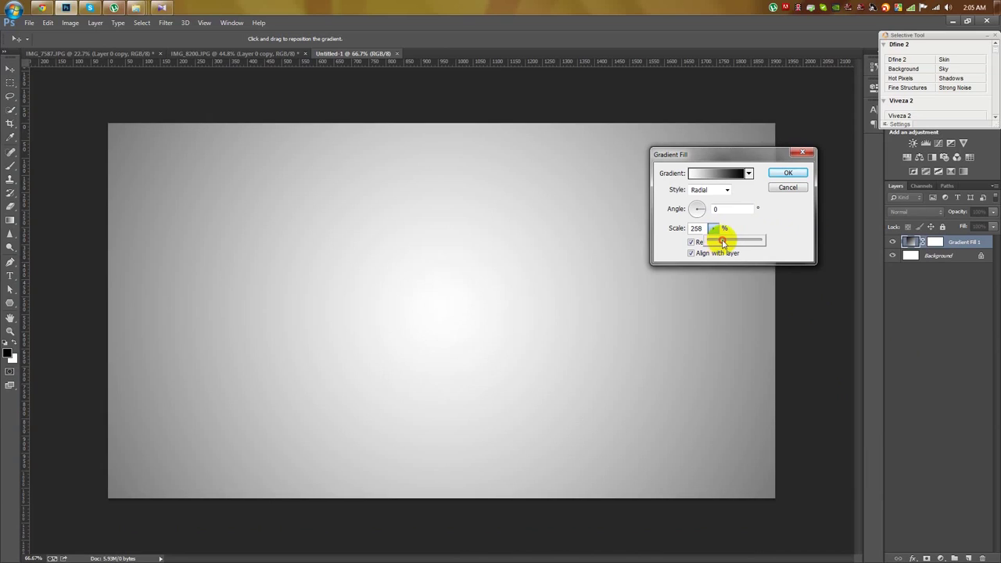
left_click_drag(714, 242, 726, 242)
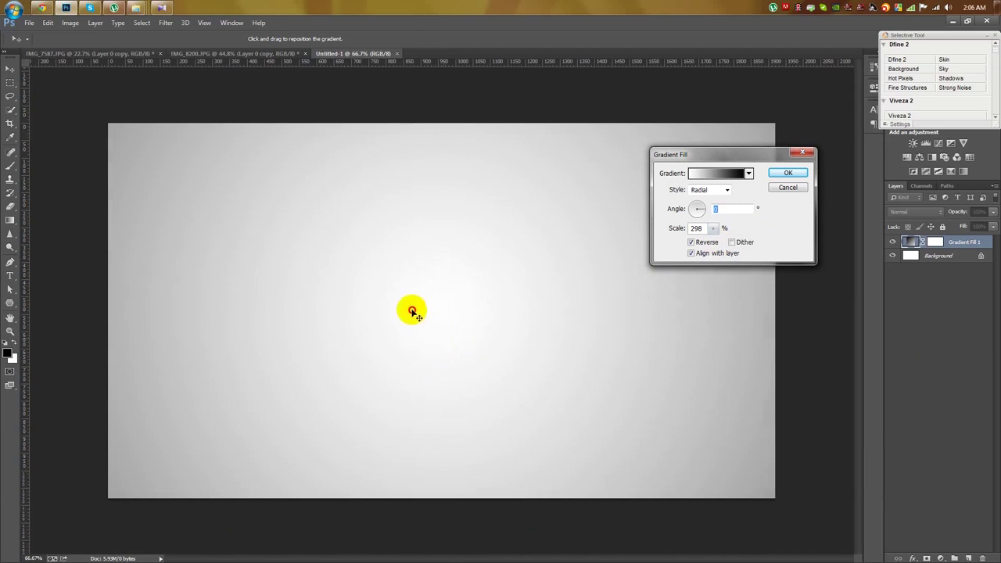
left_click_drag(412, 308, 399, 316)
left_click(785, 174)
left_click(235, 54)
Bring the IMG_8200 cut-out man into Untitled-1 and nudge him lower on the canvas.
left_click(893, 258)
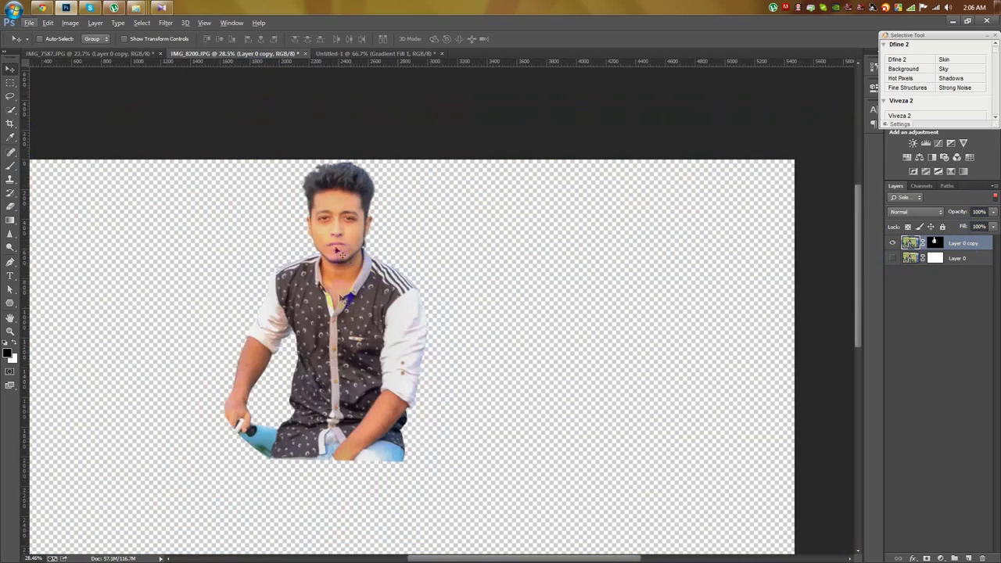
left_click_drag(367, 274, 462, 249)
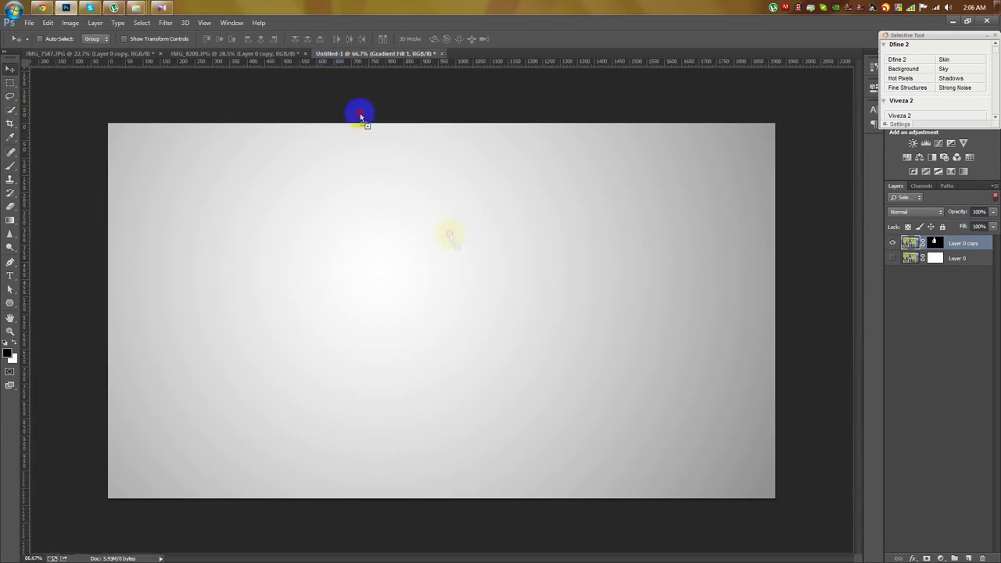
left_click(963, 244)
left_click_drag(560, 230, 563, 268)
key("ctrl+t")
key("ctrl+0")
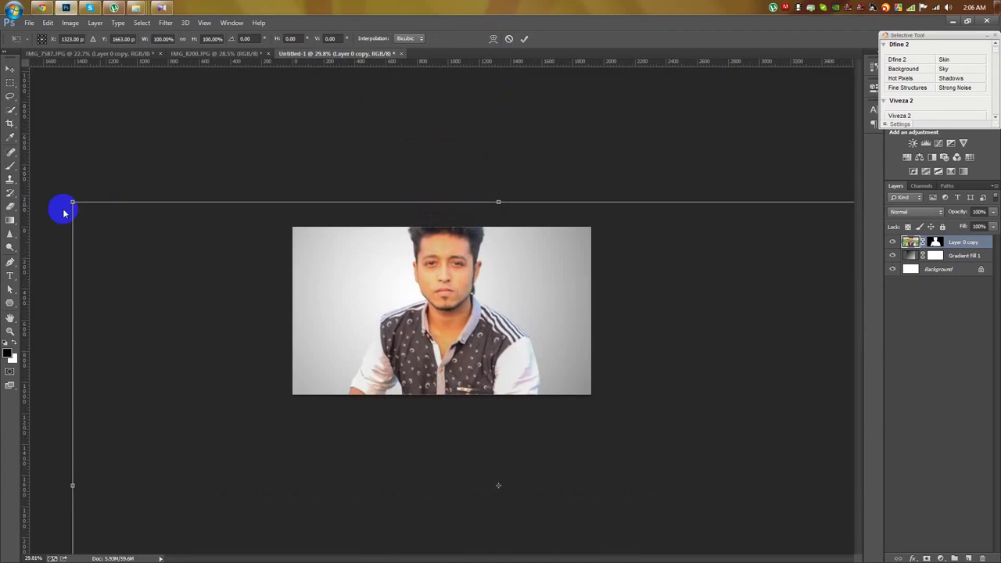
key("Return")
Convert the man's layer to a smart object and scale it down to about 61%.
right_click(967, 244)
left_click(820, 209)
key("ctrl+t")
mouse_move(537, 205)
left_mouse_down()
mouse_move(501, 235)
mouse_move(514, 287)
left_mouse_up()
scroll(540, 446, "up", 2)
mouse_move(588, 518)
left_mouse_down()
mouse_move(553, 472)
mouse_move(566, 487)
left_mouse_up()
left_click(524, 38)
scroll(497, 271, "up", 2)
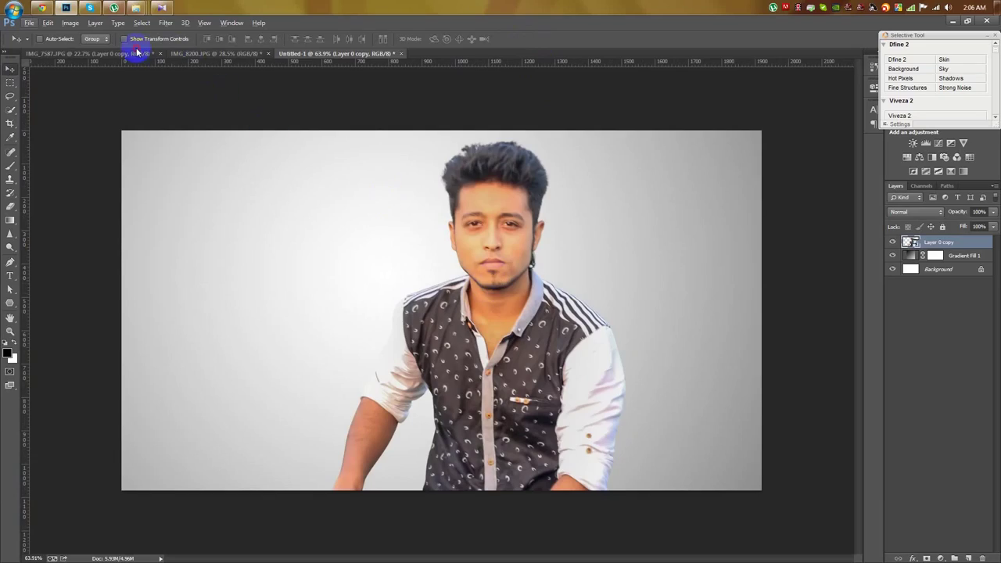
Switch to the IMG_7587 photo and hide its original background layer.
left_click(137, 52)
right_click(963, 247)
left_click(599, 240)
left_click(892, 258)
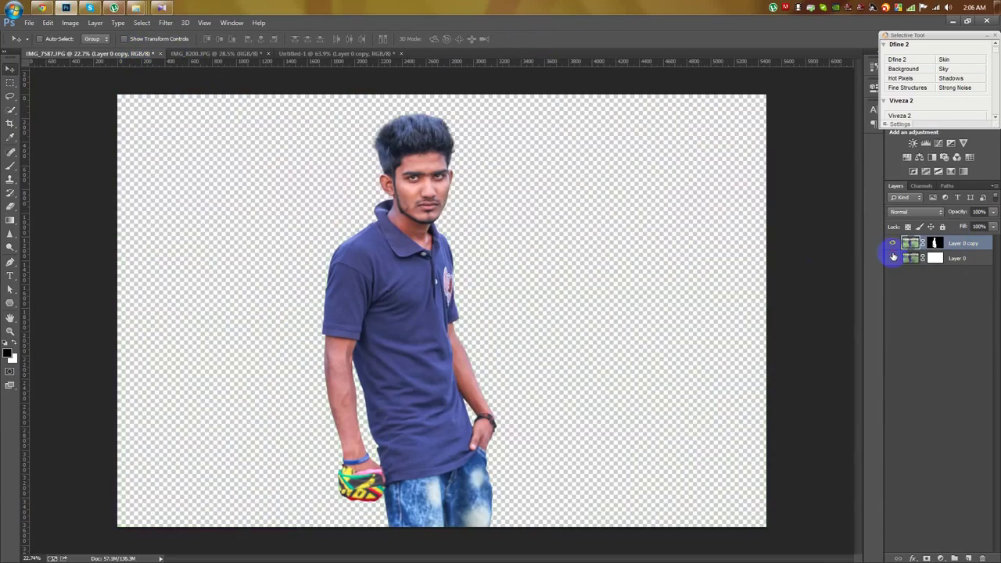
Bring the navy-polo man into the composite, apply his mask, and place him below the other man.
left_click_drag(332, 204, 438, 258)
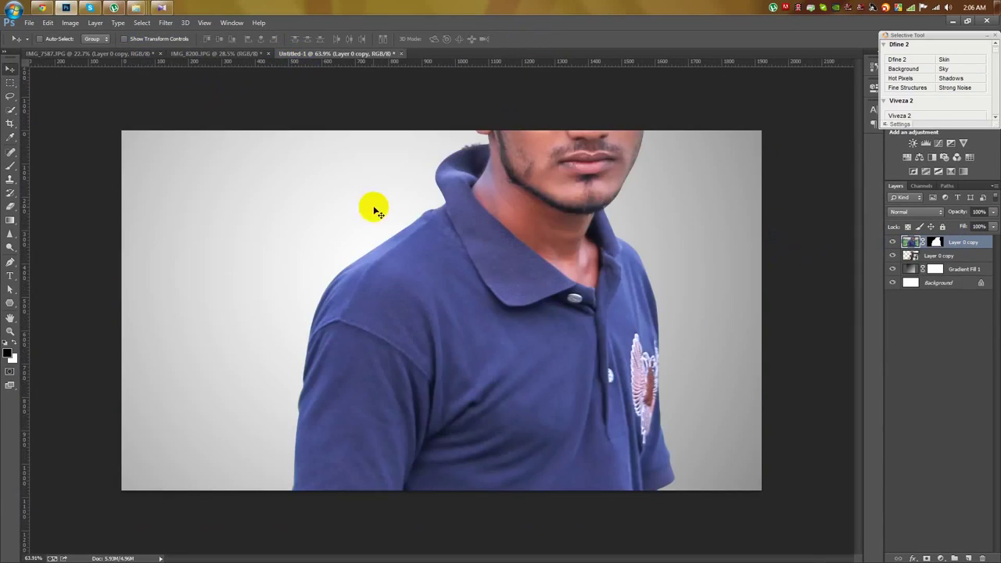
right_click(959, 244)
left_click(904, 241)
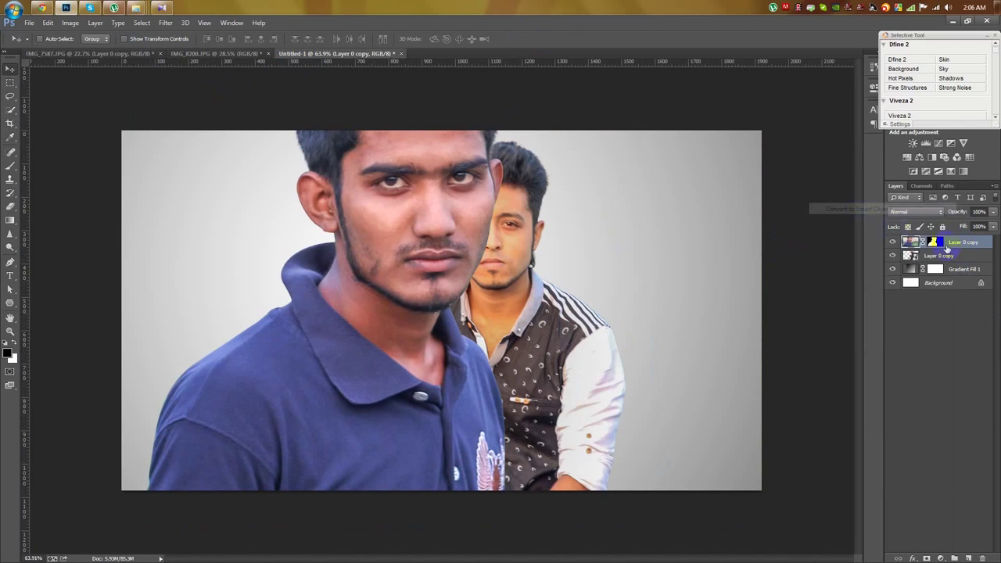
left_click_drag(938, 255, 938, 258)
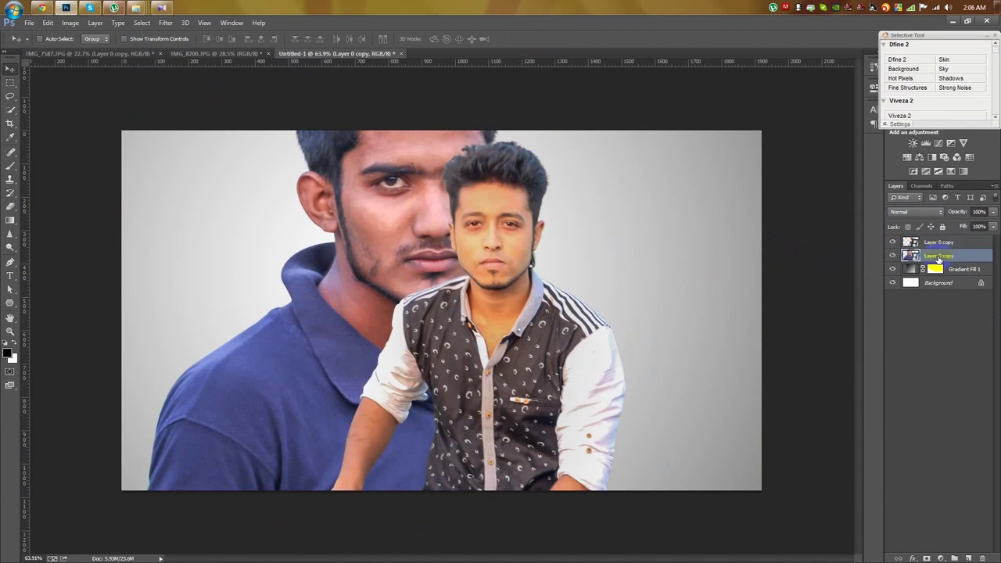
scroll(307, 218, "down", 2)
Scale the polo man to about 30% and position him left of centre.
key("ctrl+t")
mouse_move(565, 94)
left_mouse_down()
mouse_move(493, 166)
mouse_move(425, 209)
mouse_move(449, 194)
left_mouse_up()
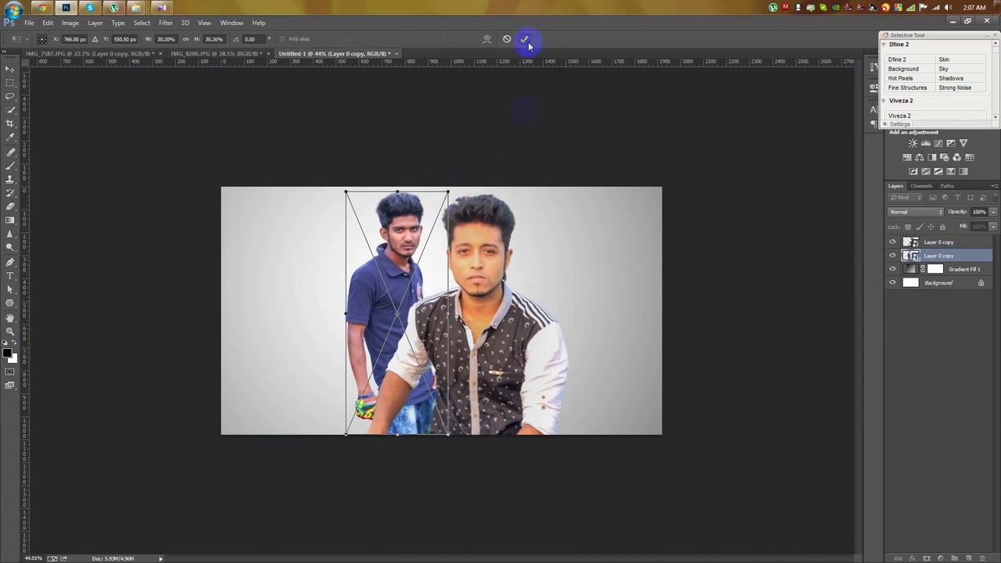
left_click(528, 45)
key("ctrl+0")
right_click(964, 244)
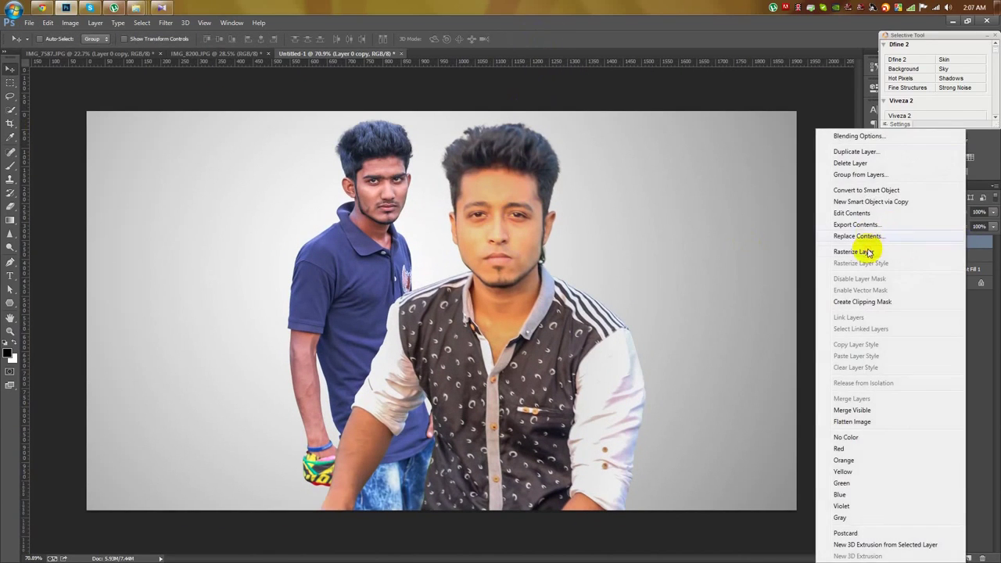
Apply Selective Color to the yellows: Cyan -100, Yellow -100, Black -44.
left_click(869, 253)
left_click(70, 23)
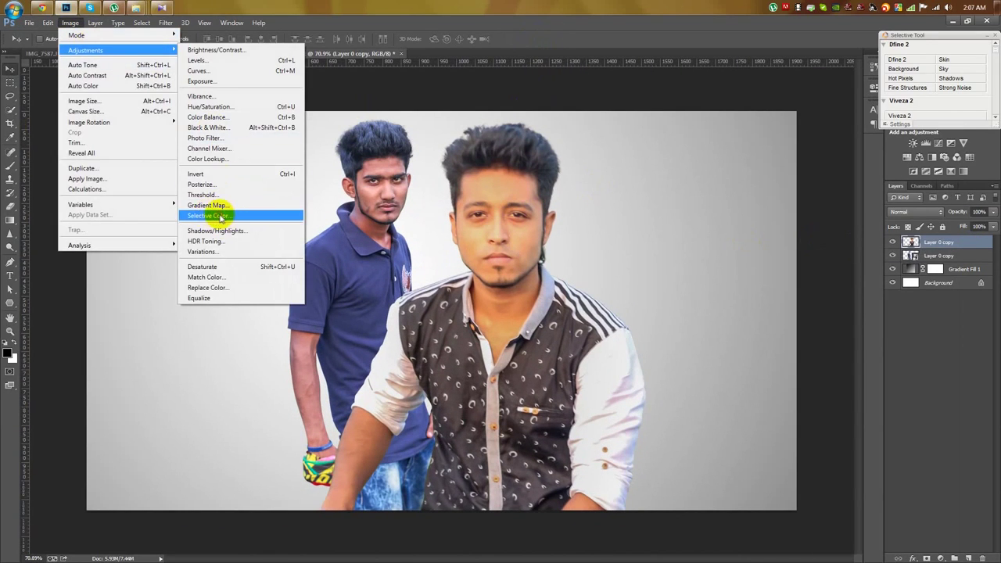
left_click(221, 216)
left_click(743, 165)
left_click_drag(729, 190, 745, 192)
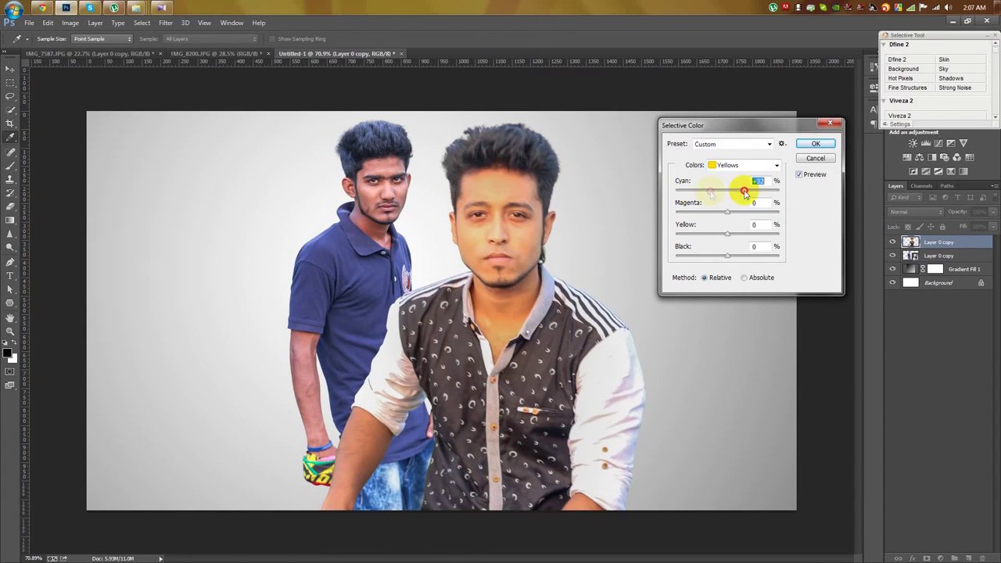
mouse_move(726, 215)
left_mouse_down()
mouse_move(646, 212)
mouse_move(796, 215)
left_mouse_up()
left_click_drag(729, 213, 727, 214)
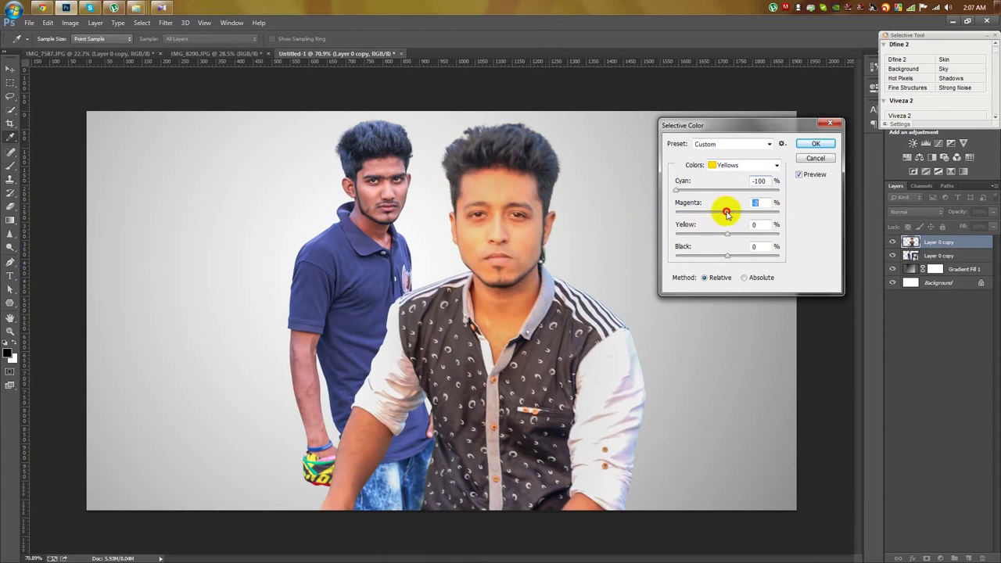
mouse_move(727, 256)
left_mouse_down()
mouse_move(755, 255)
mouse_move(683, 259)
left_mouse_up()
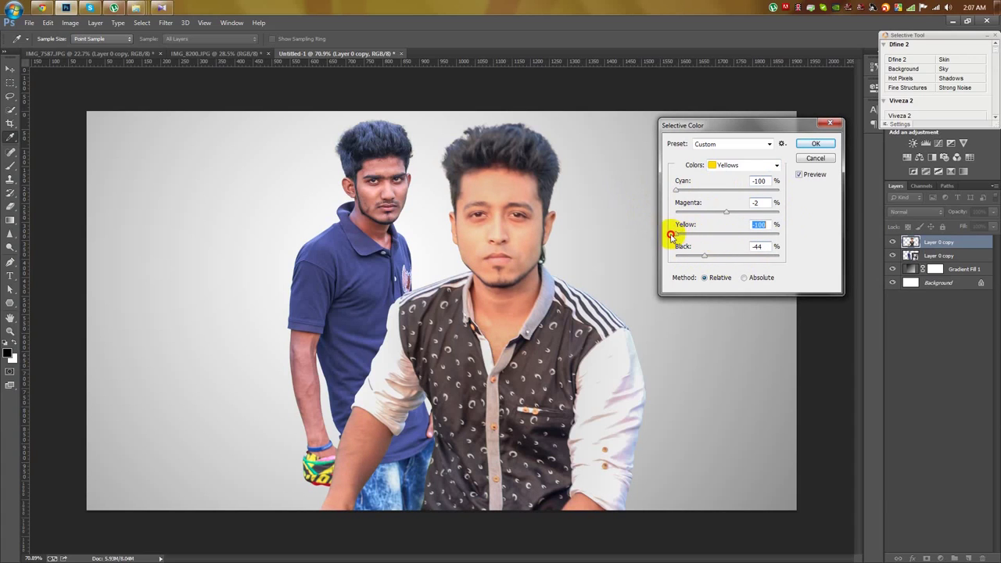
key("Return")
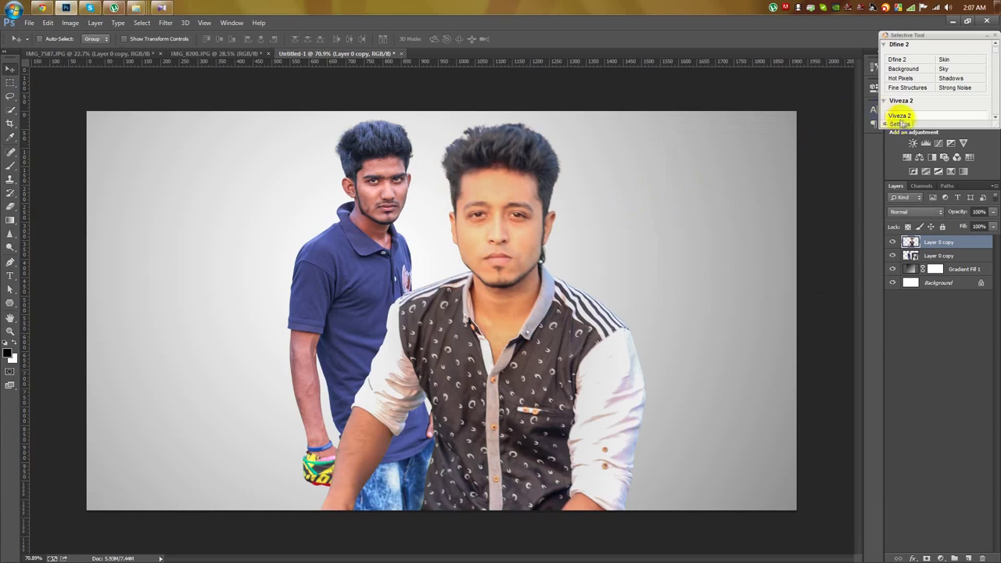
Run Viveza 2 on the image with Structure raised to 100%.
left_click(901, 116)
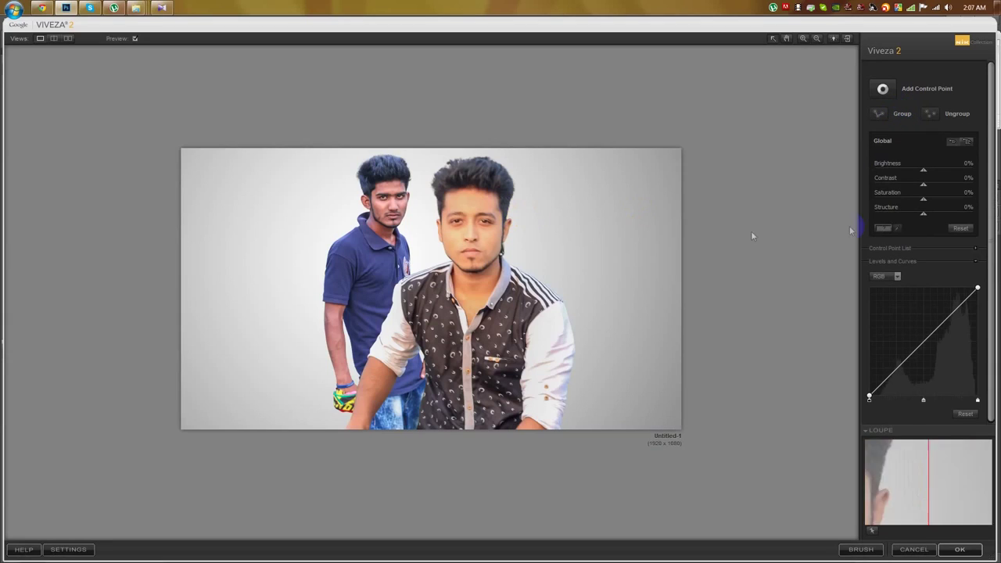
left_click_drag(926, 216, 975, 216)
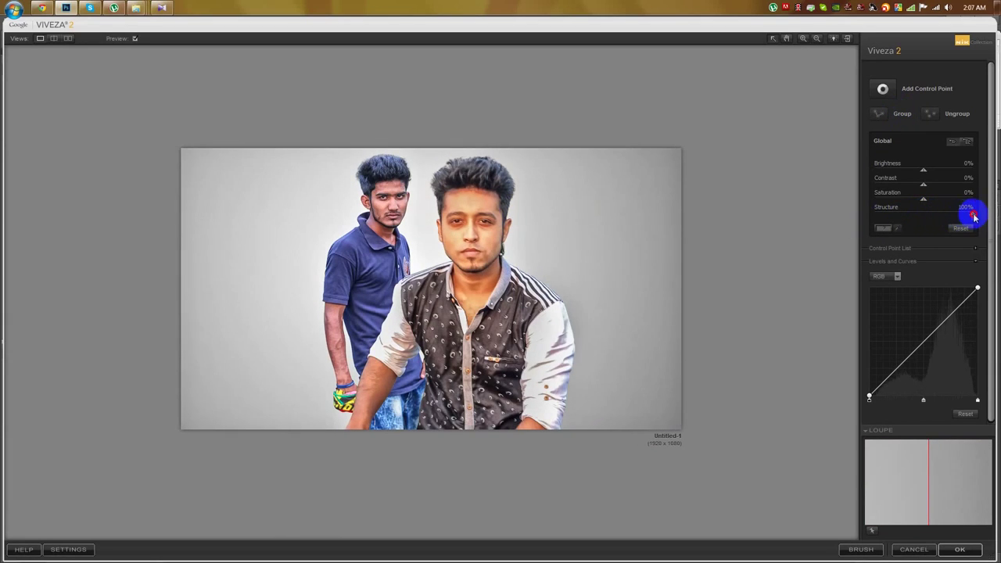
left_click(960, 549)
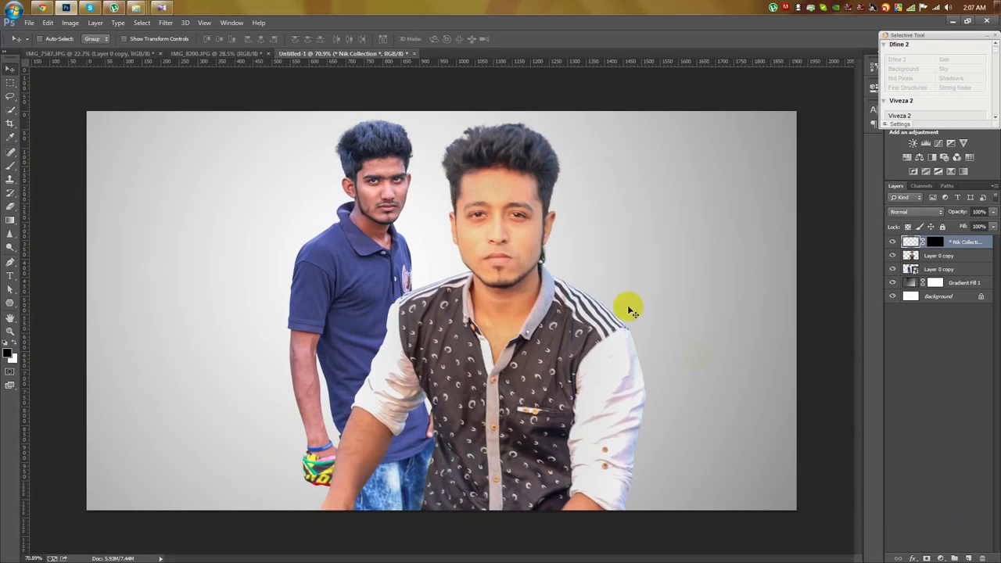
Delete the Viveza 2 layer and reduce Black in the reds to about -36 on the polo man.
left_click_drag(950, 238, 983, 559)
right_click(939, 256)
left_click(929, 258)
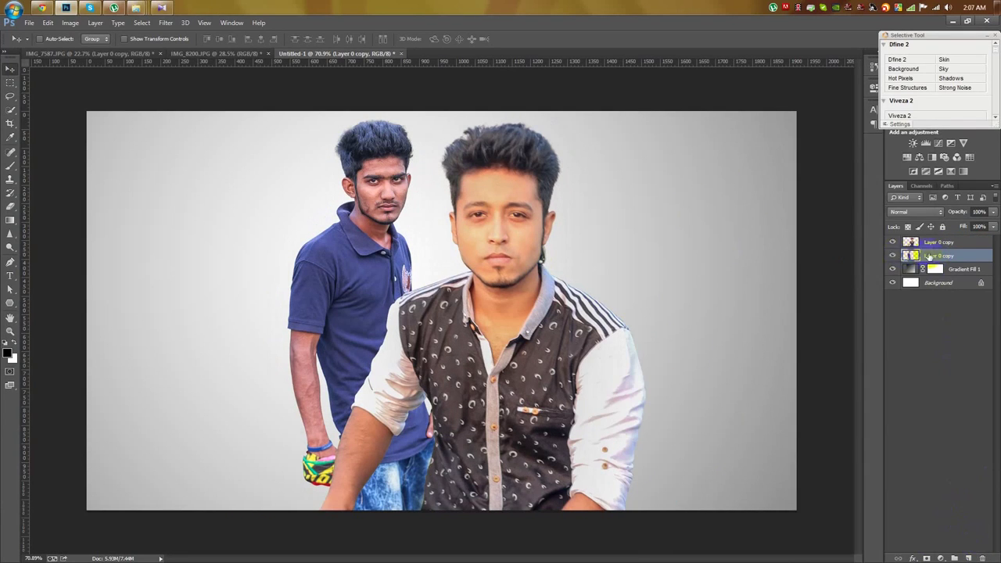
left_click(70, 23)
mouse_move(174, 67)
left_click(211, 216)
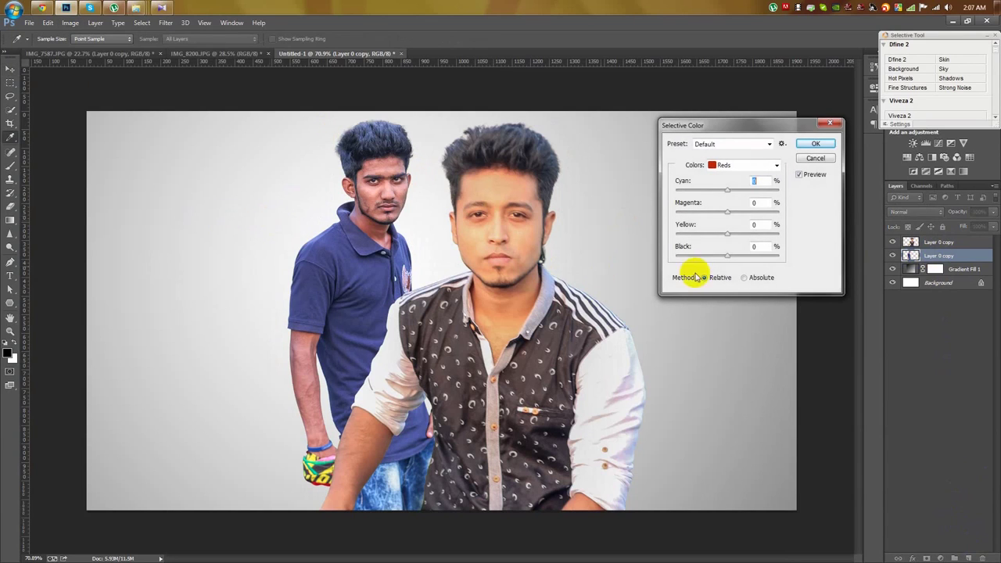
left_click_drag(716, 256, 709, 256)
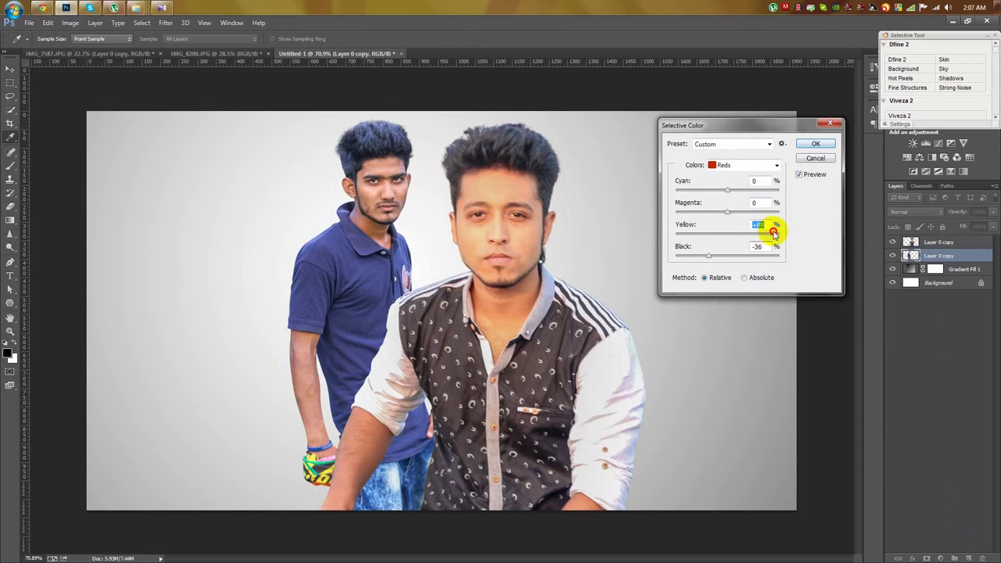
left_click(815, 144)
Lower Vibrance on both men's layers to desaturate them.
left_click(71, 22)
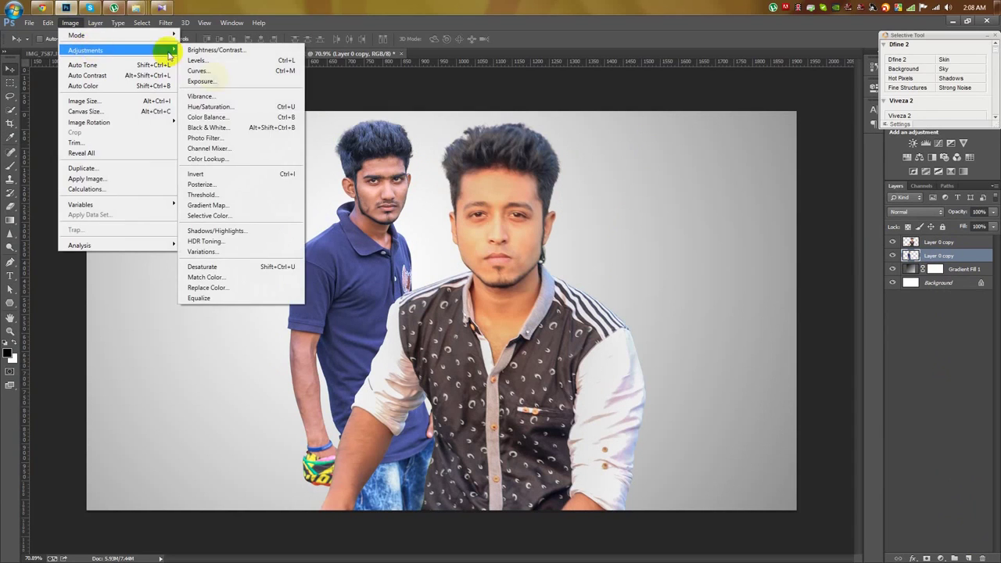
left_click(202, 96)
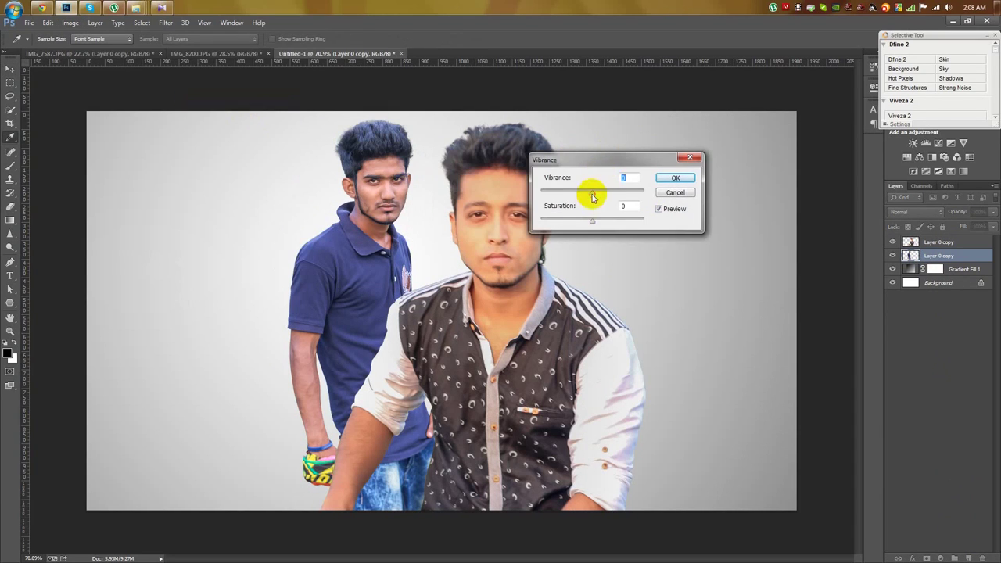
left_click_drag(558, 197, 563, 196)
left_click(672, 179)
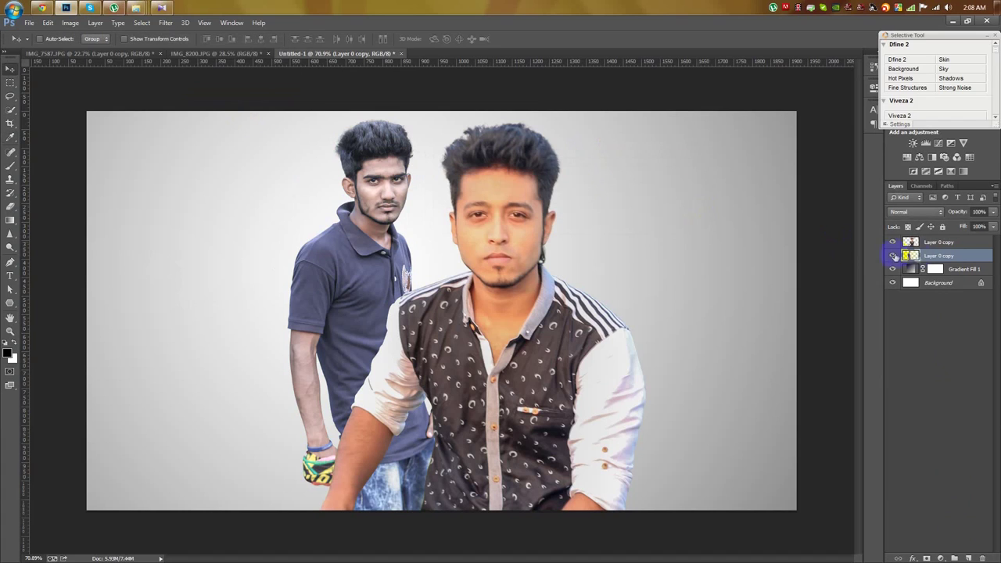
left_click(951, 242)
left_click(70, 23)
left_click(202, 96)
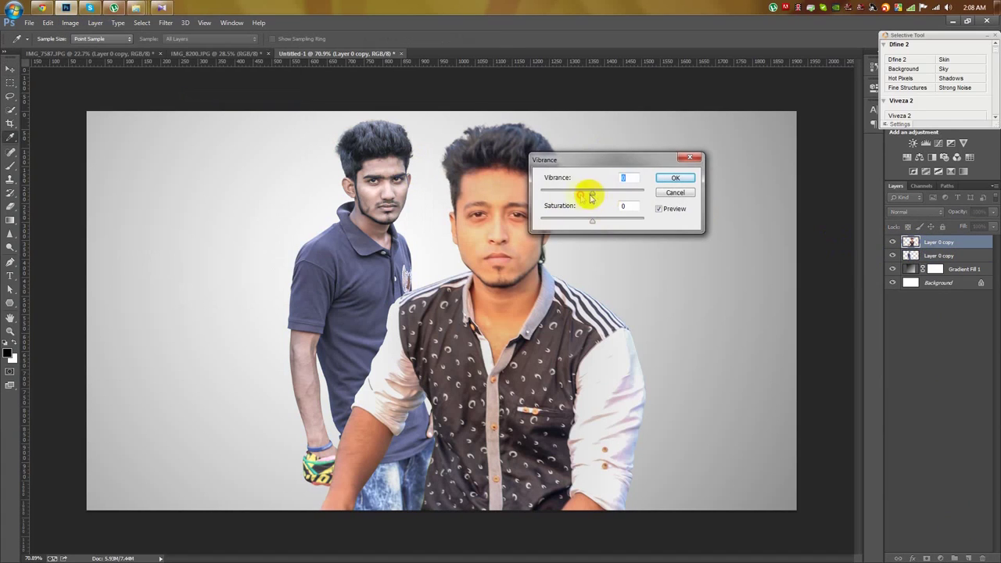
left_click_drag(593, 190, 551, 195)
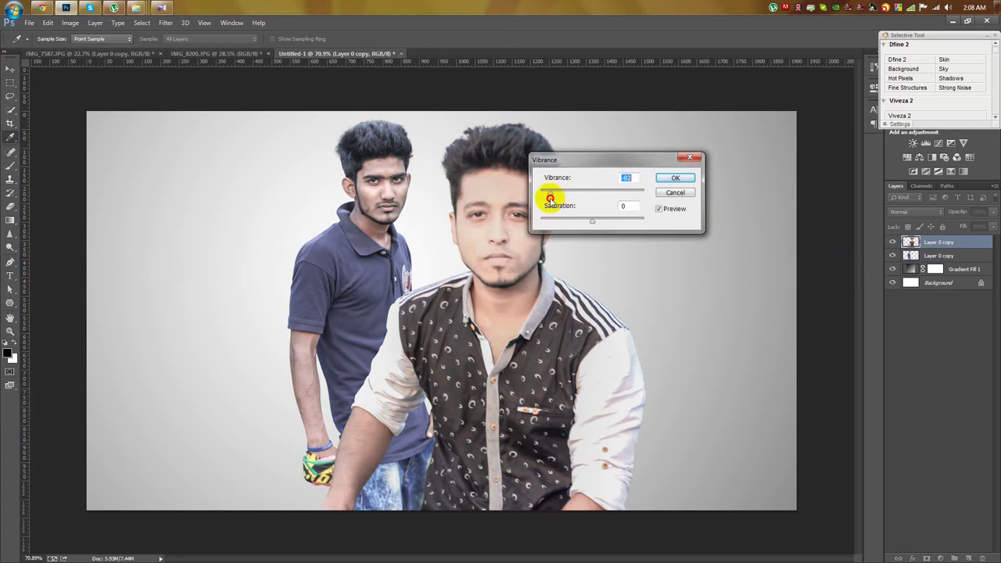
left_click(673, 179)
key("ctrl+j")
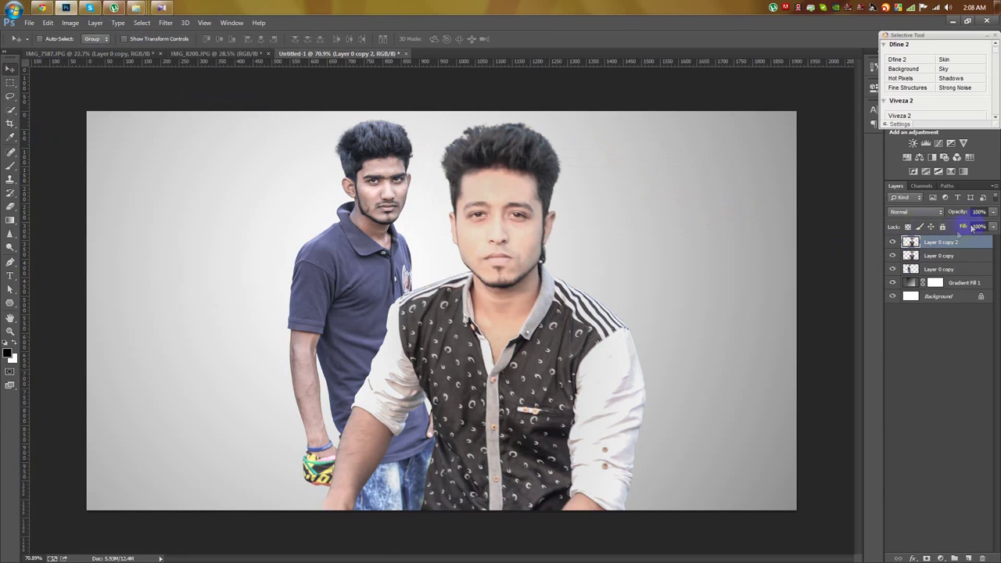
Apply a High Pass filter with radius about 2.6 to the duplicated front-man layer.
left_click(911, 243, "ctrl")
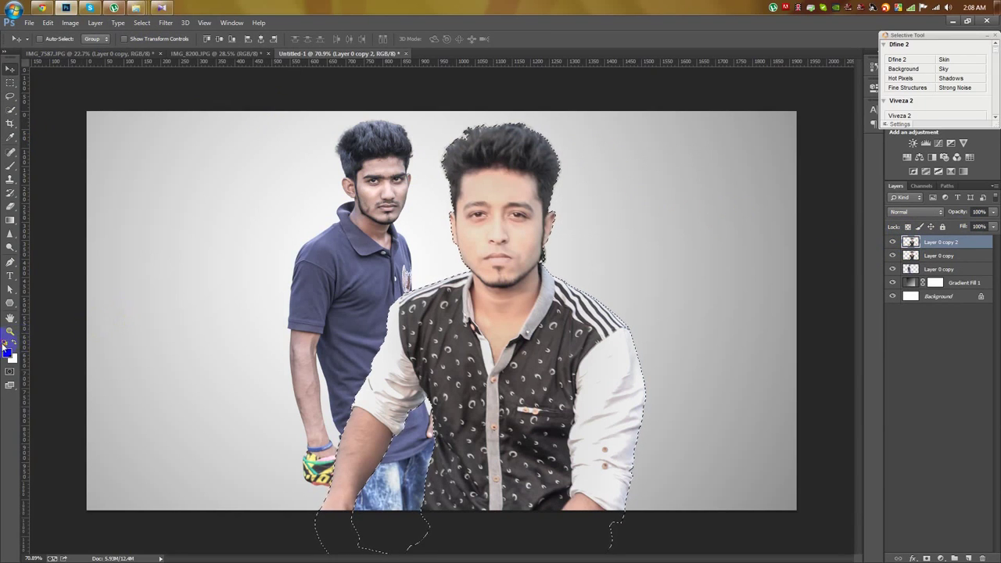
key("ctrl+d")
left_click(165, 22)
mouse_move(174, 226)
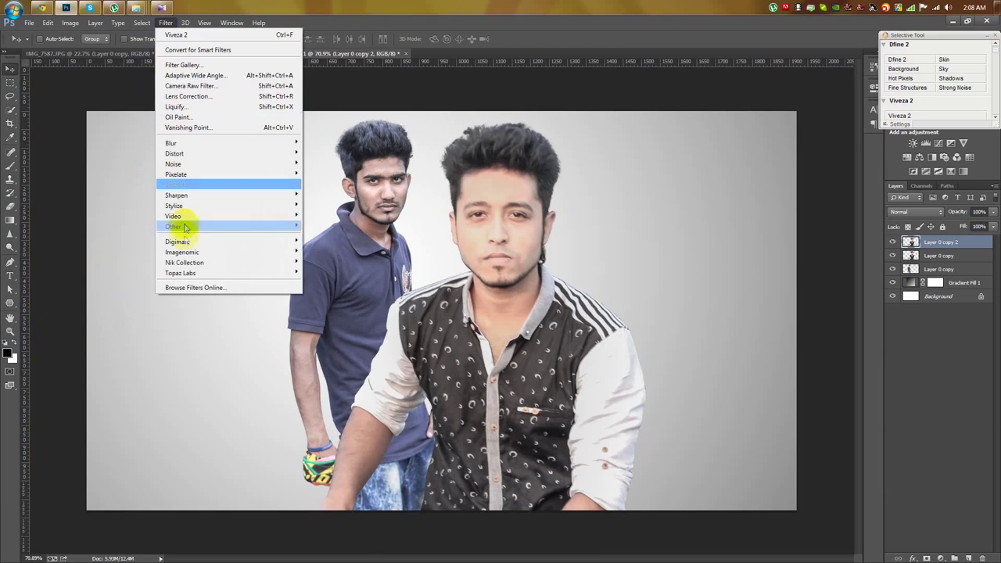
left_click(324, 237)
left_click_drag(496, 130, 734, 137)
left_click_drag(690, 290, 679, 292)
left_click(797, 152)
Set the high-pass layer to Overlay and merge it into the front man's layer.
left_click(916, 212)
left_click(899, 329)
left_click(939, 253, "shift")
key("ctrl+e")
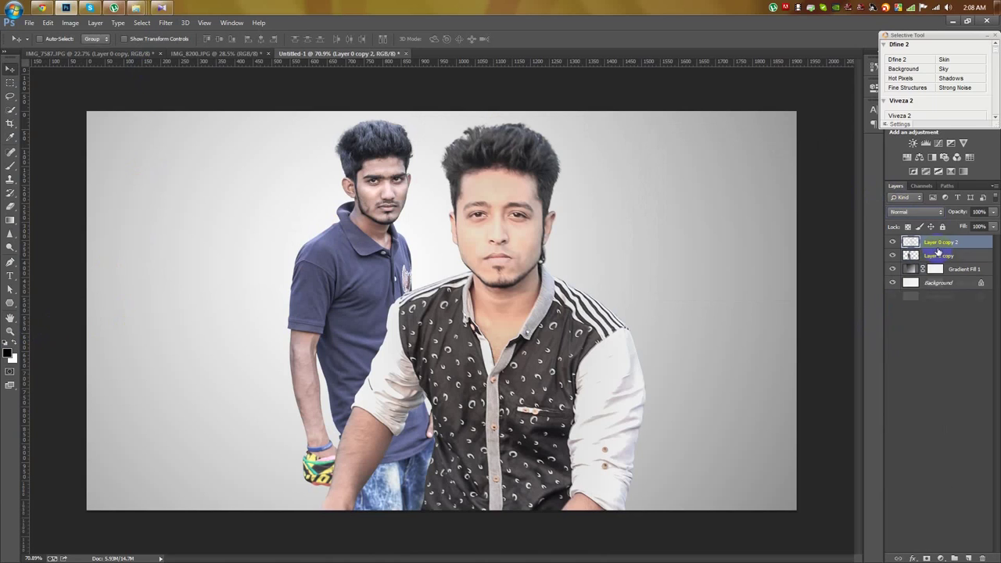
key("shift+plus")
key("shift+plus")
key("shift+plus")
key("shift+minus")
key("shift+minus")
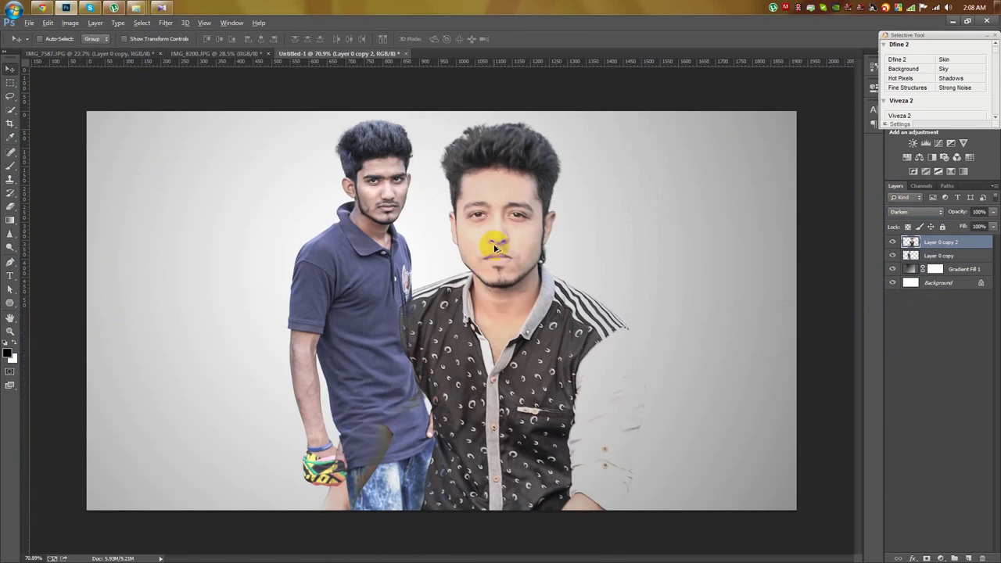
key("shift+minus")
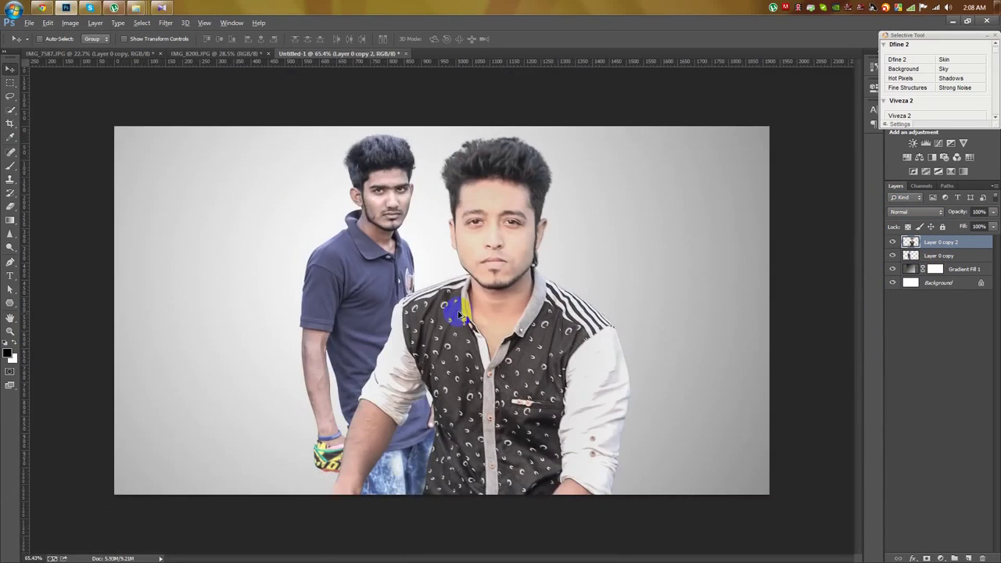
Shift the blue-shirt man slightly to the left.
left_click(935, 255)
left_click_drag(561, 291, 545, 293)
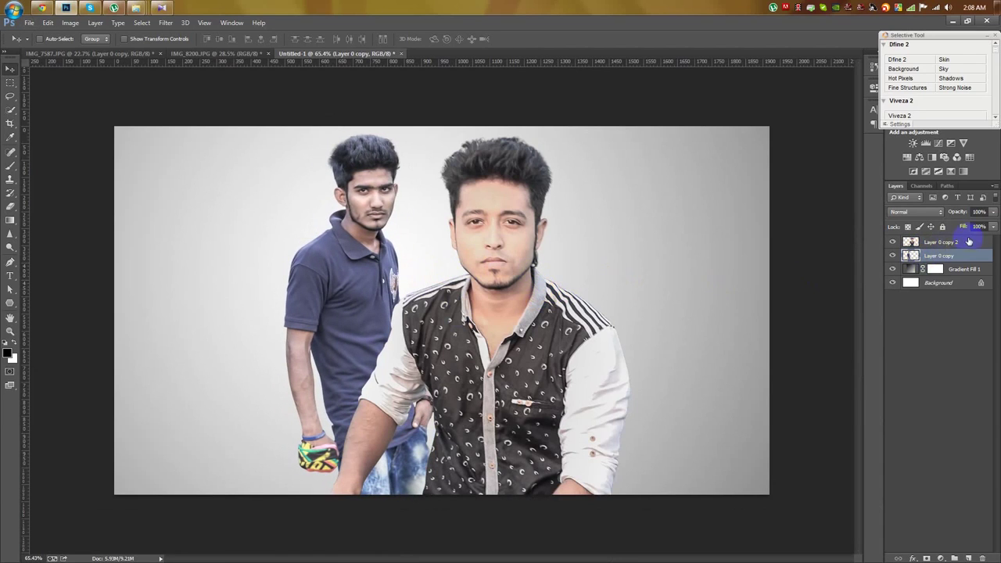
left_click(970, 242)
key("ctrl+t")
Rotate the front man about 4° and swap the two men between left and right.
left_click_drag(695, 212, 706, 232)
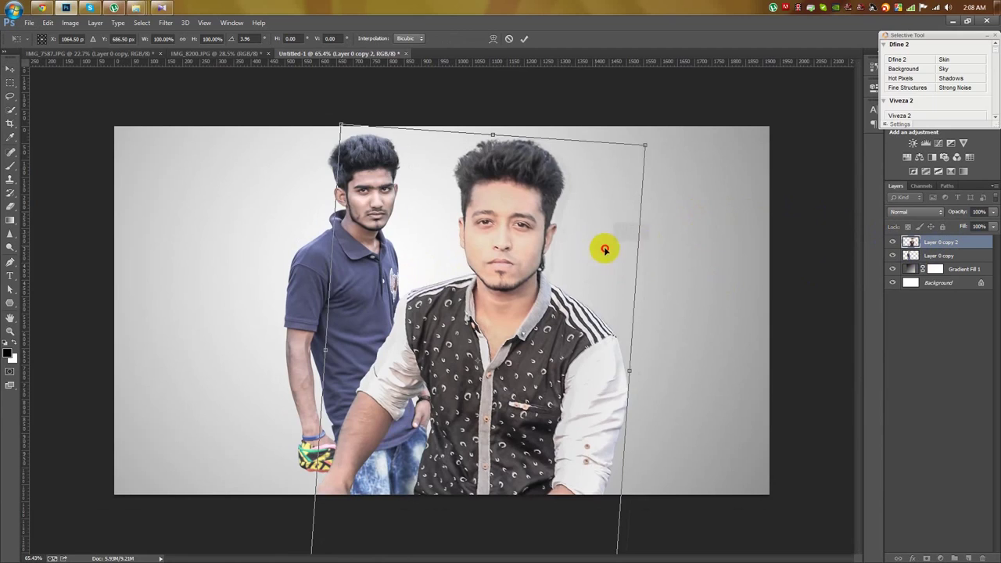
mouse_move(645, 147)
left_mouse_down()
mouse_move(616, 196)
mouse_move(605, 191)
left_mouse_up()
key("Return")
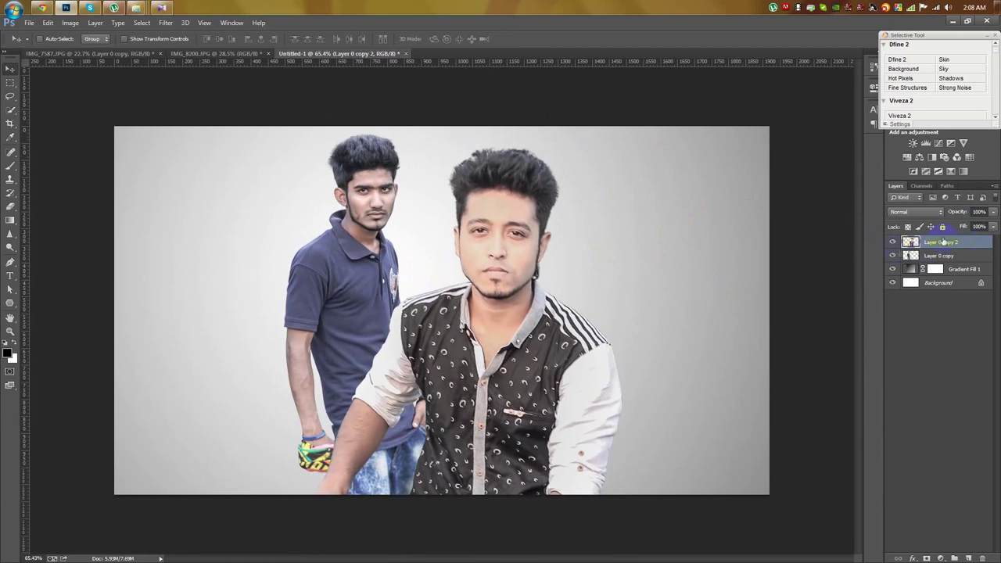
left_click_drag(657, 288, 532, 289)
left_click_drag(464, 320, 605, 320)
Tilt the blue-shirt man about 3° and lower him slightly.
key("ctrl+t")
left_click_drag(684, 326, 685, 334)
left_click_drag(522, 306, 490, 320)
left_click(521, 45)
Tilt the black-shirt man slightly and nudge him into place.
left_click(939, 242)
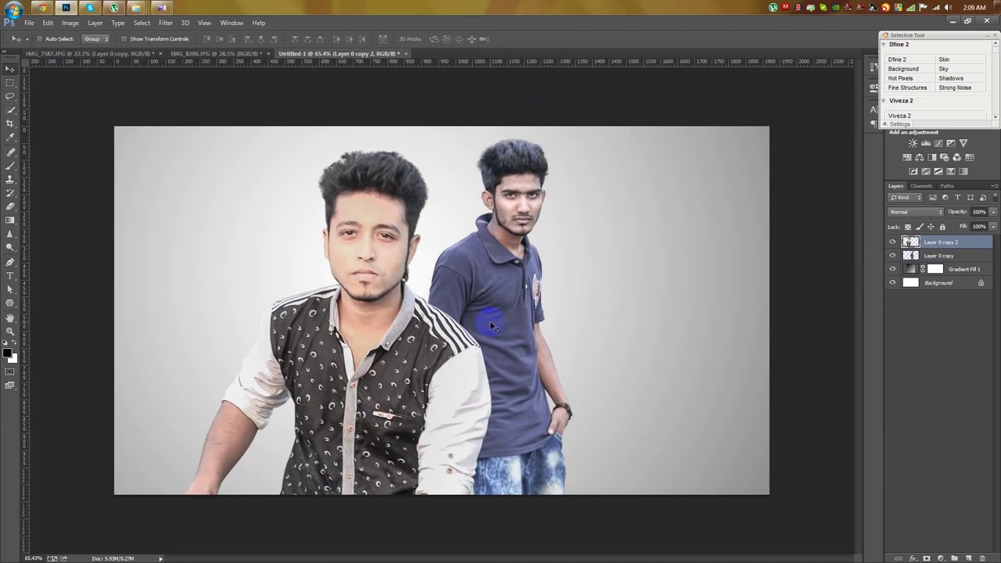
key("ctrl+t")
left_click_drag(586, 358, 586, 346)
double_click(468, 369)
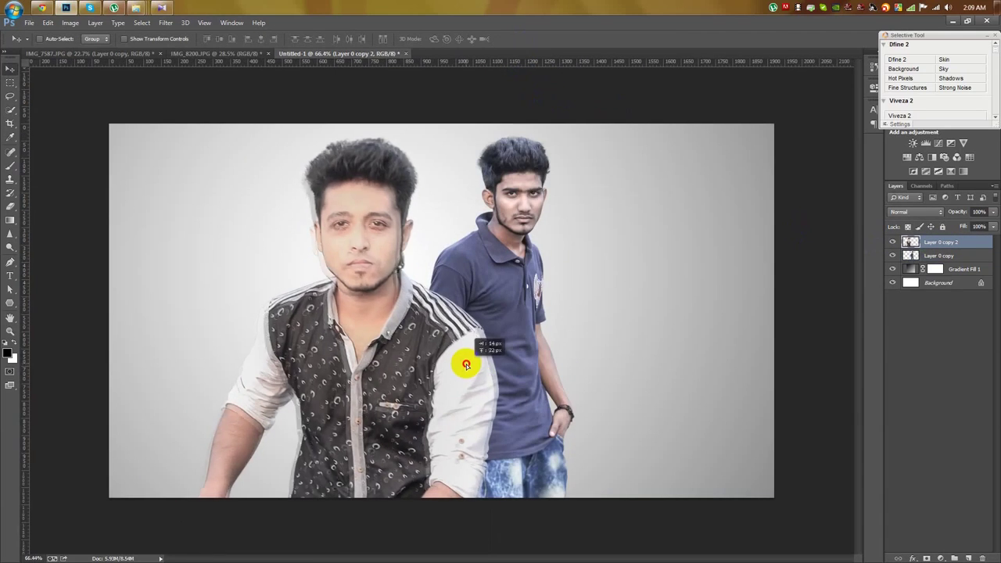
left_click_drag(468, 369, 464, 369)
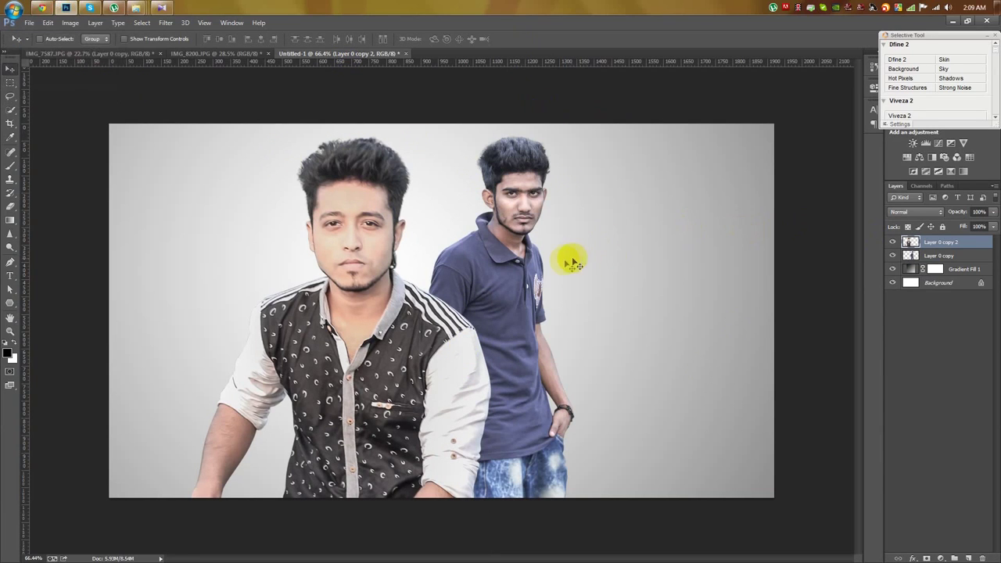
Switch to the Blur tool and soften the front man's shoulder edge.
scroll(258, 313, "up", 3)
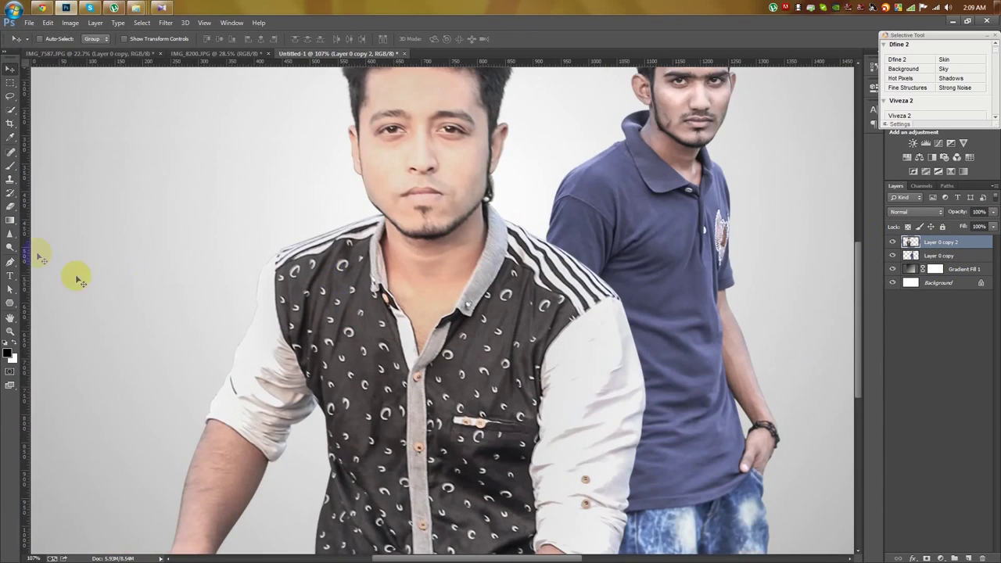
left_click_drag(12, 248, 53, 267)
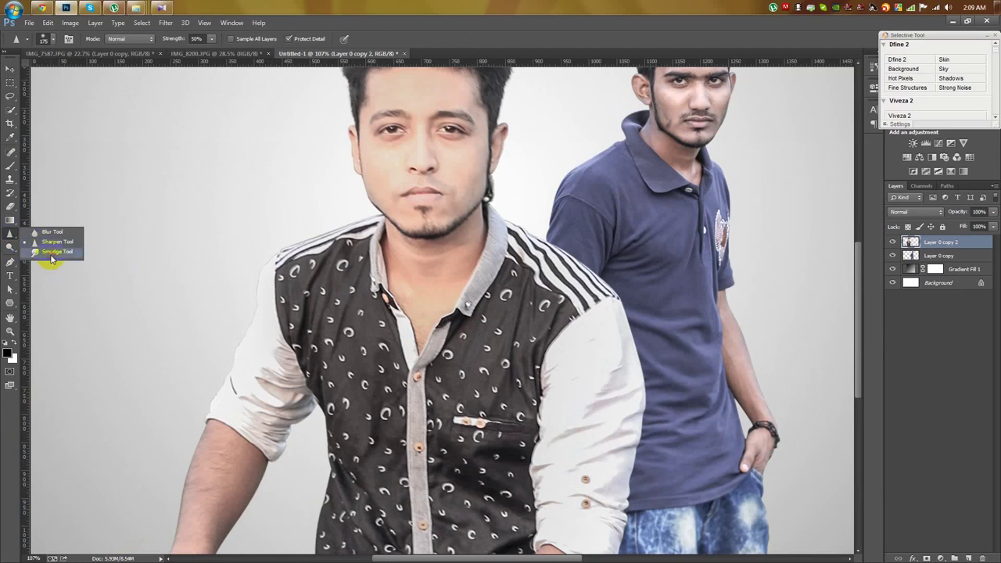
left_click_drag(10, 233, 47, 236)
left_click_drag(304, 233, 254, 277)
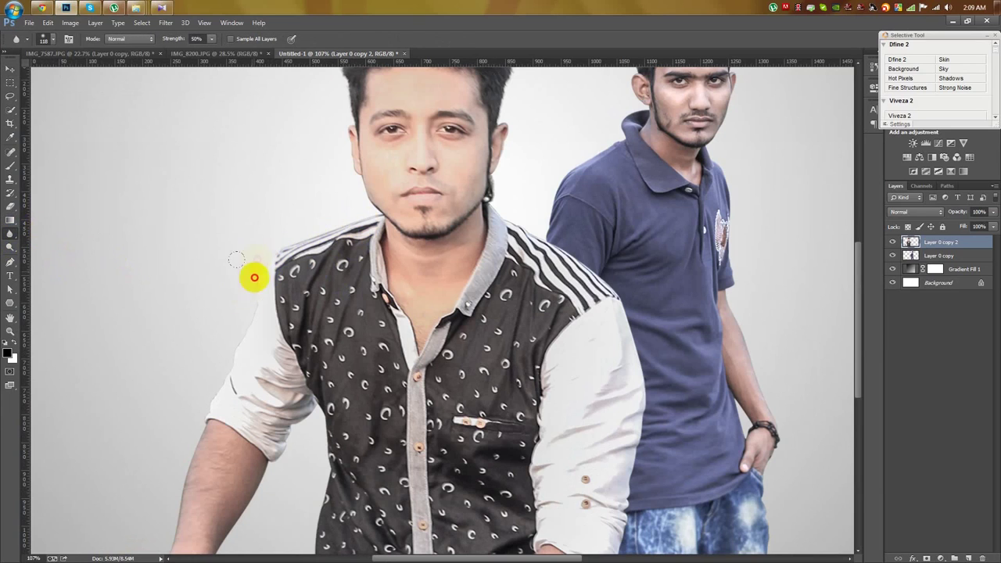
left_click_drag(229, 350, 299, 332)
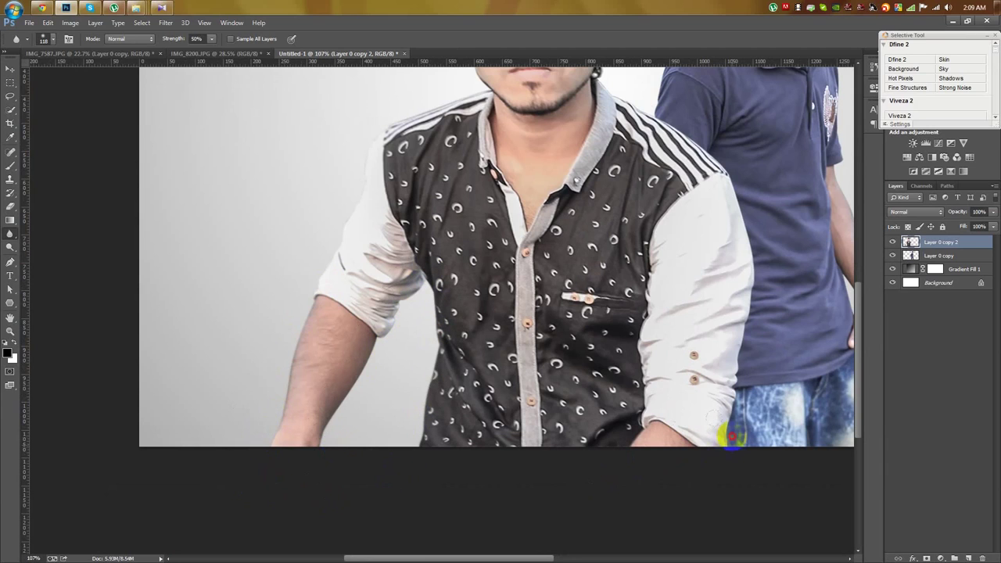
scroll(608, 342, "up", 5)
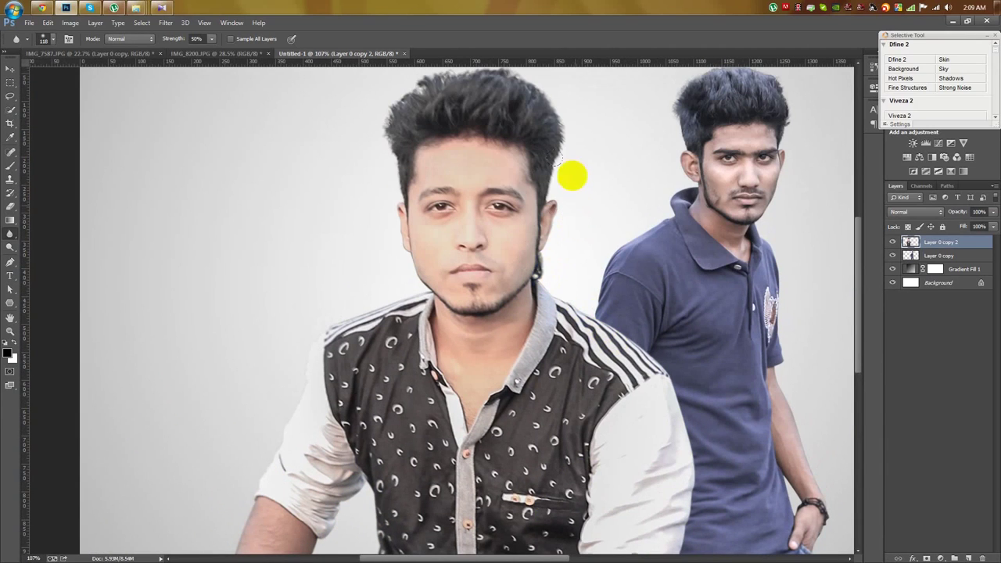
Blur the blue-shirt man's arm and hand edges, temporarily hiding the front man.
left_click_drag(844, 269, 638, 301)
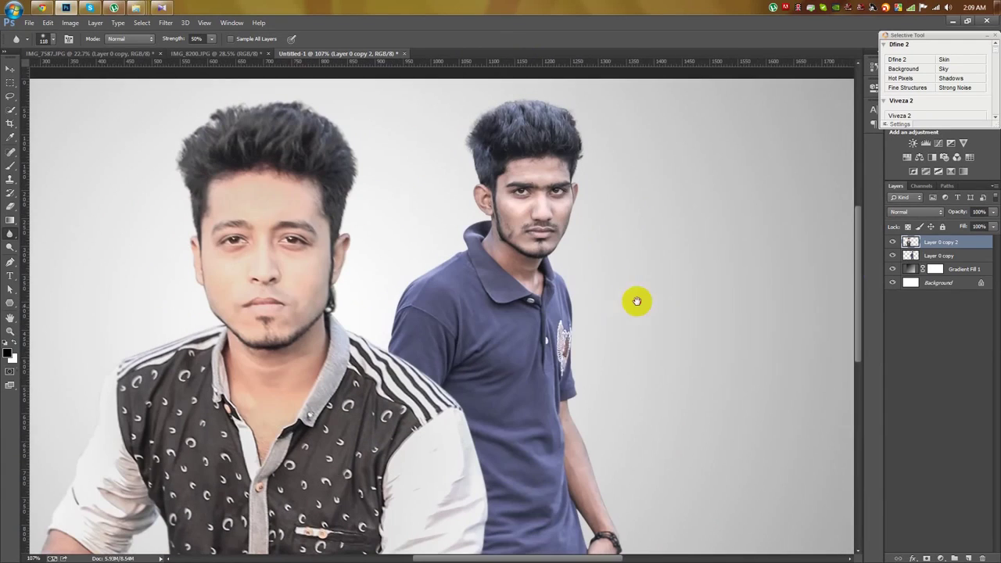
left_click(923, 256)
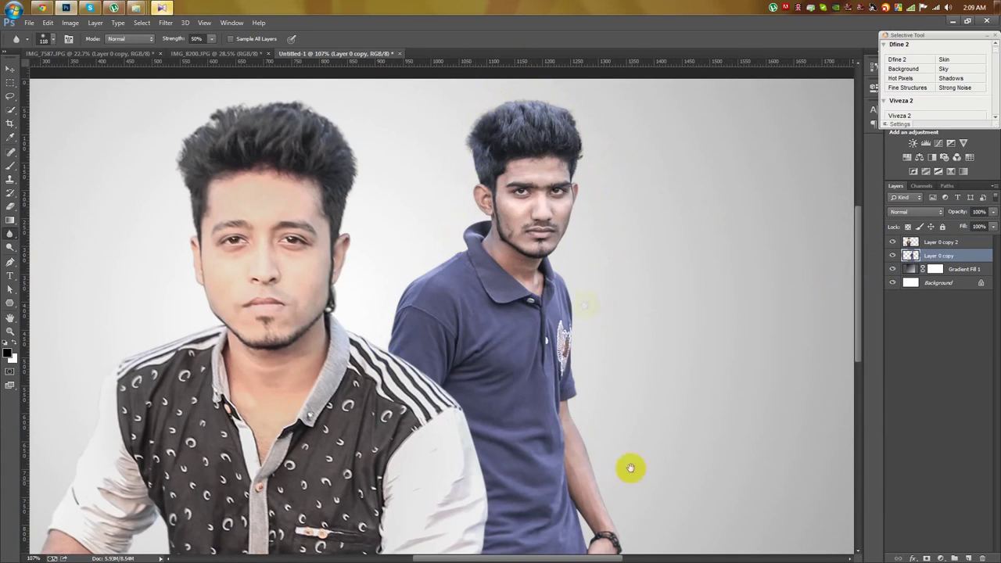
scroll(575, 288, "down", 5)
left_click_drag(559, 292, 565, 434)
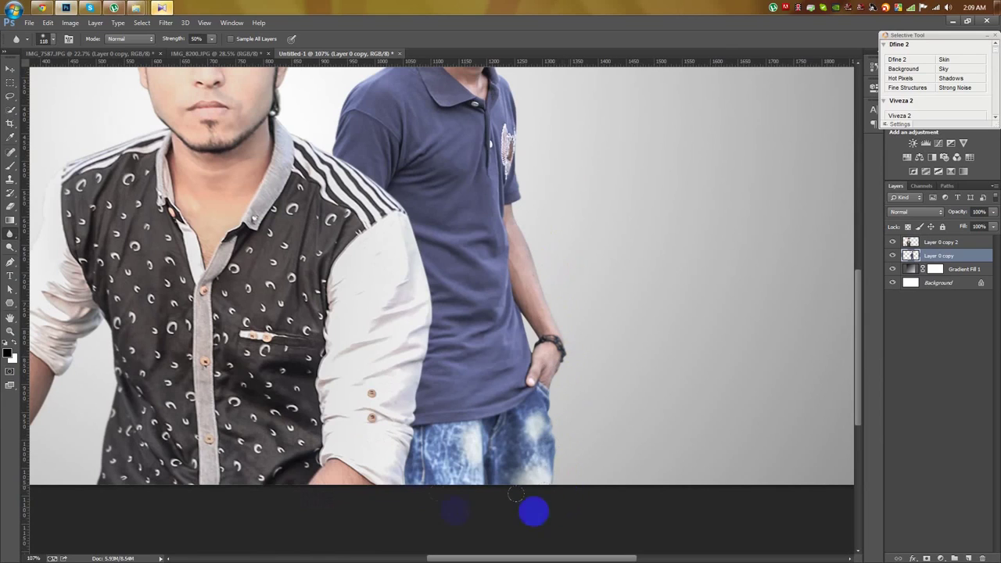
left_click(893, 241)
left_click(389, 462)
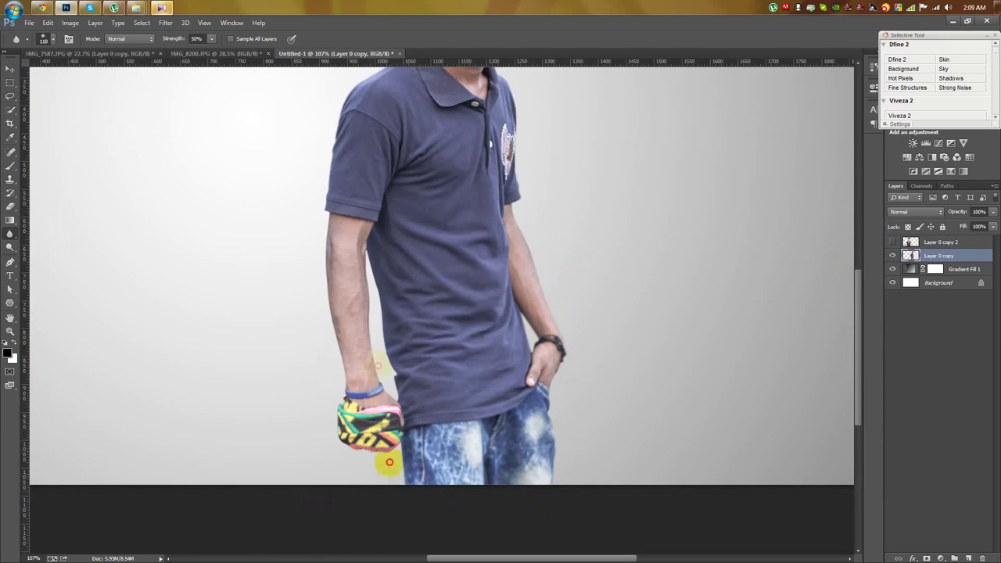
scroll(399, 442, "down", 3)
left_click(893, 242)
Return to the Move tool and bring up Windows Explorer on the WORK (E:) drive.
left_click(14, 69)
scroll(530, 237, "down", 2)
scroll(496, 250, "down", 1)
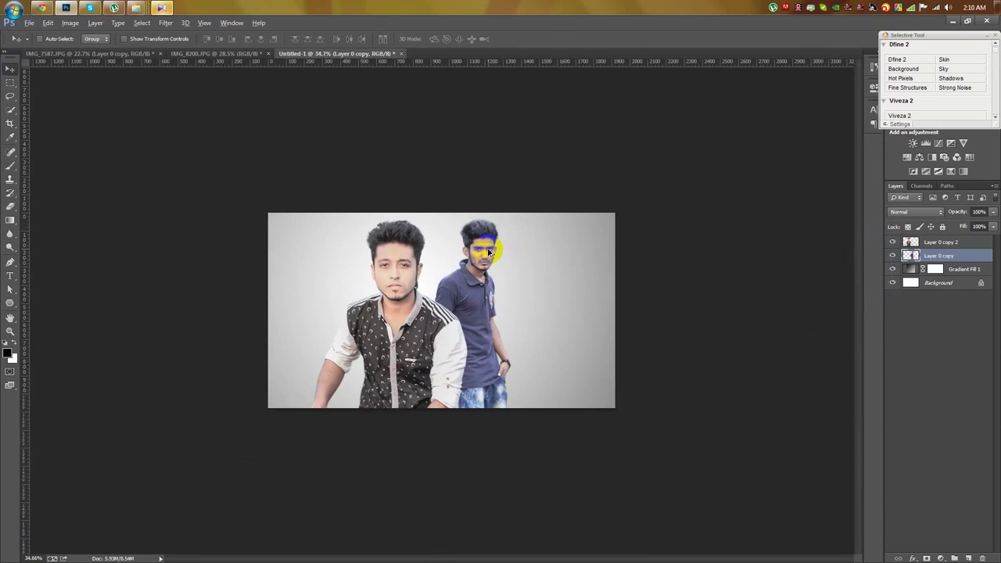
scroll(489, 252, "up", 2)
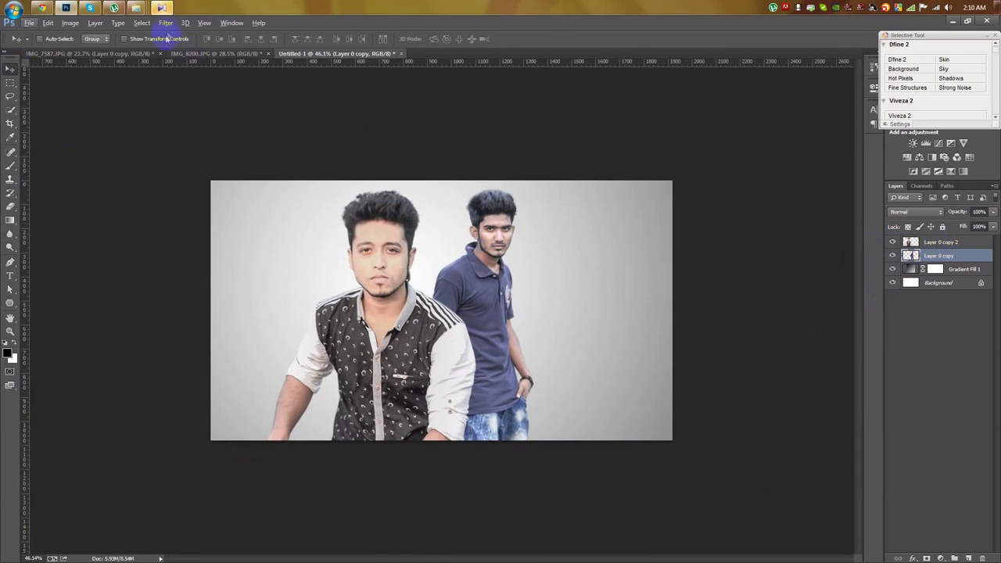
mouse_move(136, 8)
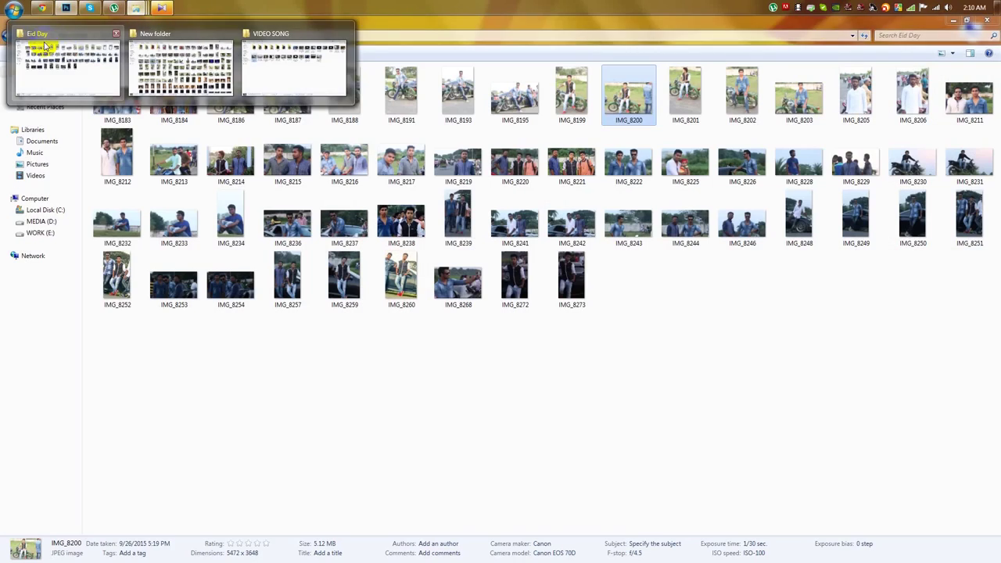
left_click(45, 45)
In Explorer, navigate the WORK drive to the HELP FILE stock-image folder.
left_click(40, 232)
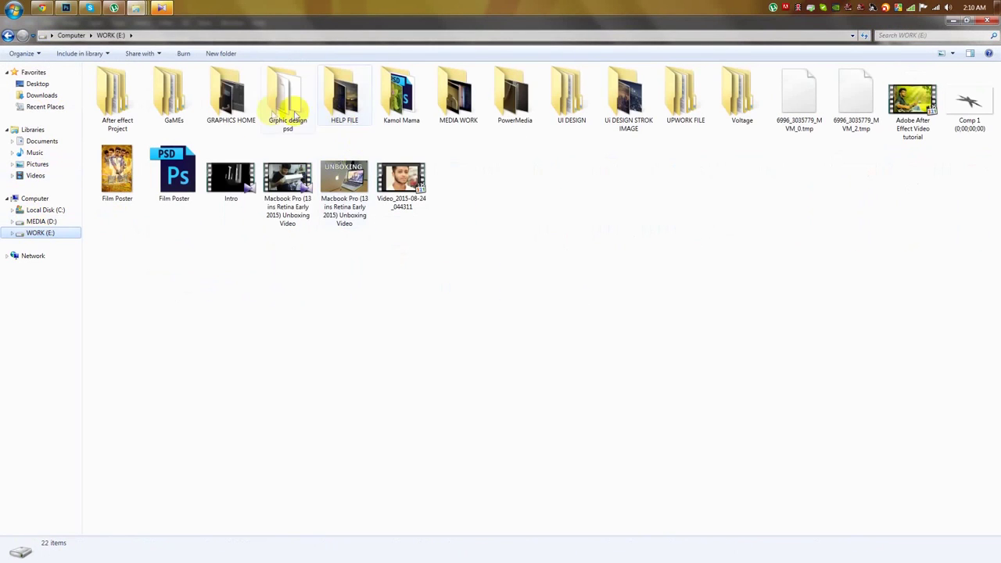
double_click(405, 100)
key("BackSpace")
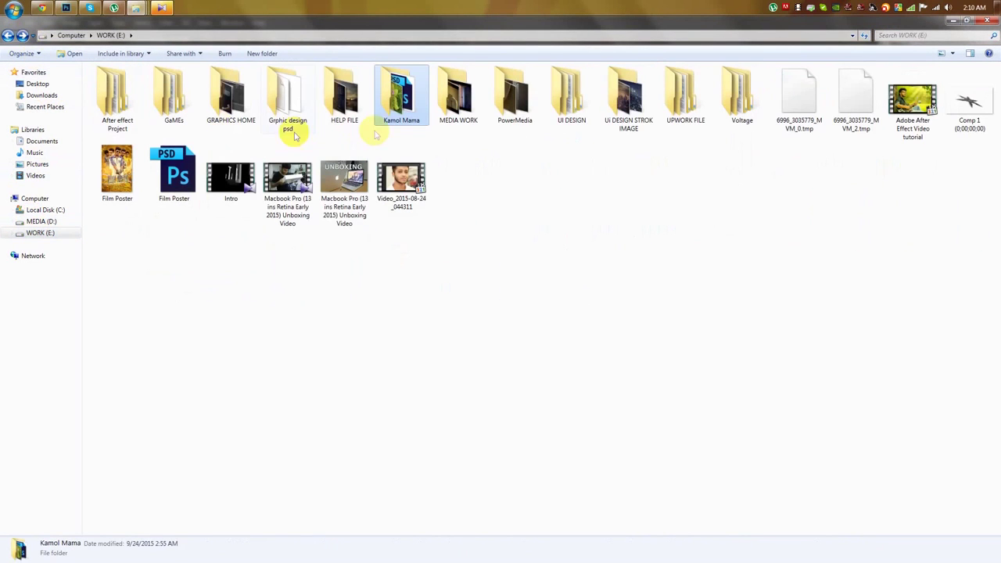
left_click(629, 100)
double_click(344, 98)
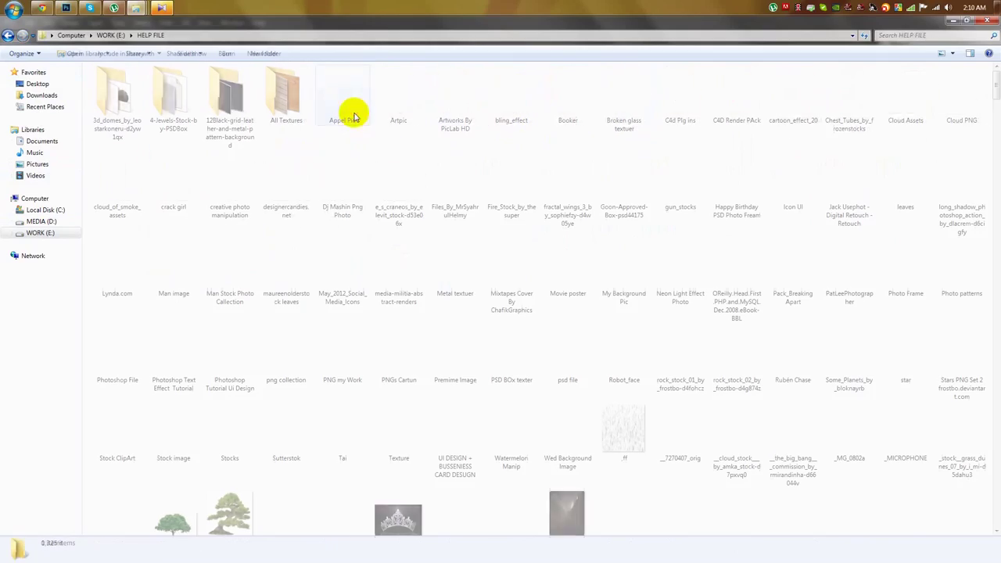
Browse the HELP FILE thumbnails for the Diwali fireworks image and drag it into the composite.
scroll(446, 215, "down", 10)
scroll(448, 223, "down", 5)
key("o")
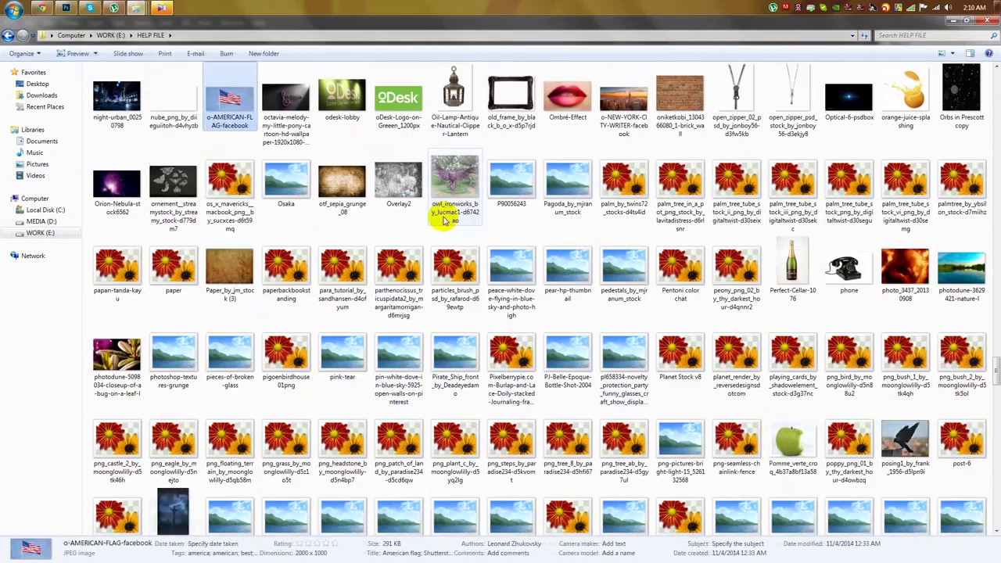
scroll(457, 278, "down", 3)
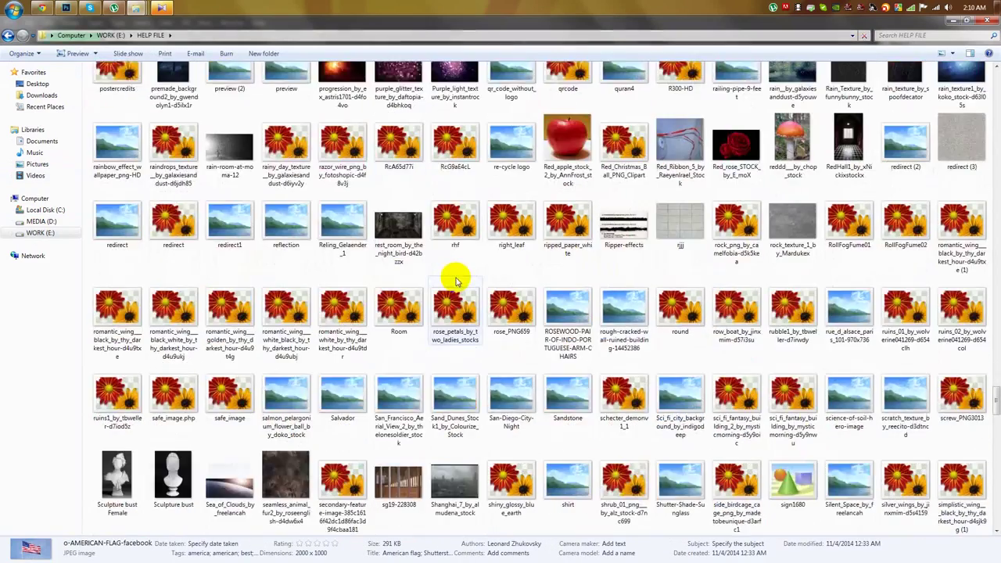
scroll(456, 282, "down", 5)
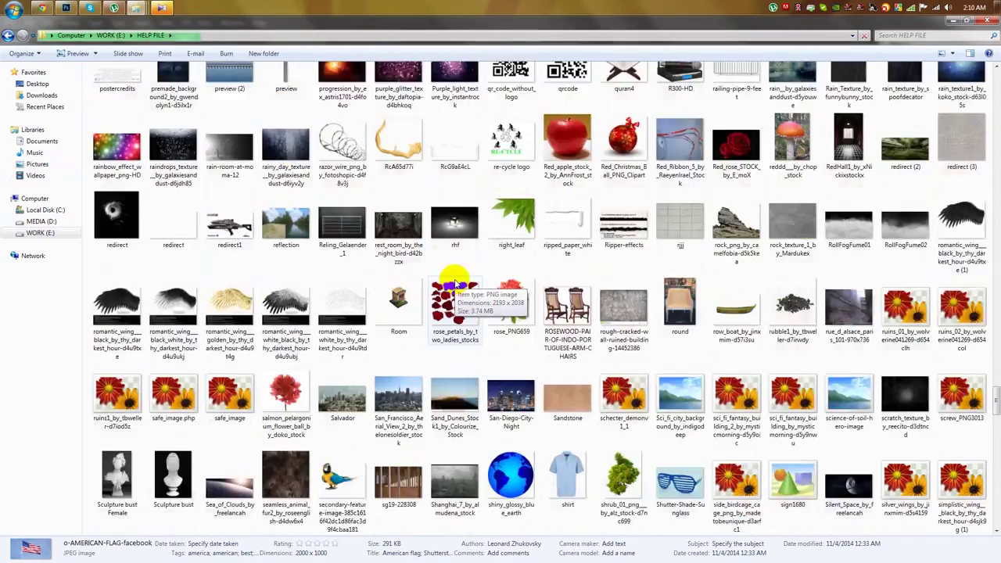
type("fd")
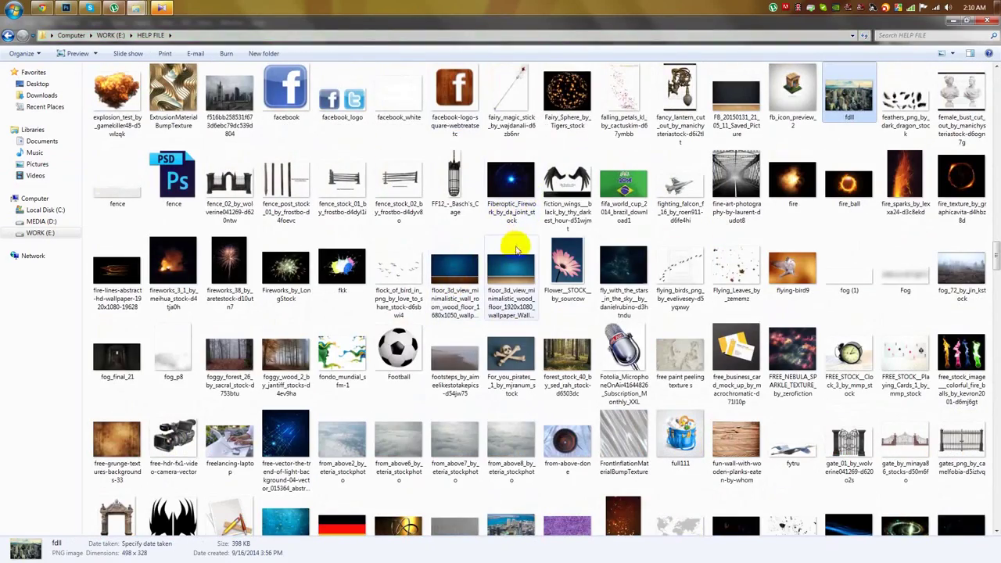
scroll(380, 227, "down", 2)
scroll(381, 238, "down", 3)
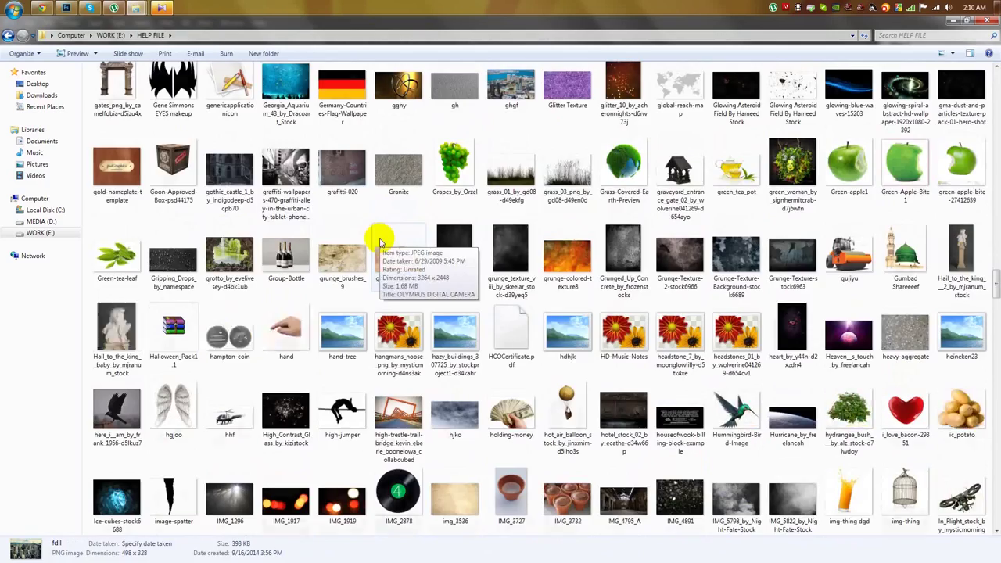
type("da")
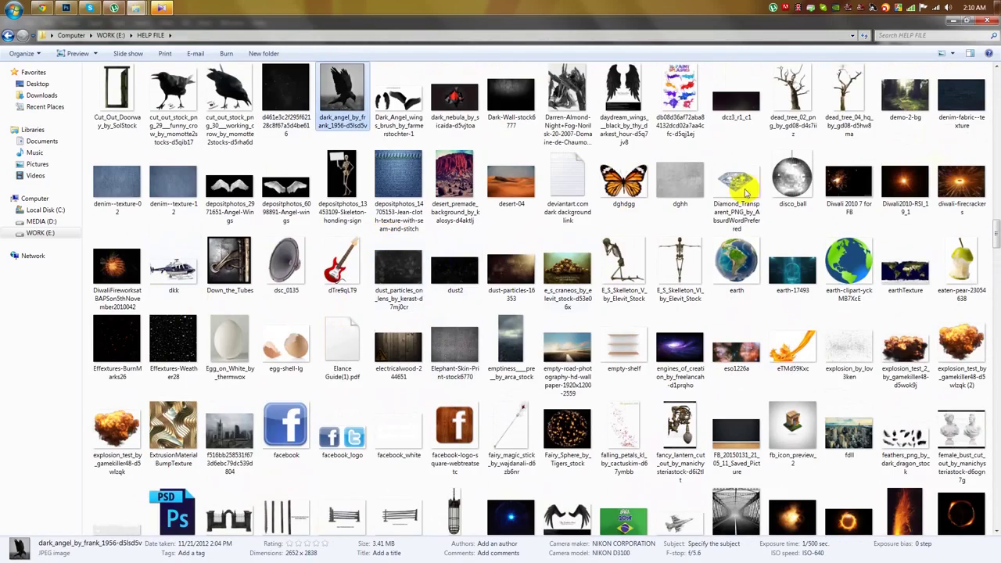
scroll(380, 111, "up", 1)
left_click(66, 7)
left_click_drag(410, 81, 462, 101)
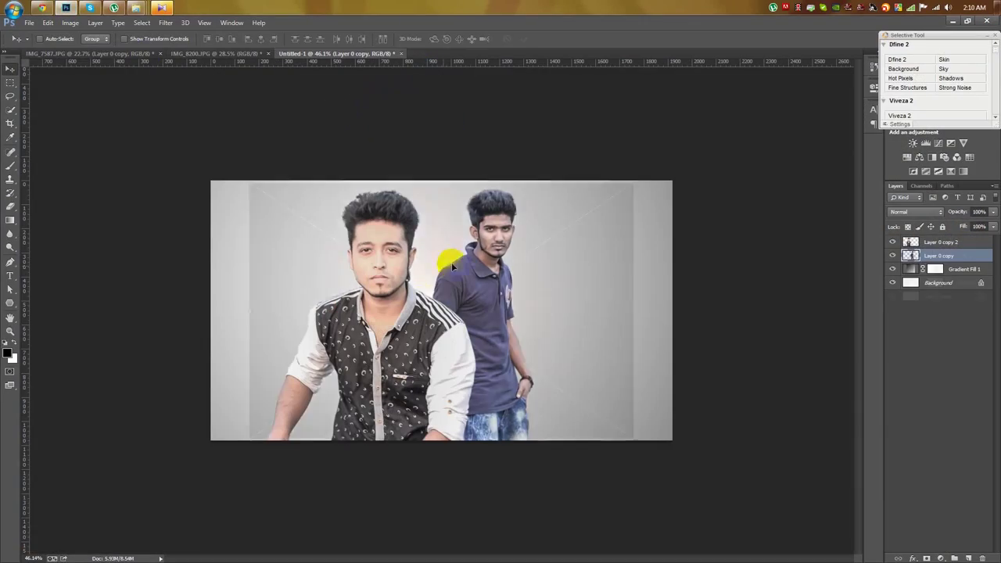
Place the fireworks layer at the top of the stack in Screen mode, between the two men.
left_click(512, 39)
left_click_drag(935, 237, 935, 240)
left_click(915, 212)
left_click(904, 297)
left_click_drag(453, 268, 463, 287)
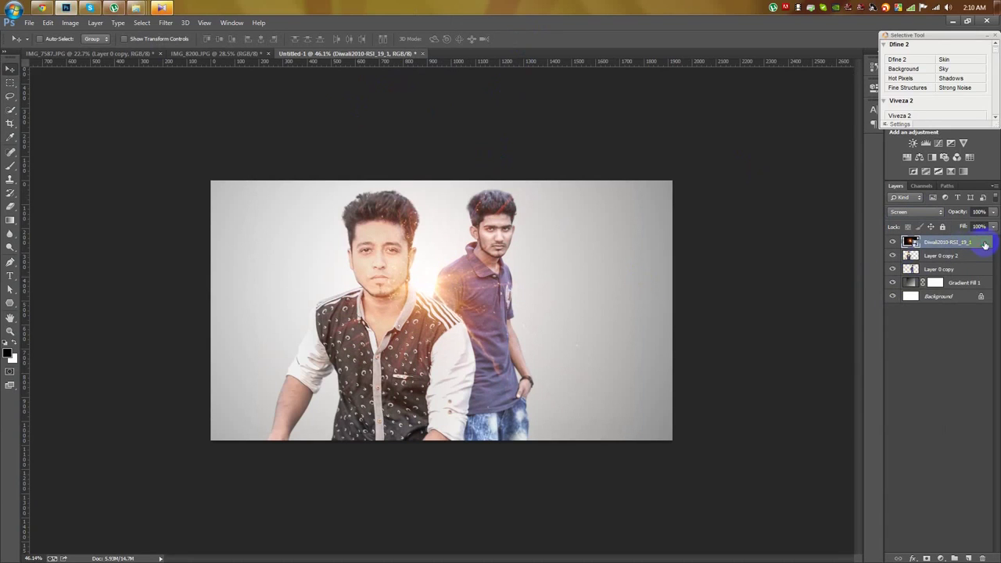
Convert the fireworks layer to a Smart Object, Gaussian-blur it, and scale it down.
right_click(985, 245)
left_click(879, 251)
scroll(261, 150, "up", 2)
left_click(166, 23)
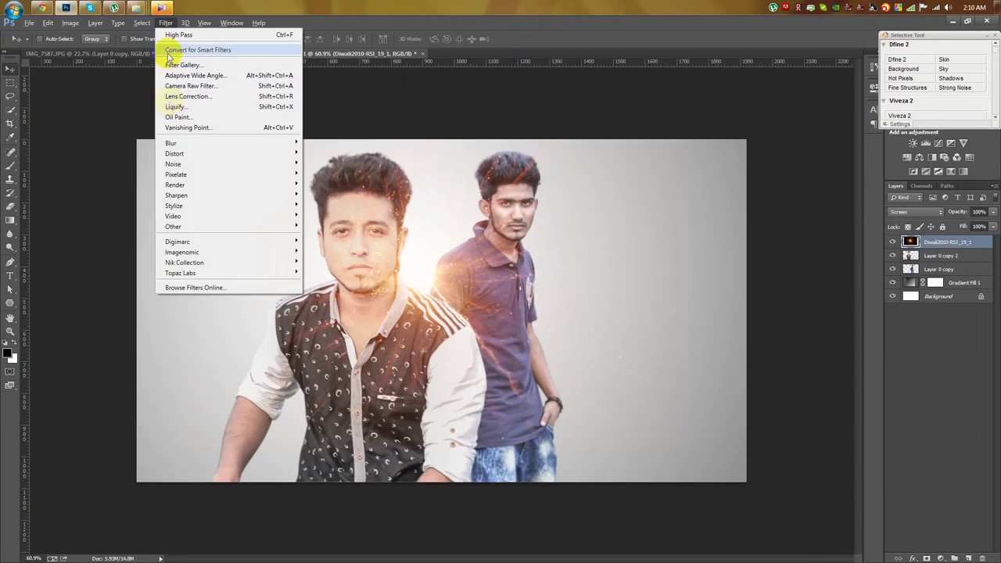
left_click(333, 222)
left_click_drag(558, 284, 555, 286)
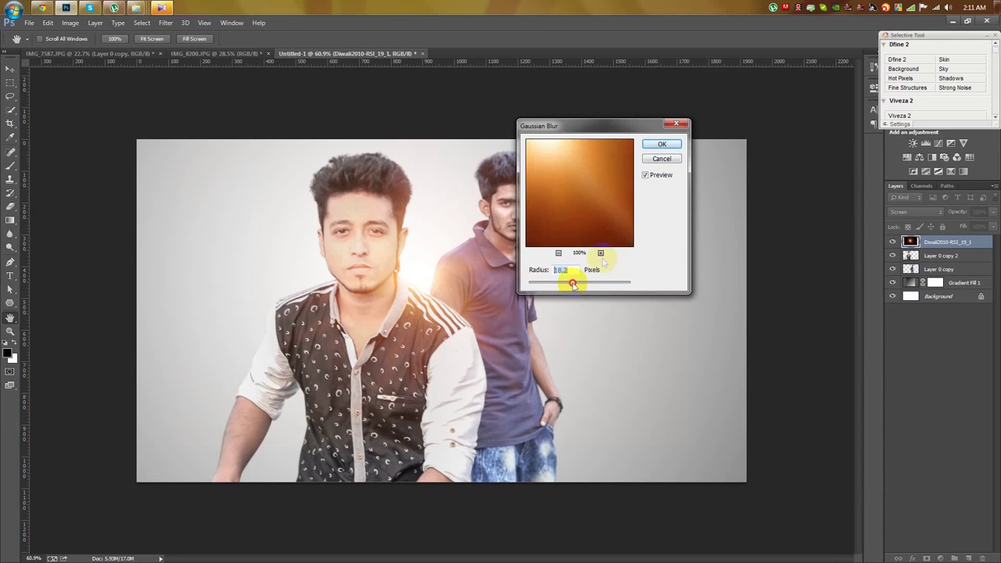
left_click(662, 145)
key("ctrl+t")
mouse_move(692, 118)
left_mouse_down()
mouse_move(600, 179)
mouse_move(619, 173)
left_mouse_up()
key("Return")
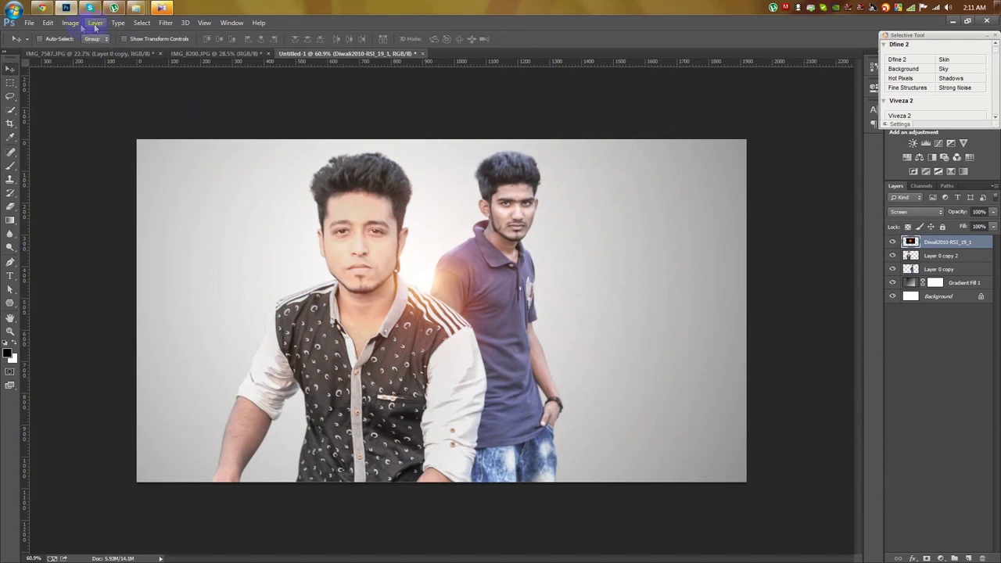
Deepen the glow's shadows by moving the Levels black input slider right.
left_click(70, 22)
left_click(205, 60)
left_click_drag(481, 119, 693, 118)
left_click_drag(620, 236, 688, 238)
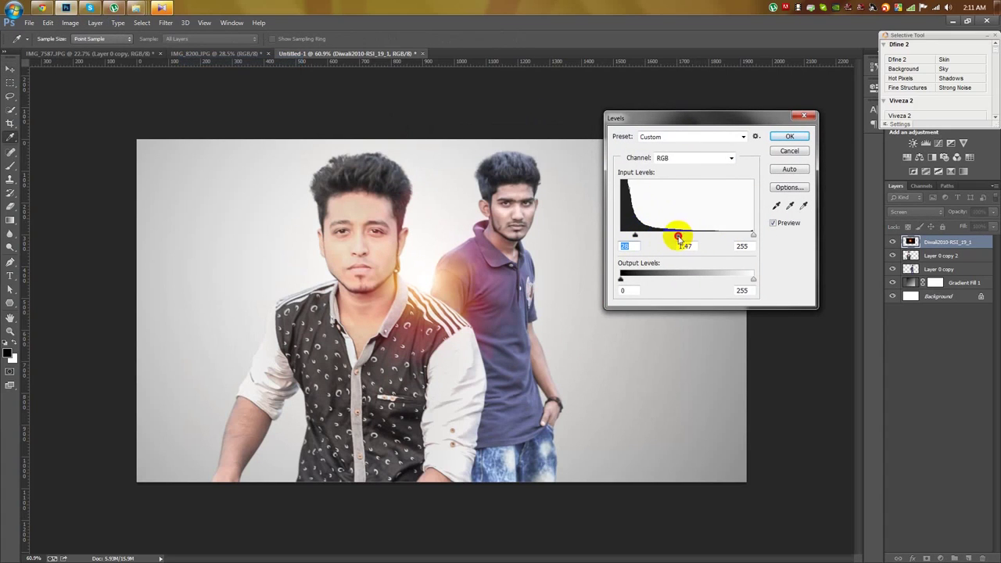
left_click(789, 136)
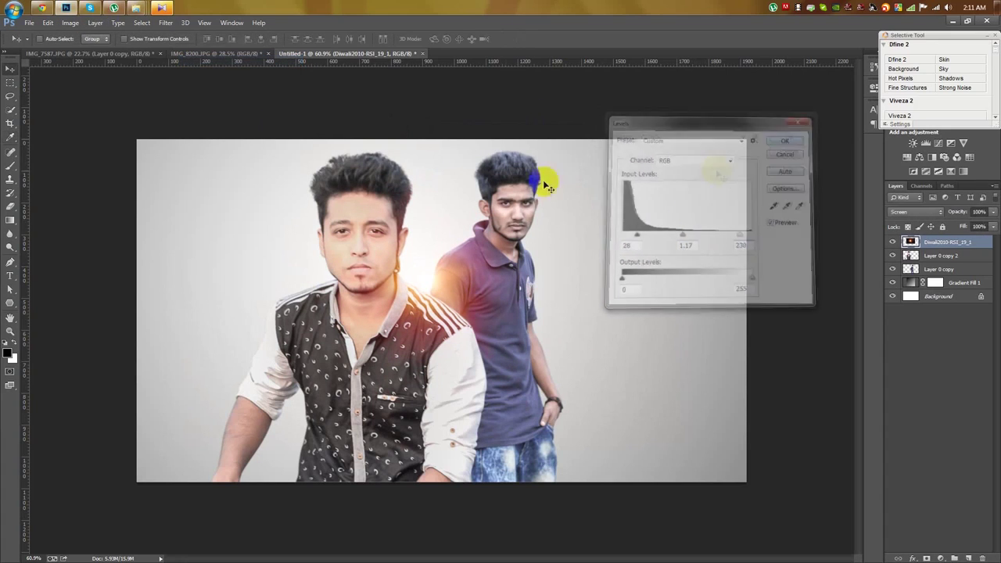
Shift the glow's hue negative in Hue/Saturation to turn it pink-magenta.
left_click(71, 22)
left_click(209, 106)
left_click_drag(498, 114, 720, 103)
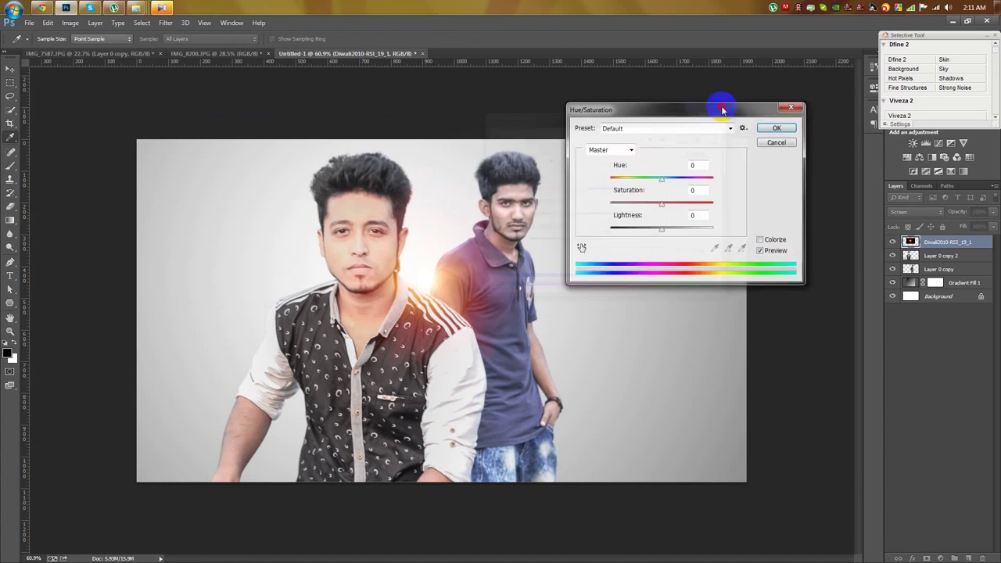
mouse_move(697, 171)
left_mouse_down()
mouse_move(759, 172)
mouse_move(671, 179)
left_mouse_up()
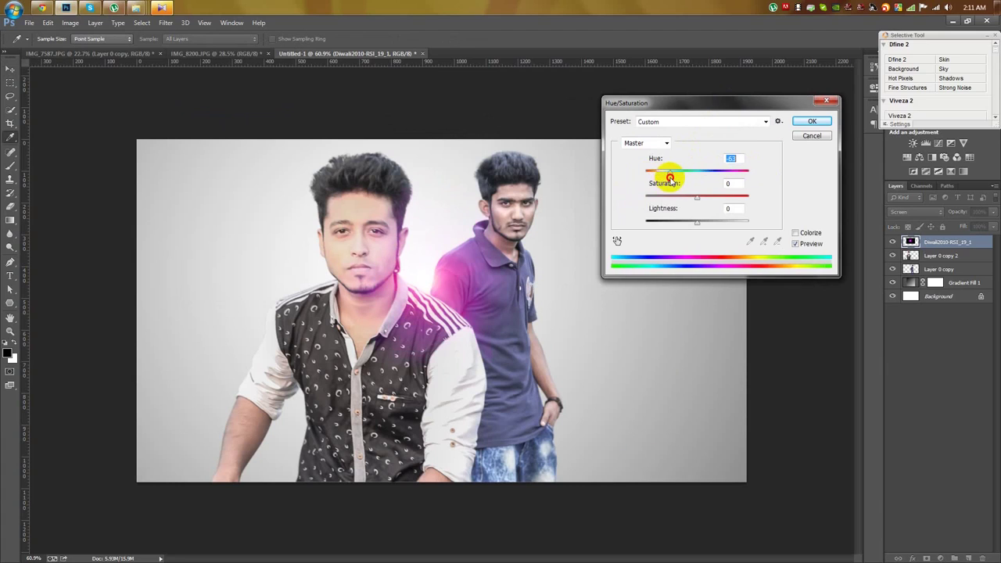
mouse_move(687, 180)
left_mouse_down()
mouse_move(700, 175)
mouse_move(693, 182)
left_mouse_up()
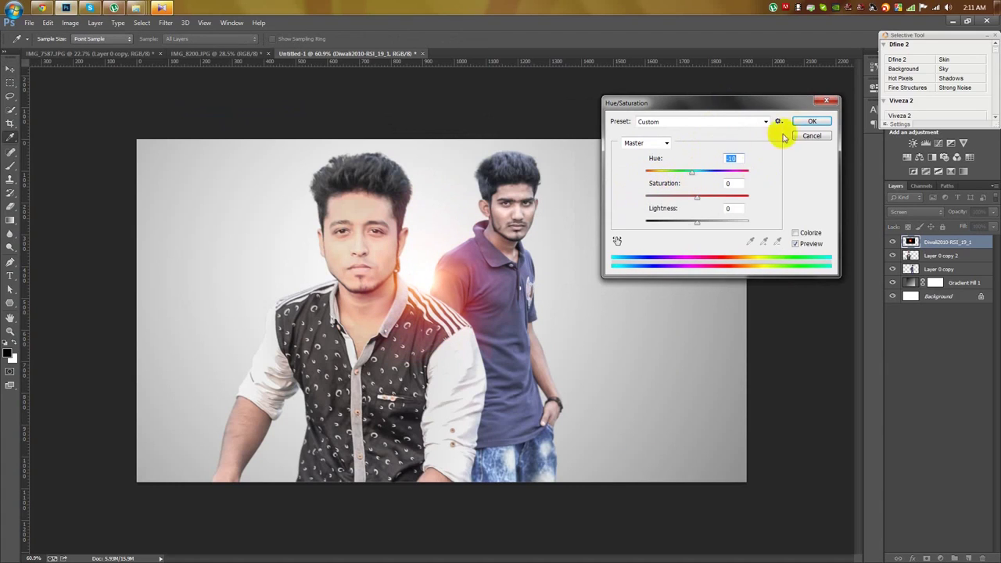
left_click(814, 137)
left_click(71, 23)
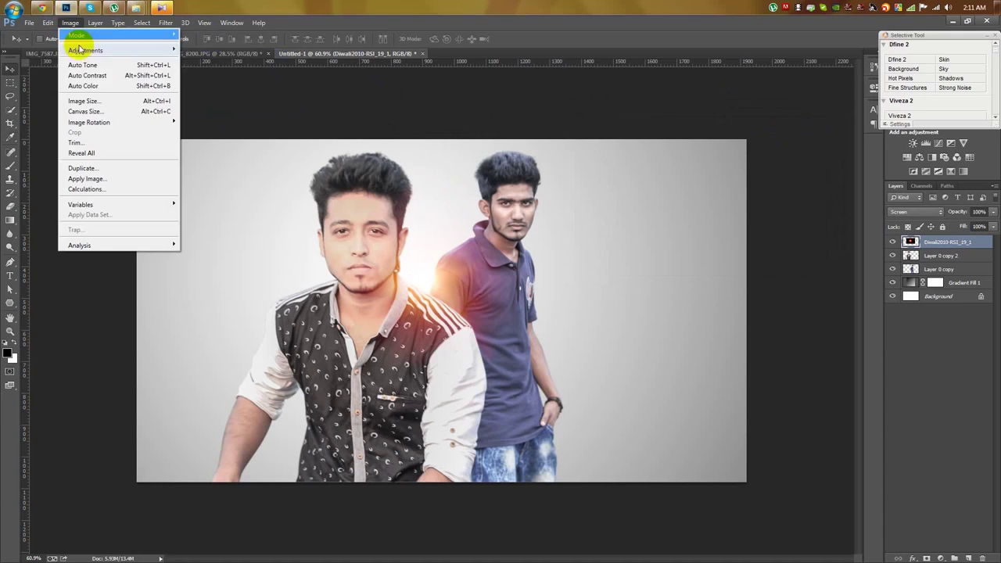
left_click(258, 101)
left_click_drag(690, 173, 682, 174)
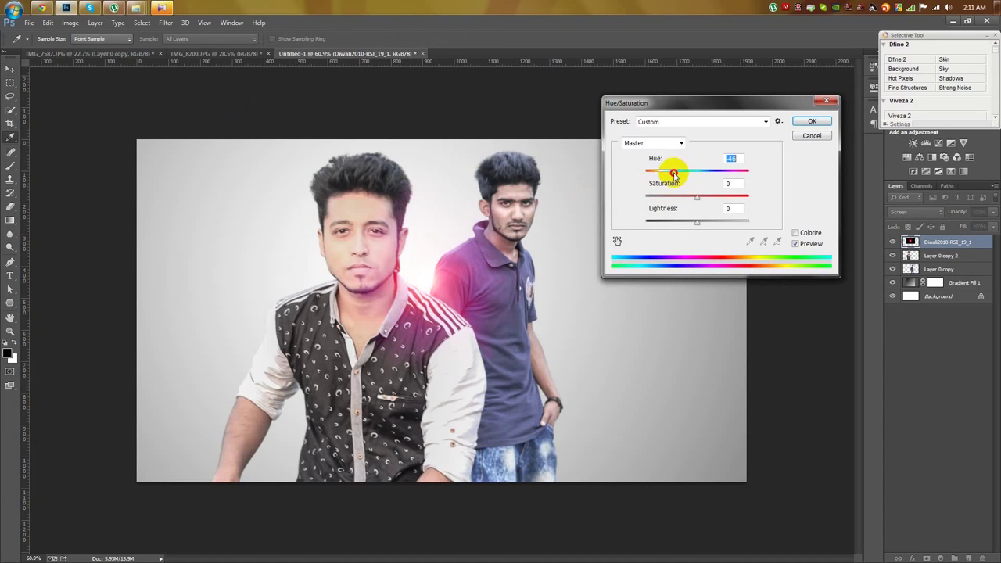
left_click(811, 122)
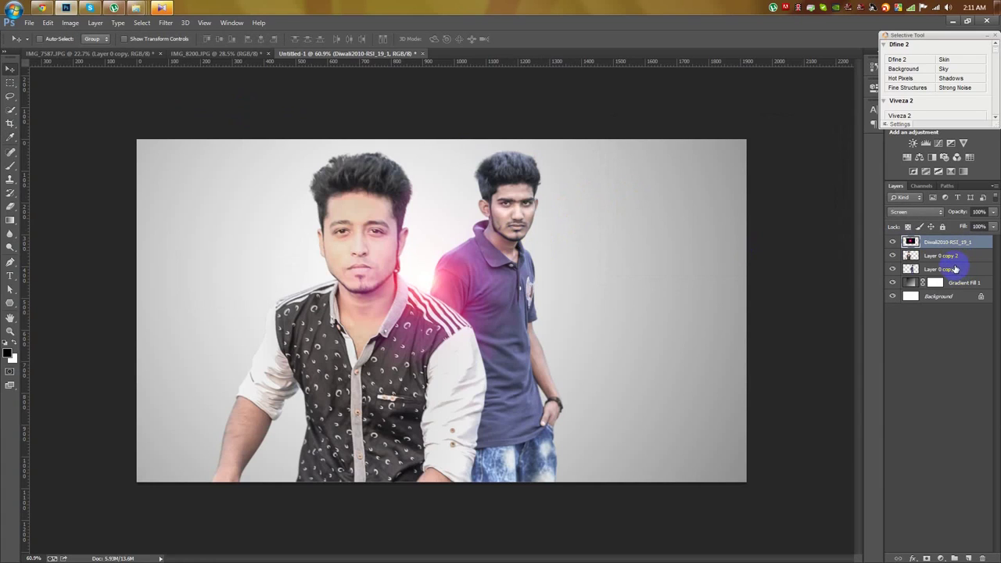
Alt-drag a copy of the pink glow and enlarge it far beyond the photo.
left_click_drag(548, 309, 383, 399)
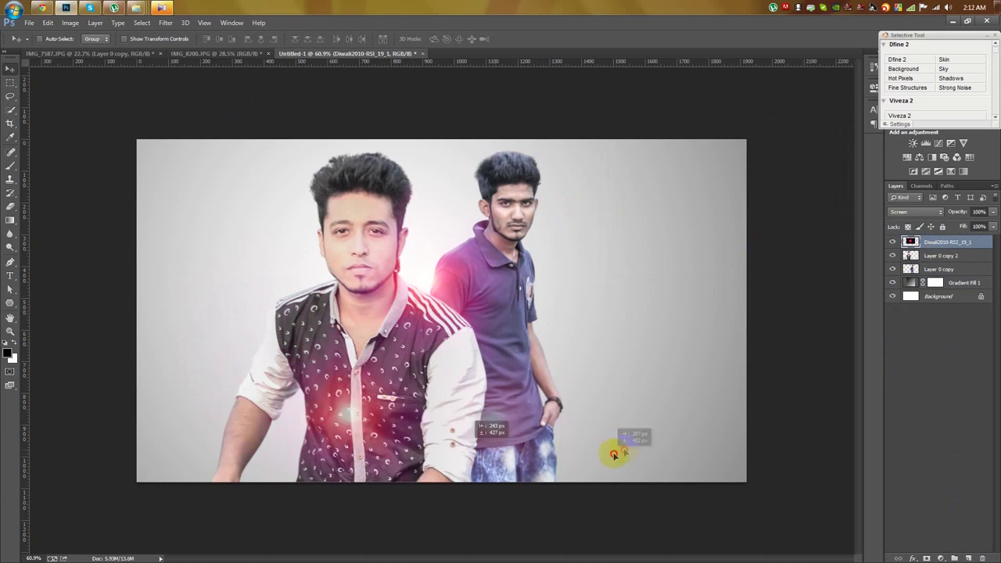
left_click_drag(384, 397, 420, 161)
key("ctrl+t")
left_click_drag(486, 282, 780, 472)
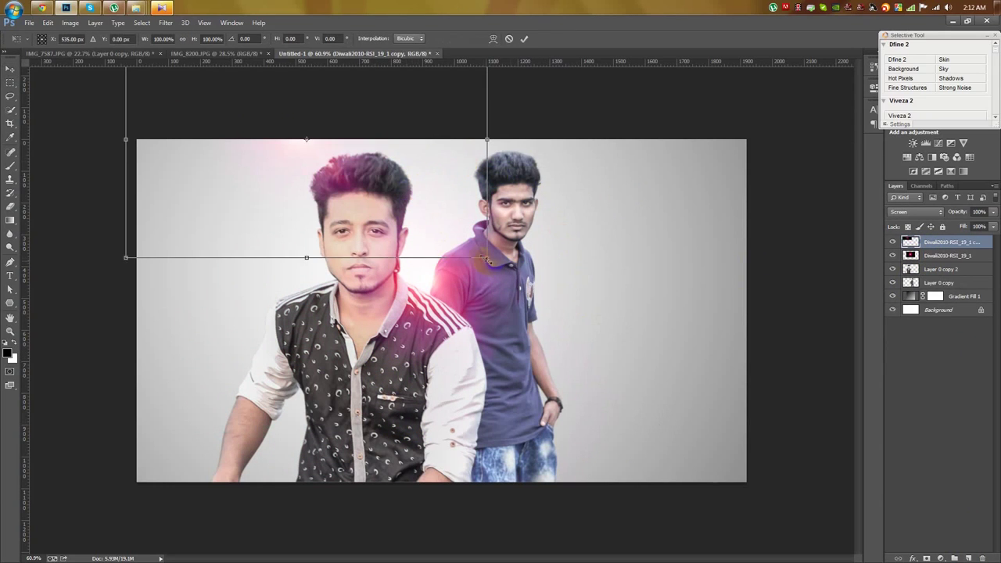
key("ctrl+minus")
mouse_move(537, 398)
left_mouse_down()
mouse_move(833, 547)
mouse_move(501, 344)
left_mouse_up()
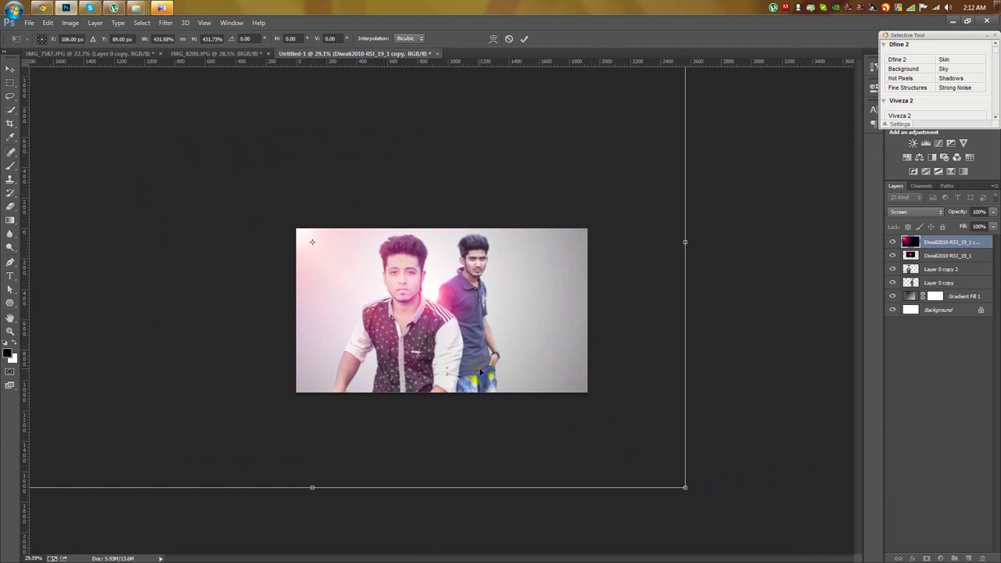
key("Return")
key("ctrl+plus")
key("ctrl+plus")
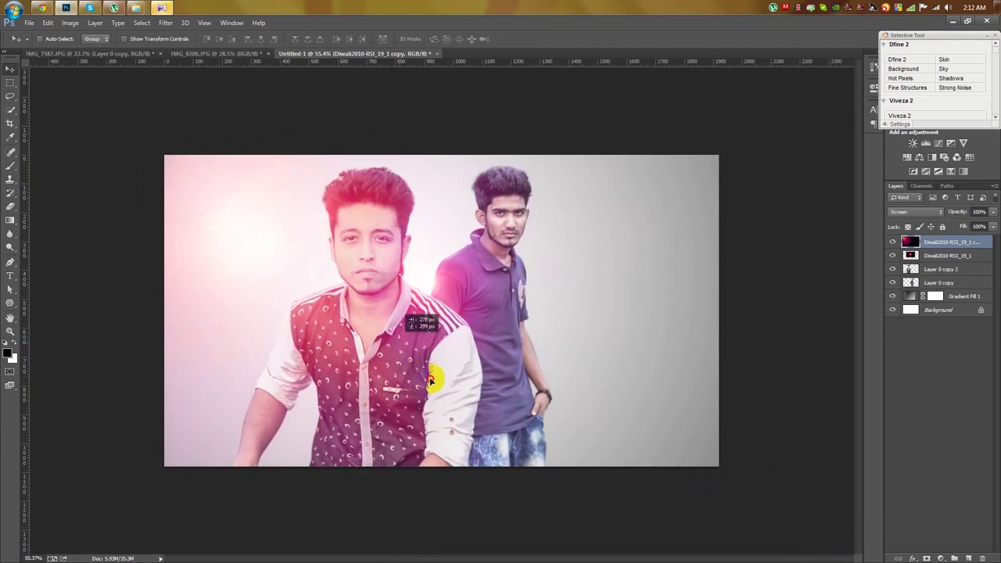
Return the glow copy to the top of the stack and place the pink flare over the first man's hair.
left_click_drag(933, 296, 934, 289)
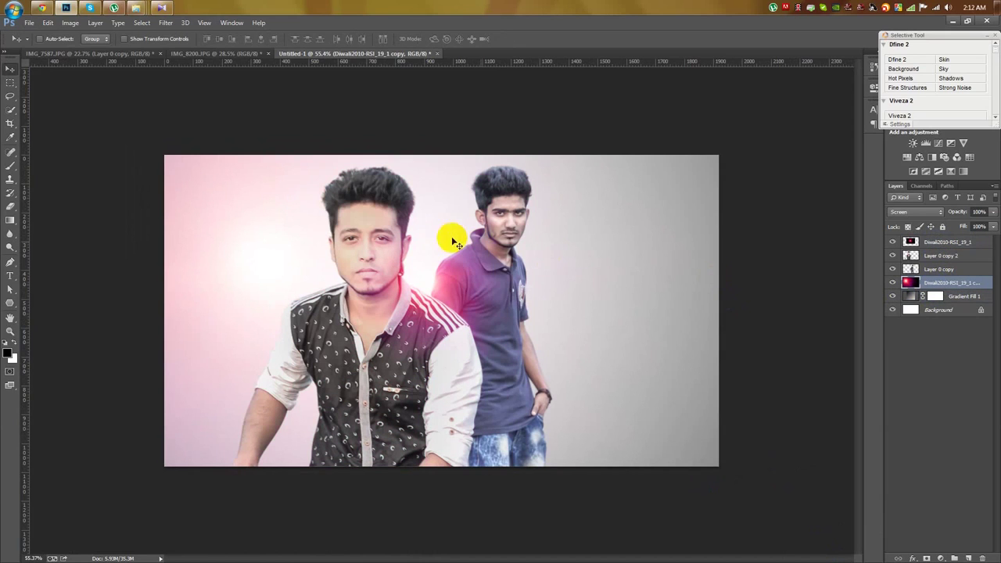
left_click_drag(451, 236, 495, 291)
left_click_drag(598, 240, 460, 263)
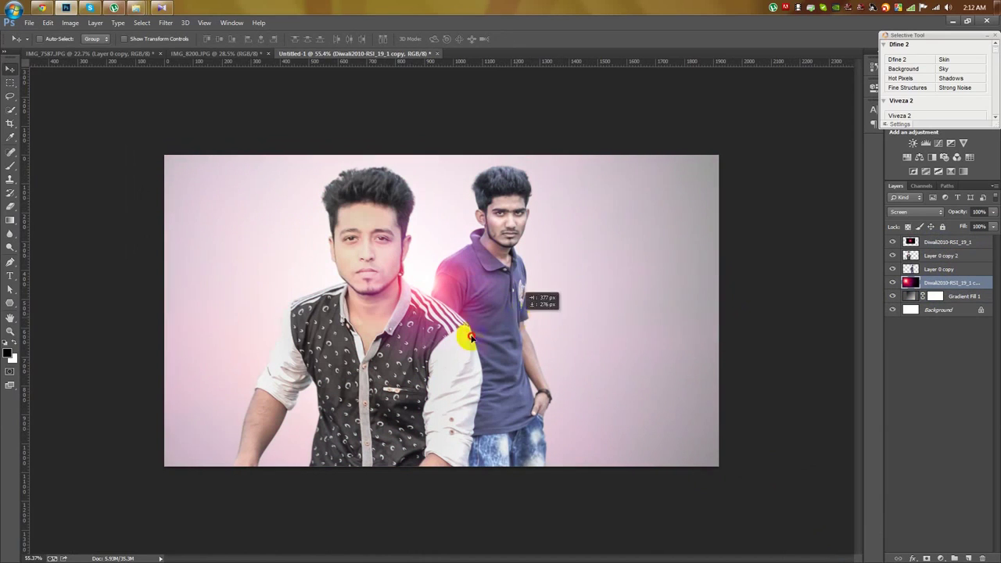
left_click_drag(936, 242, 936, 238)
mouse_move(461, 263)
left_mouse_down()
mouse_move(374, 147)
mouse_move(393, 120)
mouse_move(373, 171)
left_mouse_up()
Copy the flare to the lower right corner and shift its hue toward purple.
left_click_drag(516, 303, 578, 512)
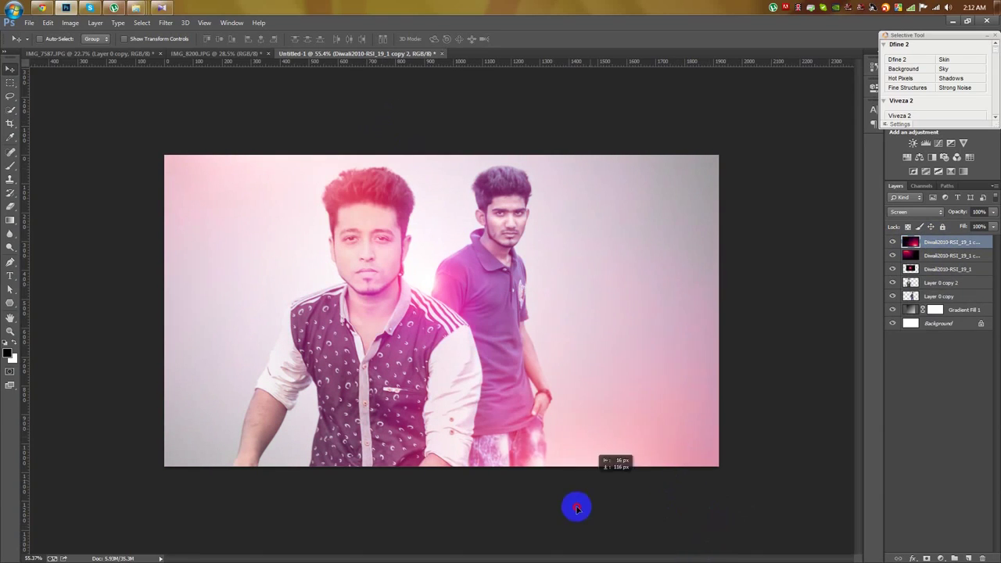
left_click(78, 28)
left_click(235, 108)
mouse_move(697, 171)
left_mouse_down()
mouse_move(720, 170)
mouse_move(651, 186)
mouse_move(665, 183)
left_mouse_up()
left_click(817, 124)
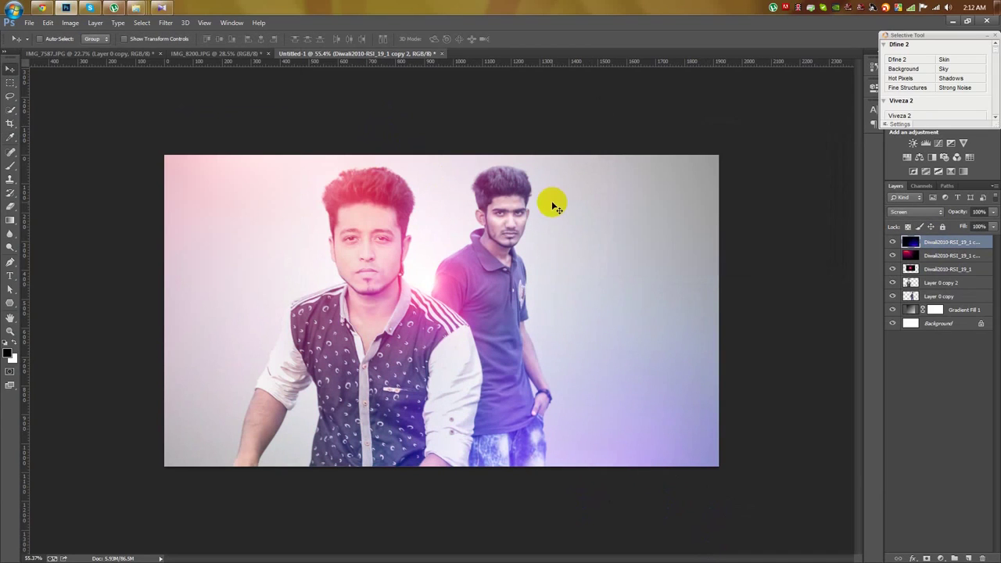
left_click(70, 23)
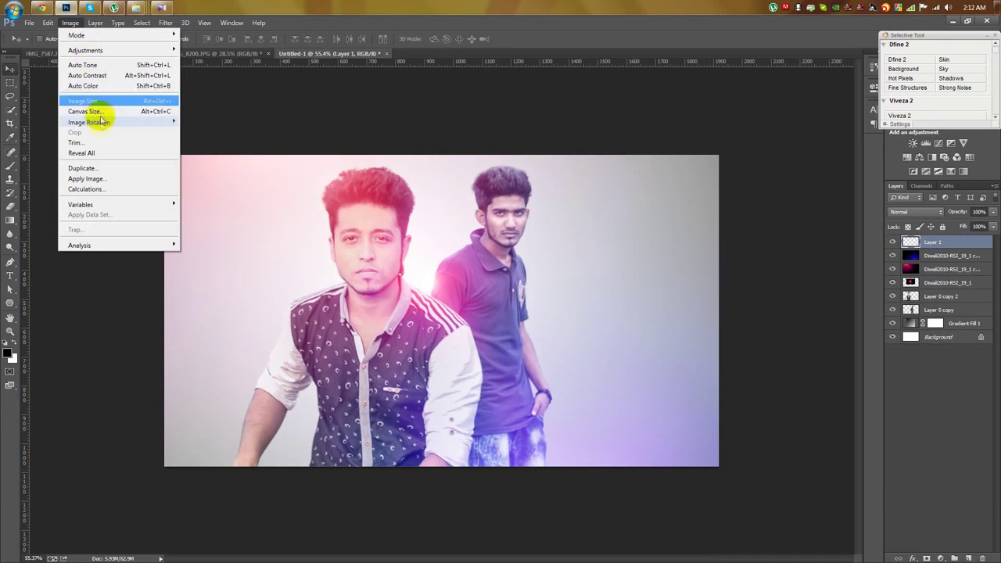
Stamp the merged image into Layer 1 and raise structure and saturation in Nik Viveza 2.
left_click(86, 178)
left_click(591, 161)
left_click(900, 115)
left_click(931, 222)
mouse_move(947, 217)
left_mouse_down()
mouse_move(975, 217)
mouse_move(943, 216)
left_mouse_up()
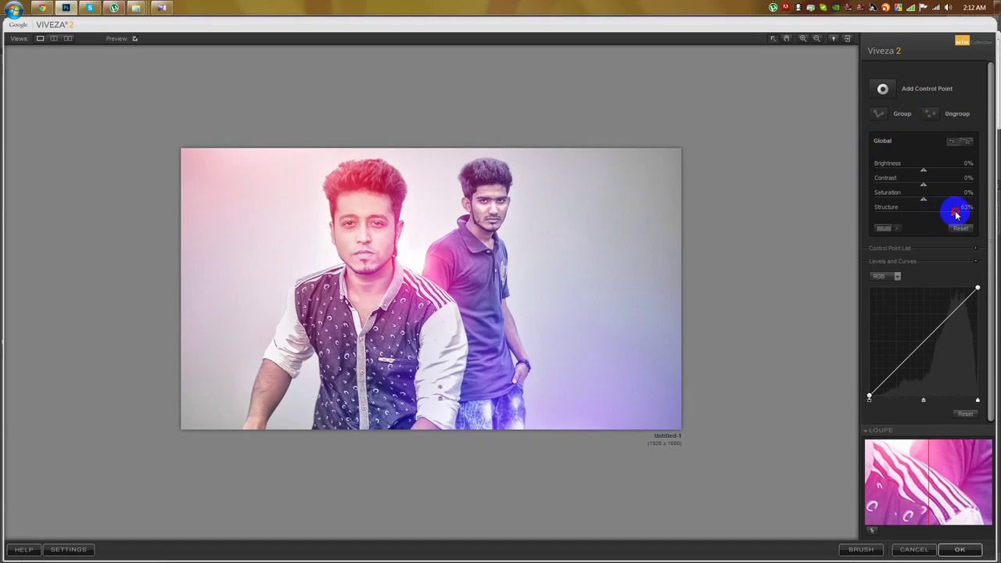
mouse_move(924, 203)
left_mouse_down()
mouse_move(937, 204)
mouse_move(942, 190)
mouse_move(929, 190)
mouse_move(934, 165)
mouse_move(930, 172)
left_mouse_up()
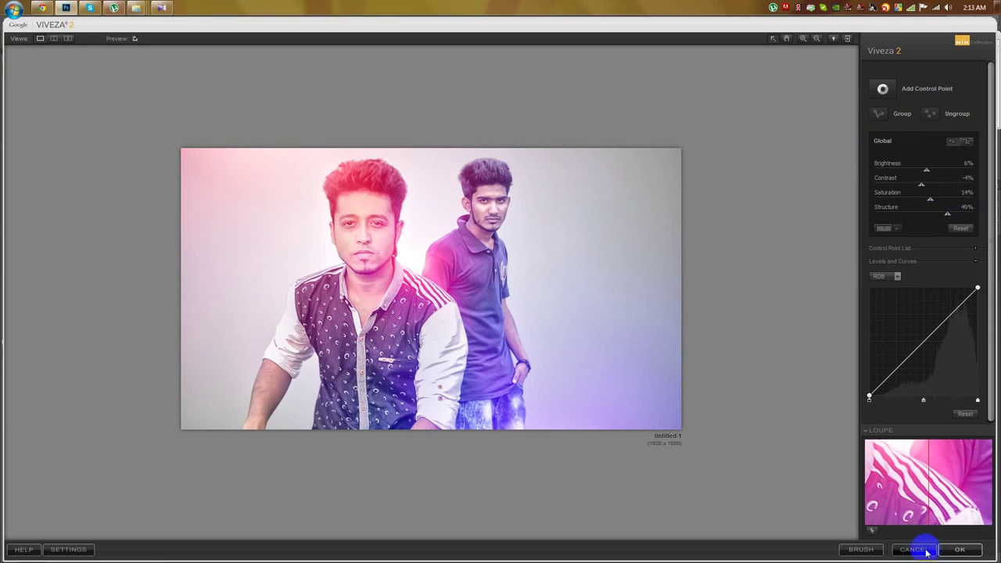
left_click(928, 552)
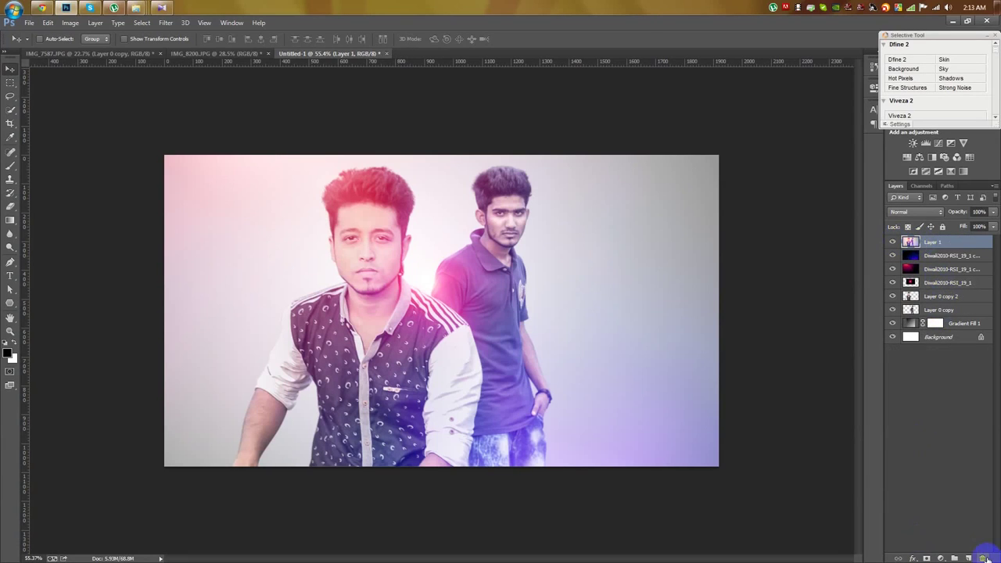
Delete Layer 1 and select the Background layer.
left_click(987, 558)
left_click(940, 323)
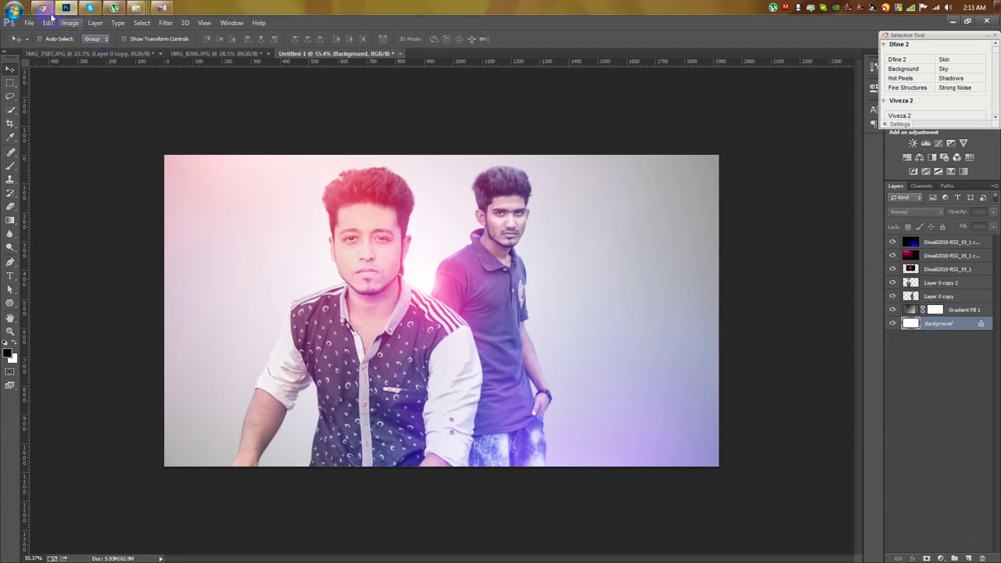
left_click(44, 8)
Search Google Images in a new tab for 'vector cityscape png'.
left_click(407, 21)
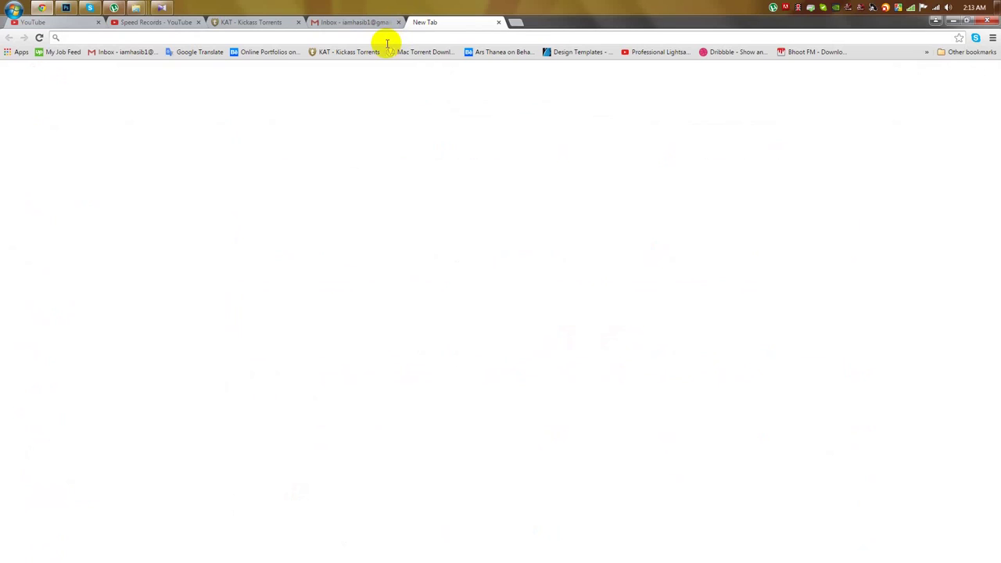
type("vector c")
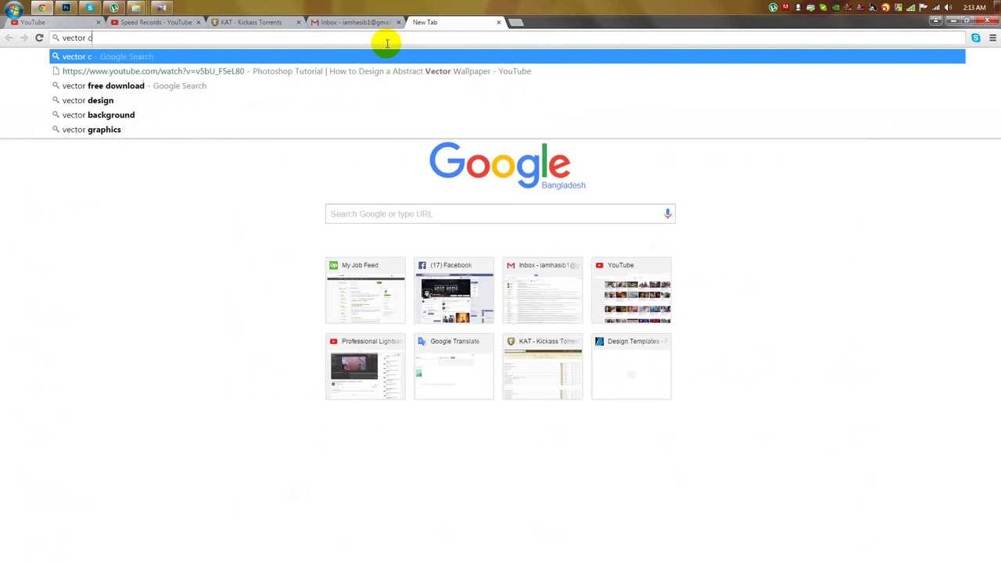
key("Down")
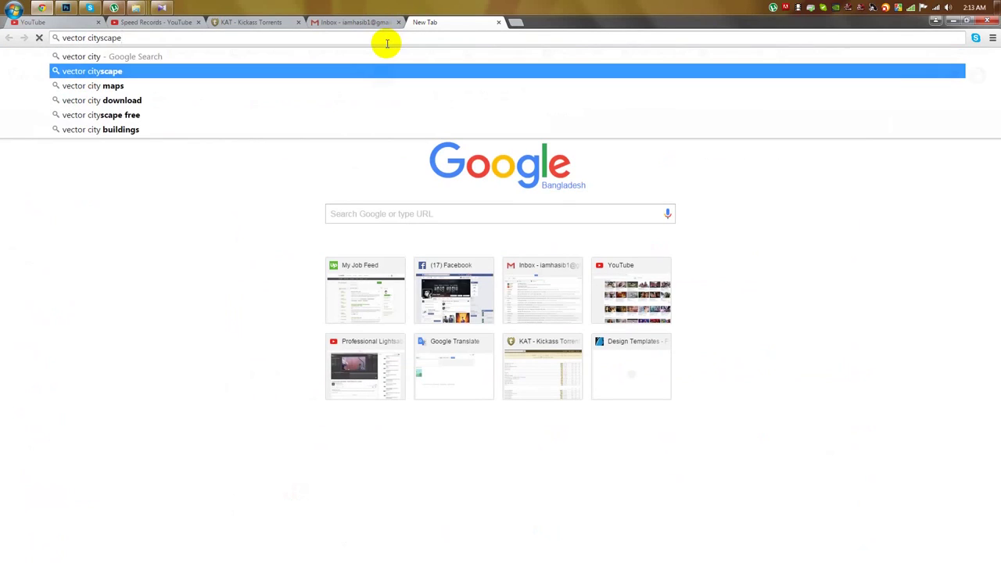
key("Return")
left_click(137, 157)
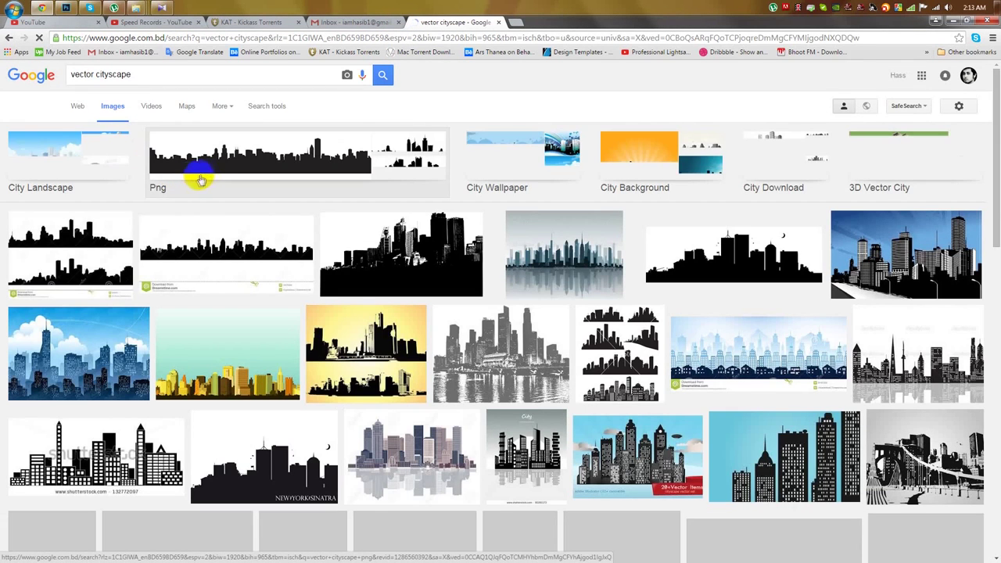
left_click(200, 180)
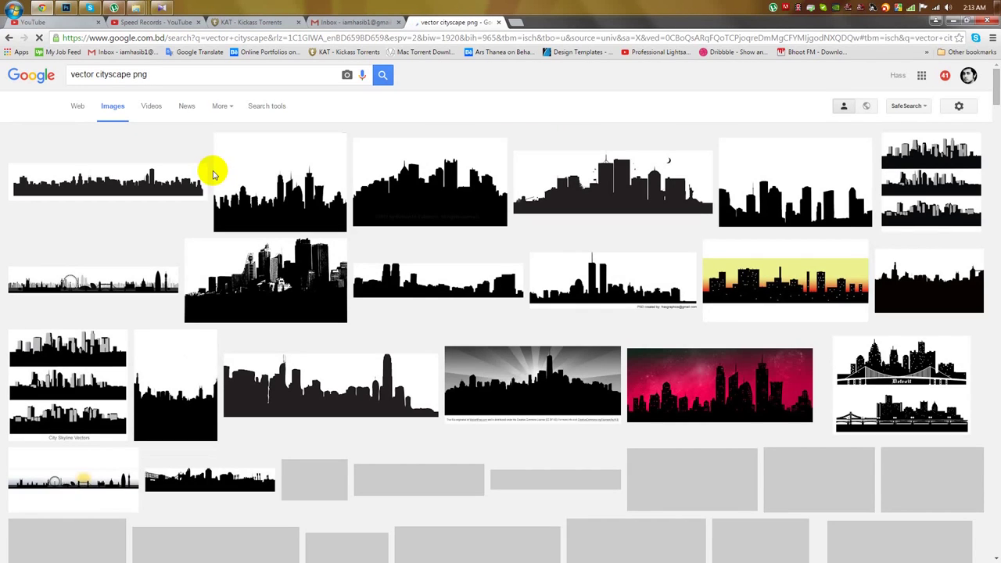
left_click(248, 197)
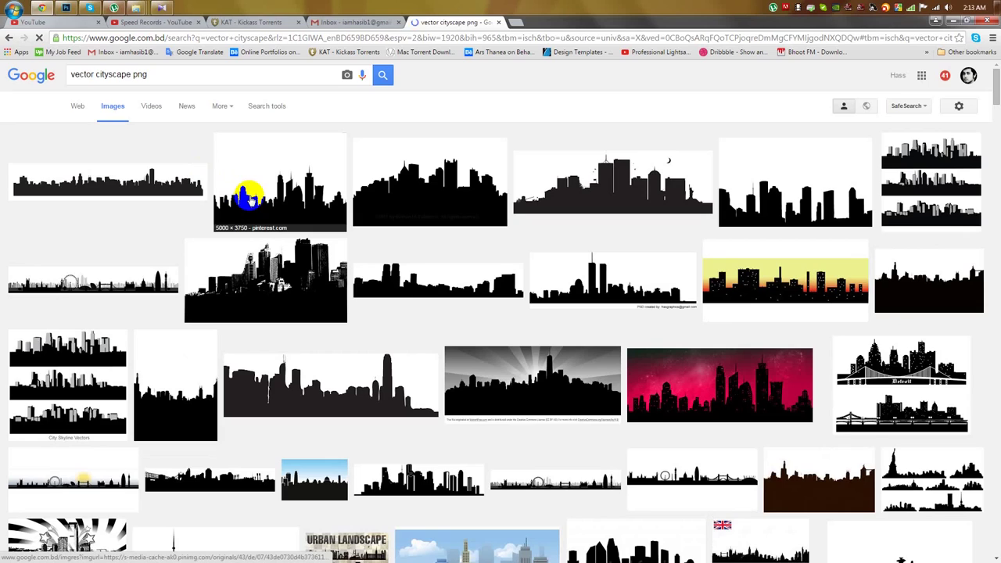
scroll(254, 191, "down", 2)
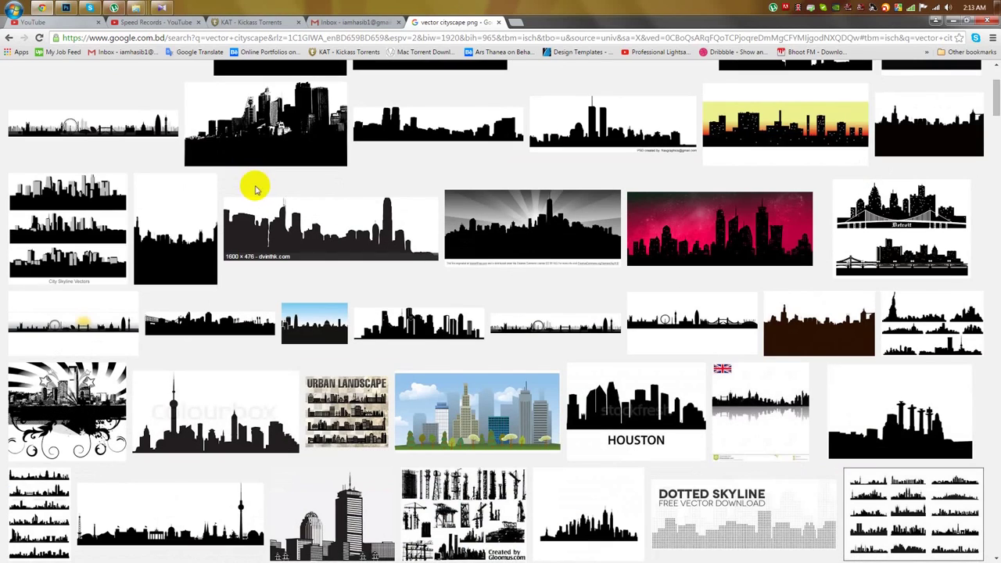
scroll(255, 190, "up", 2)
left_click(456, 202)
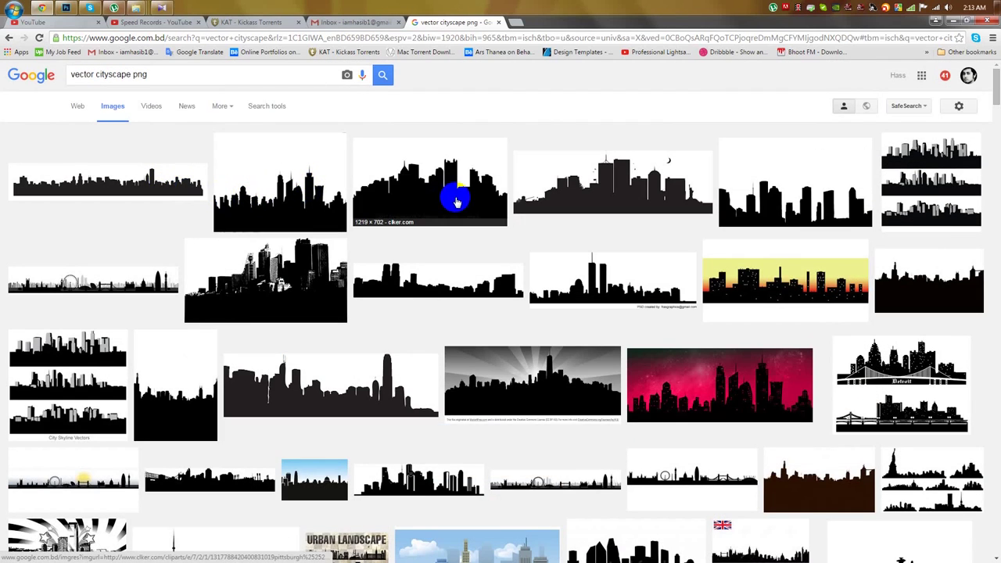
Save the full-size Prezi skyline PNG to the Desktop and open it in Photoshop.
left_click(595, 199)
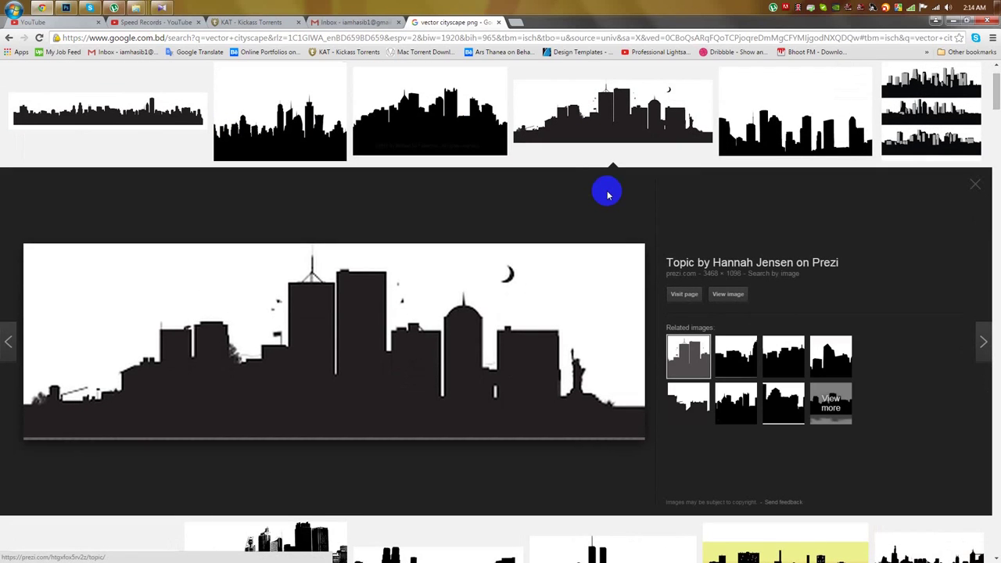
left_click(723, 294)
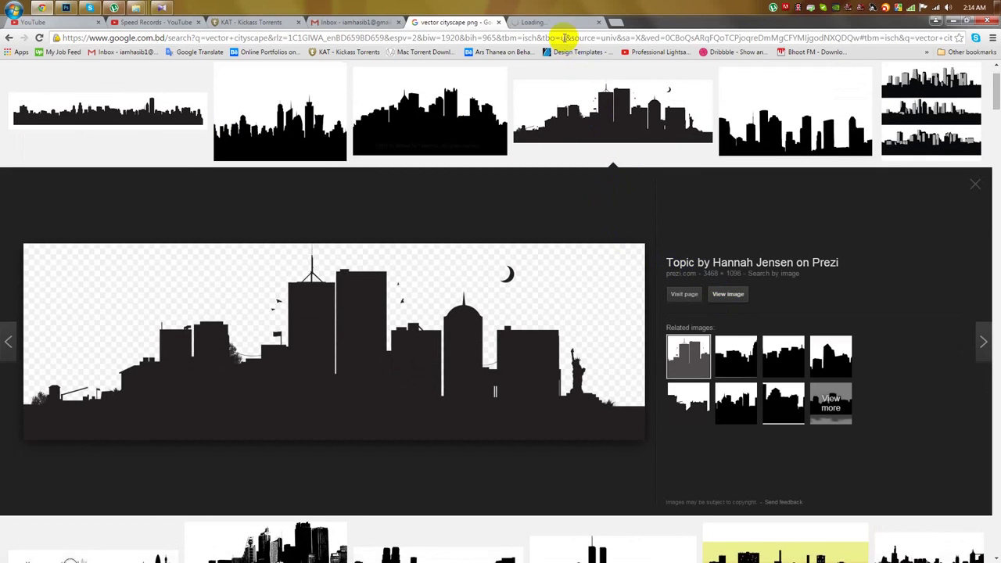
left_click(561, 22)
right_click(418, 167)
left_click(438, 179)
left_click(42, 88)
left_click(912, 480)
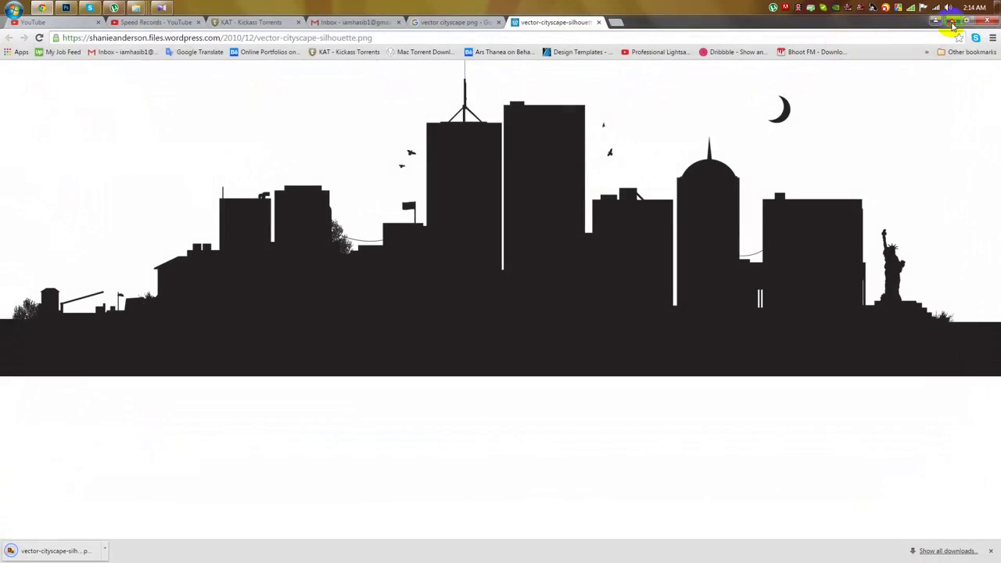
left_click(953, 9)
left_click_drag(87, 35, 435, 53)
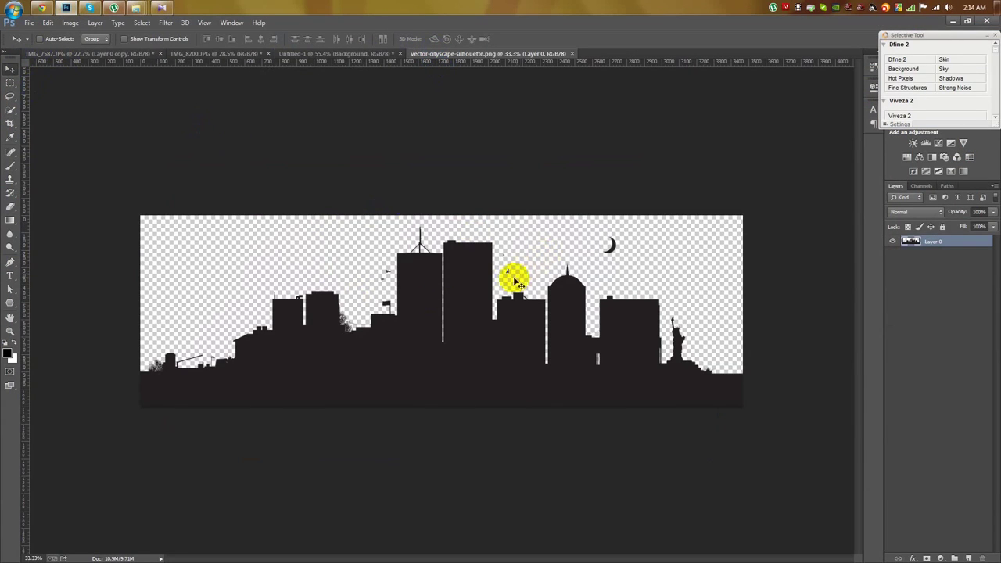
Copy the skyline into Untitled-1 above Gradient Fill 1 and scale it down.
left_click_drag(915, 244, 456, 252)
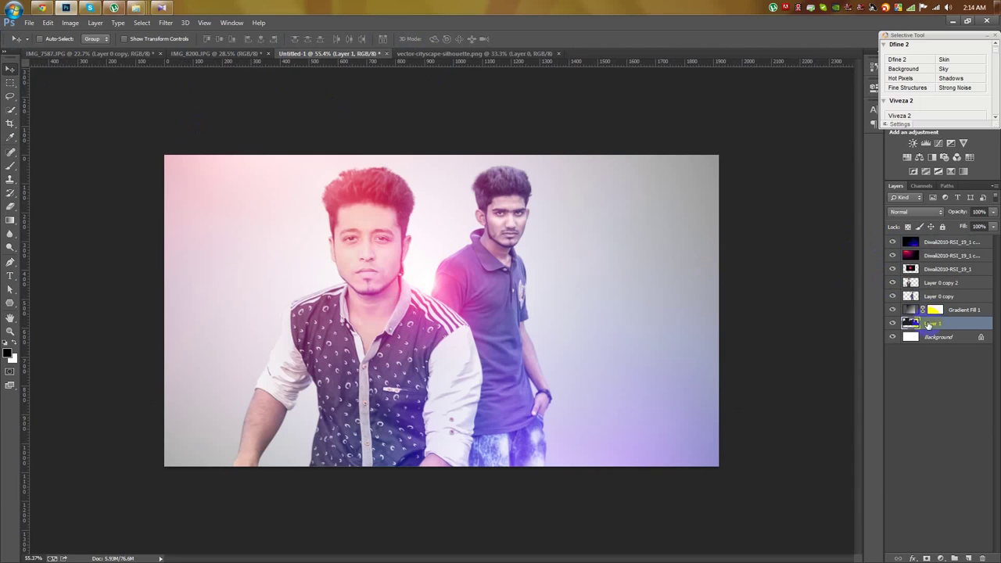
left_click_drag(929, 325, 928, 306)
key("ctrl+t")
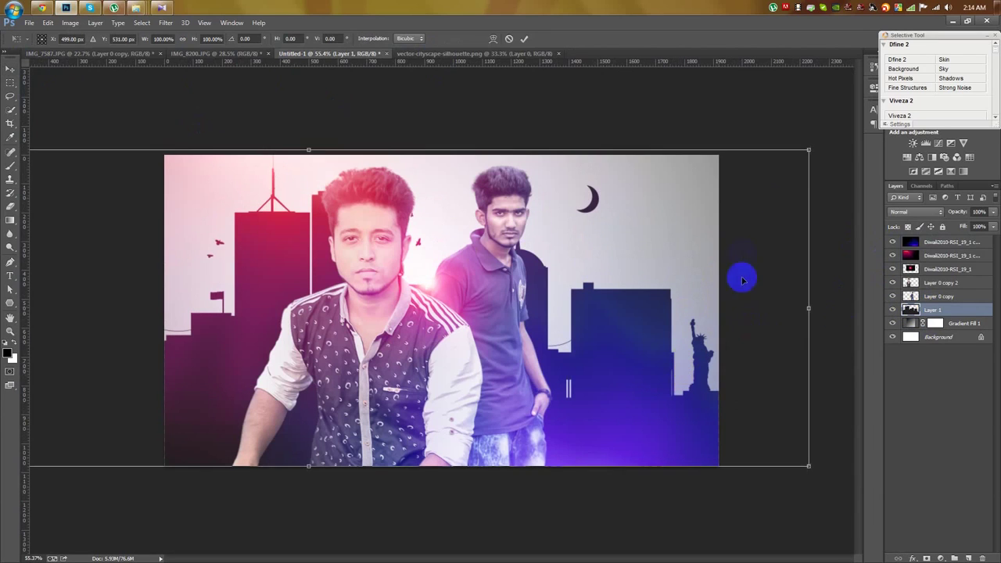
left_click_drag(810, 151, 678, 305)
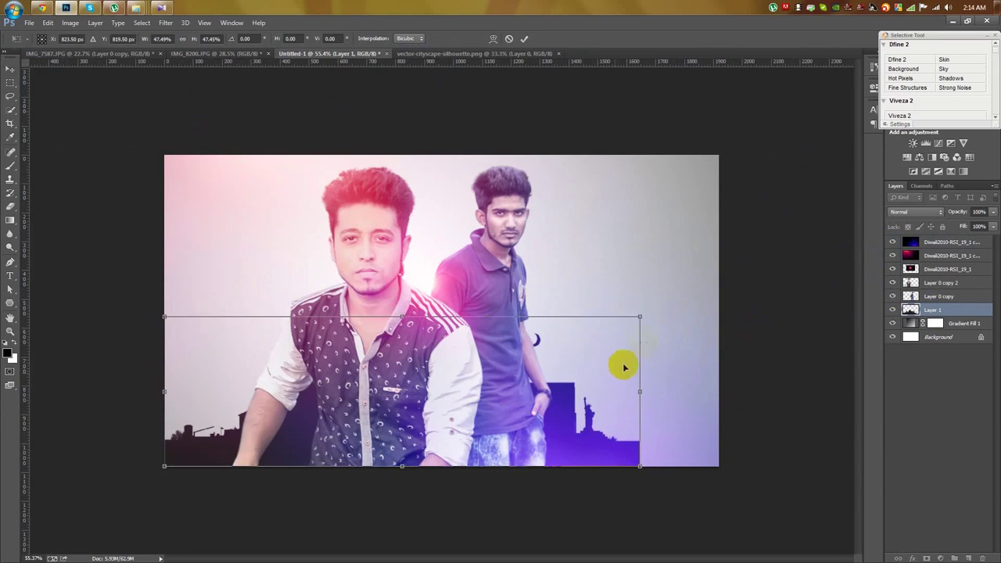
mouse_move(679, 305)
left_mouse_down()
mouse_move(464, 362)
mouse_move(726, 324)
mouse_move(756, 389)
mouse_move(775, 356)
left_mouse_up()
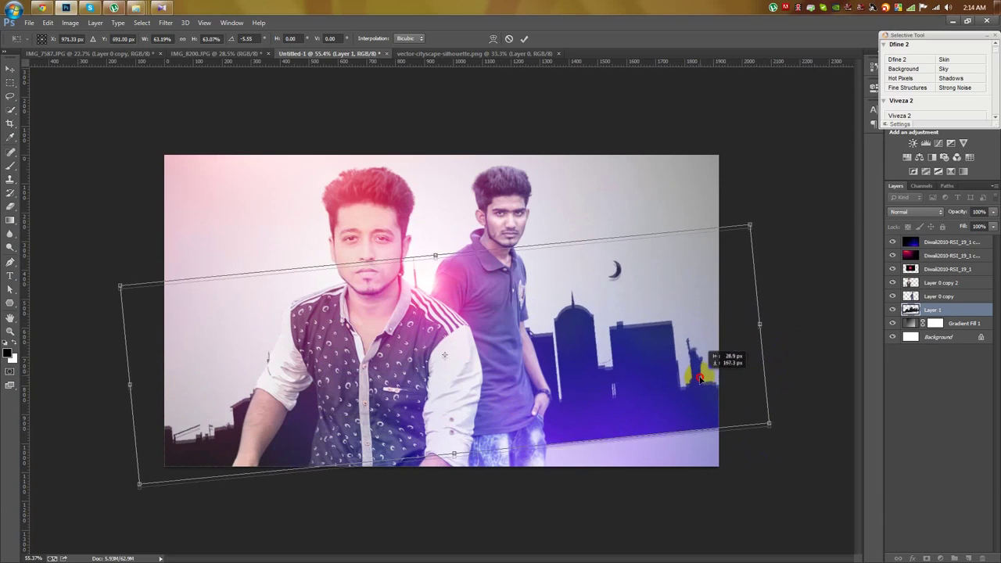
mouse_move(676, 327)
left_mouse_down()
mouse_move(499, 384)
mouse_move(547, 360)
left_mouse_up()
Flip the skyline horizontally, shrink it to about a third, and place it at lower left.
right_click(592, 363)
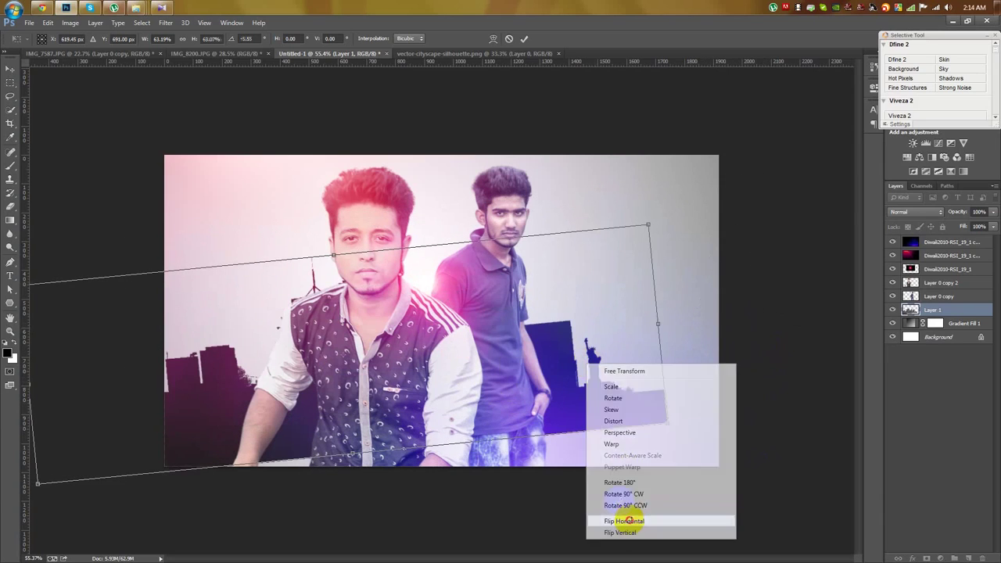
left_click(631, 519)
left_click_drag(610, 402, 585, 415)
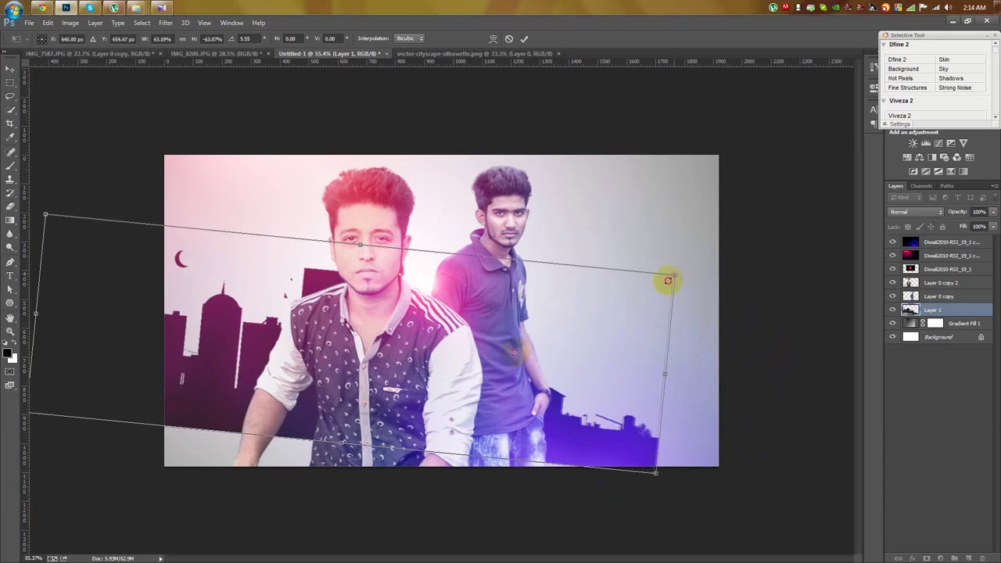
left_click_drag(668, 280, 280, 376)
left_click_drag(224, 314, 417, 355)
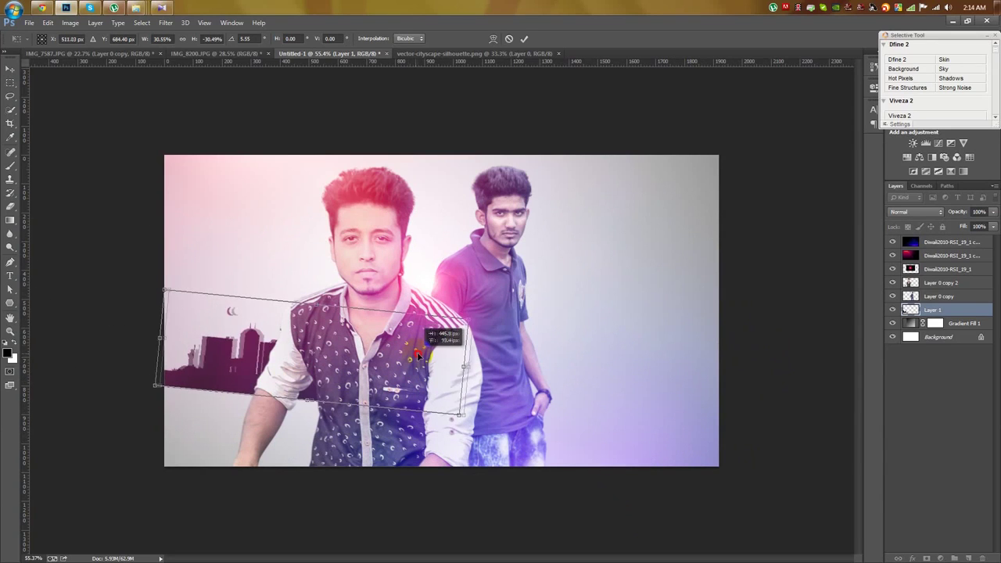
key("Return")
Duplicate the skyline to the lower right, hide the Layer 0 copy photo, and nudge the copy up-right.
left_click_drag(512, 399, 564, 403)
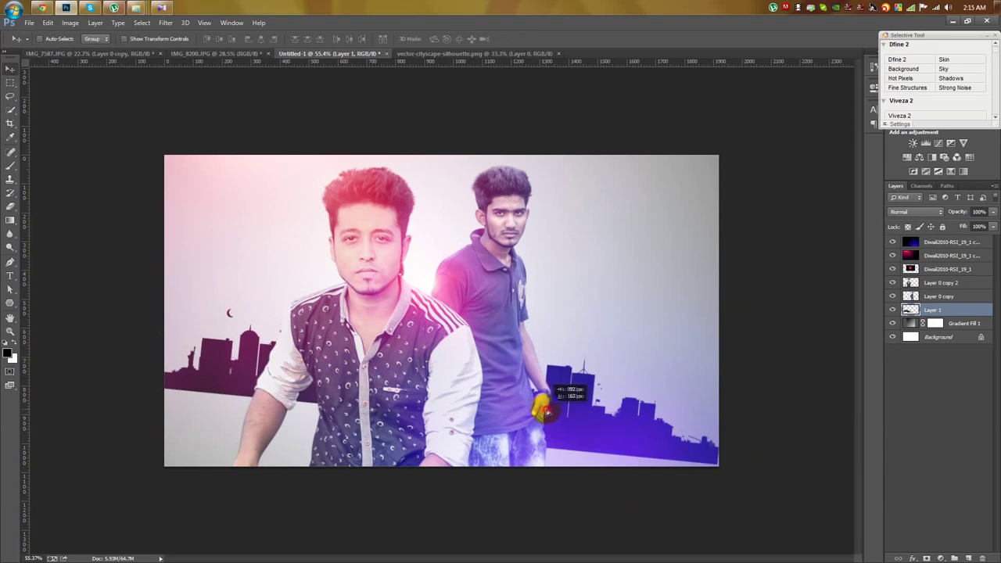
left_click(907, 320, "shift")
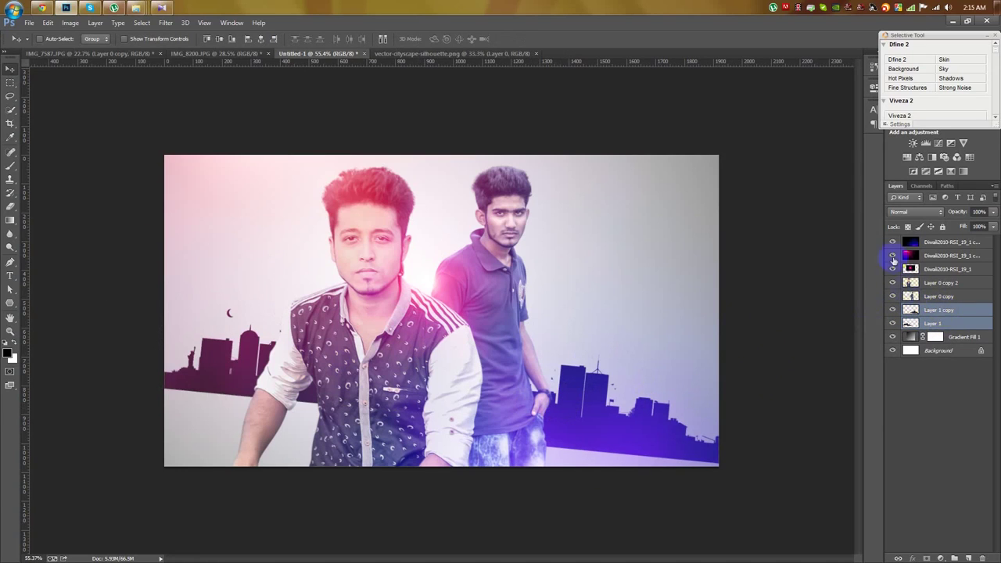
left_click(892, 295)
left_click(944, 316)
left_click_drag(682, 391, 710, 376)
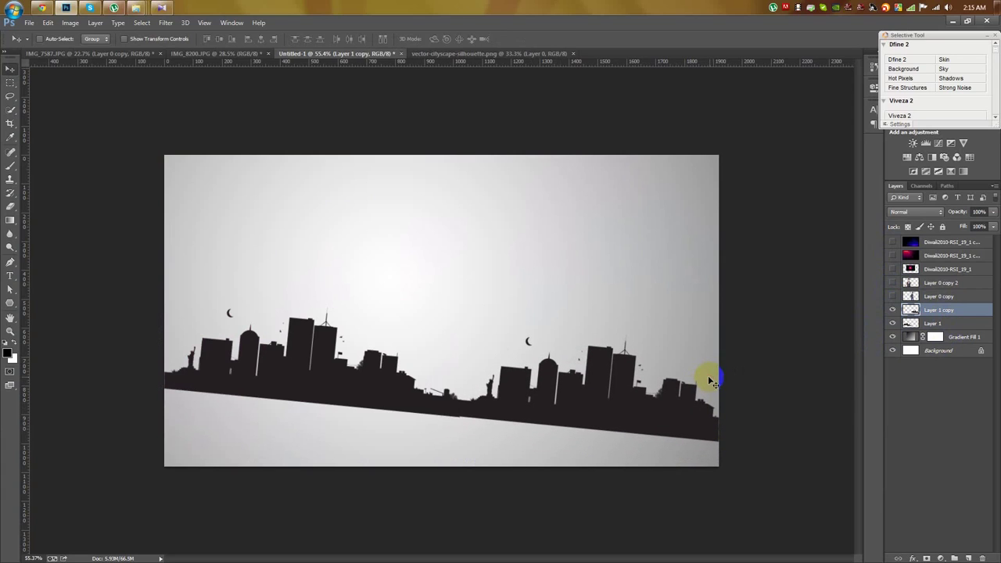
Nudge the right skyline down, merge both skylines into one layer, and sample its dark colour.
left_click_drag(641, 385, 641, 390)
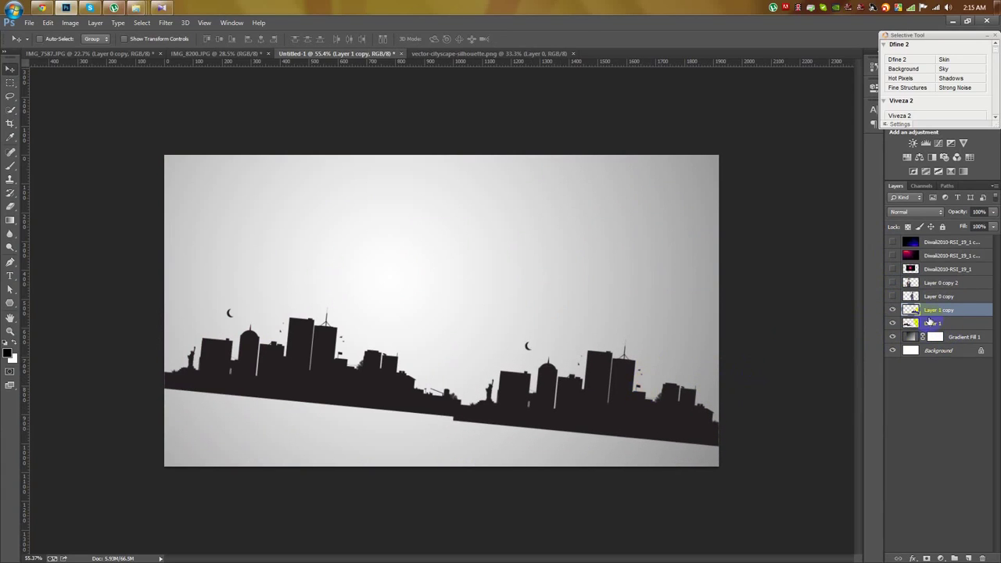
key("ctrl+e")
left_click(14, 141)
left_click(291, 386)
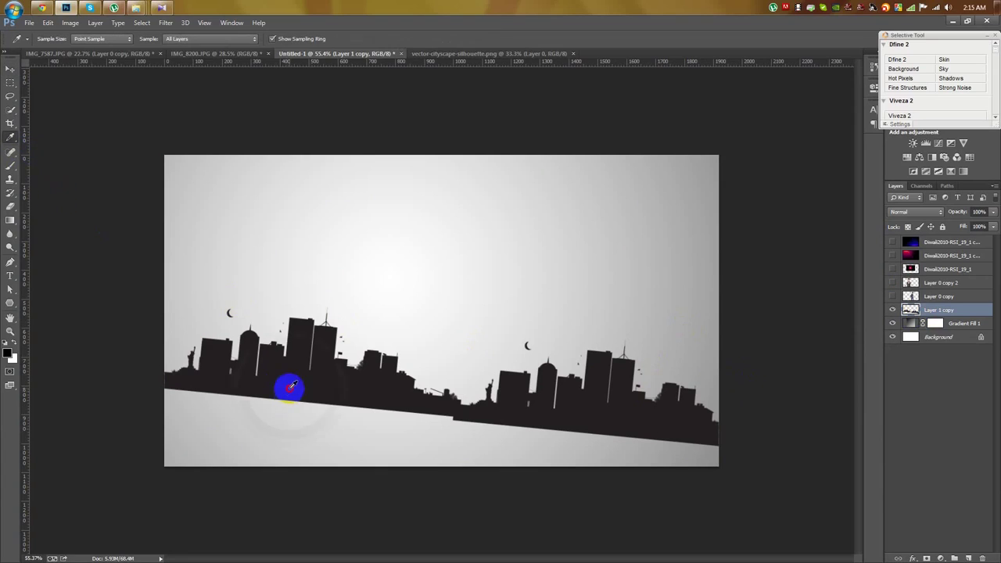
Trace a pen path around the area below the skyline and fill it with black.
left_click(9, 260)
left_click(158, 383)
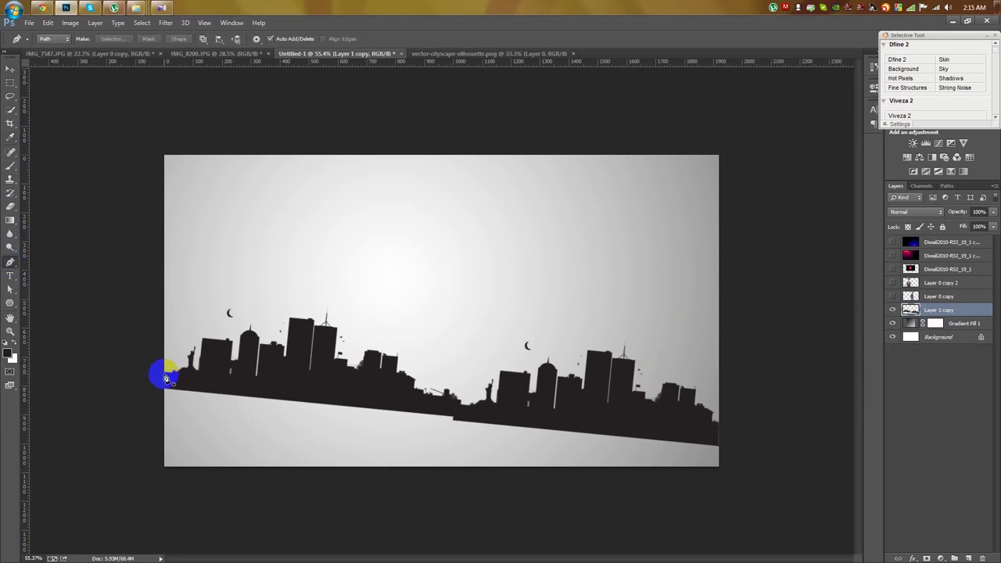
left_click(112, 425)
left_click_drag(116, 496, 167, 510)
left_click(280, 535)
left_click_drag(659, 534, 701, 527)
left_click(742, 486)
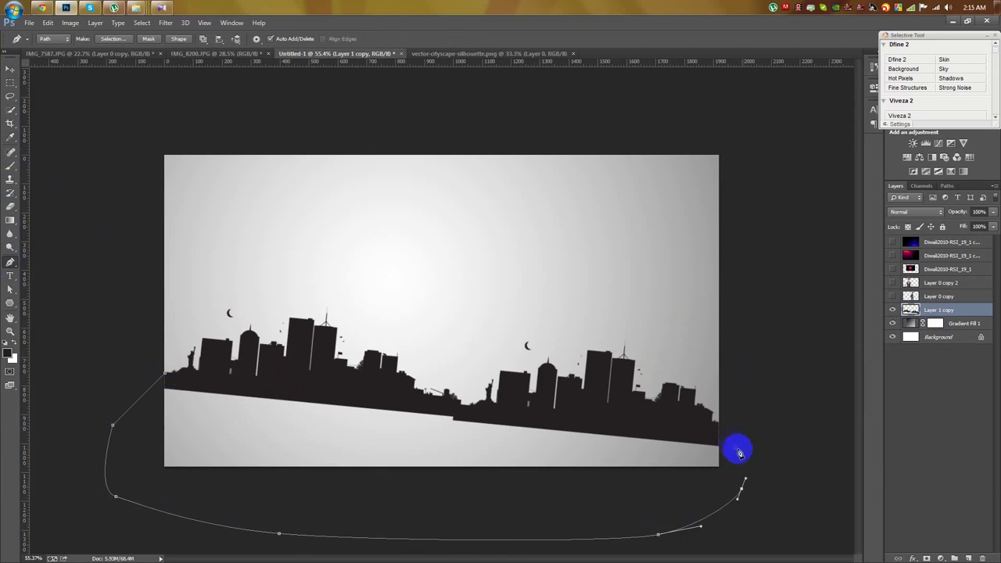
left_click(166, 377)
key("ctrl+Return")
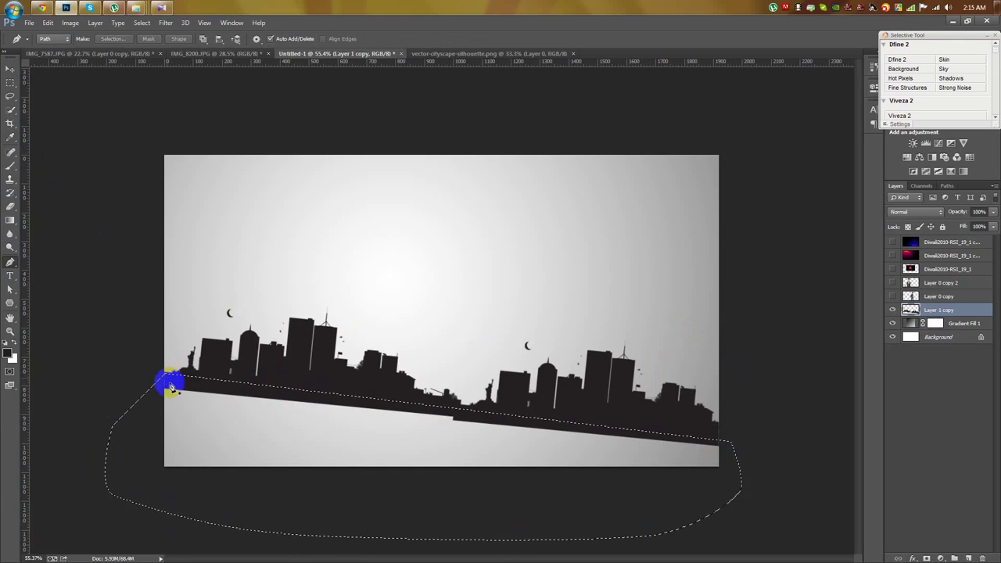
key("alt+BackSpace")
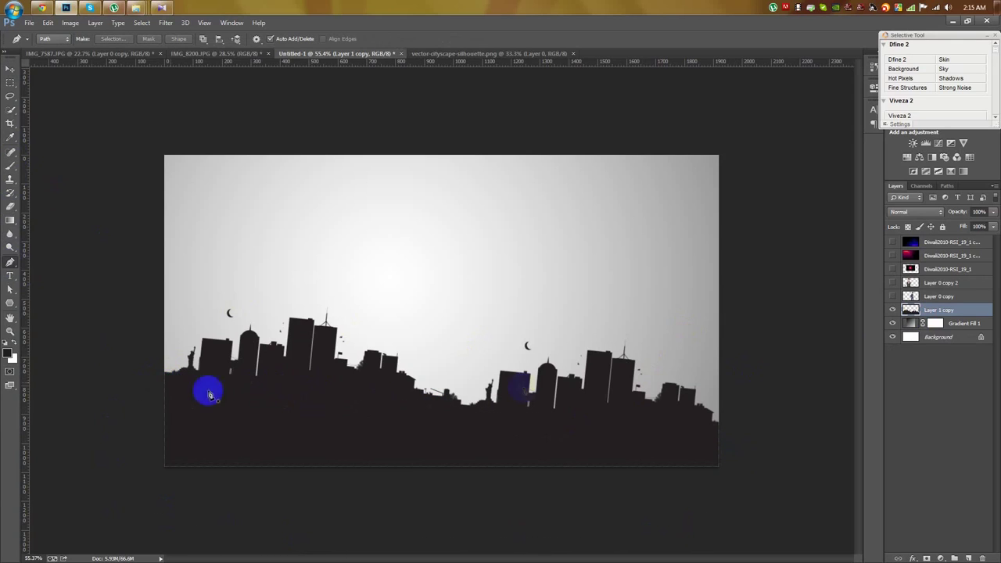
Show the portrait layers again and set the skyline layer's blend mode to Soft Light.
left_click(893, 296, "alt")
left_click(919, 213)
left_click(900, 349)
key("Down")
key("Down")
key("Up")
Fill the skyline shape with black, deselect, and close the vector-cityscape-silhouette image.
key("v")
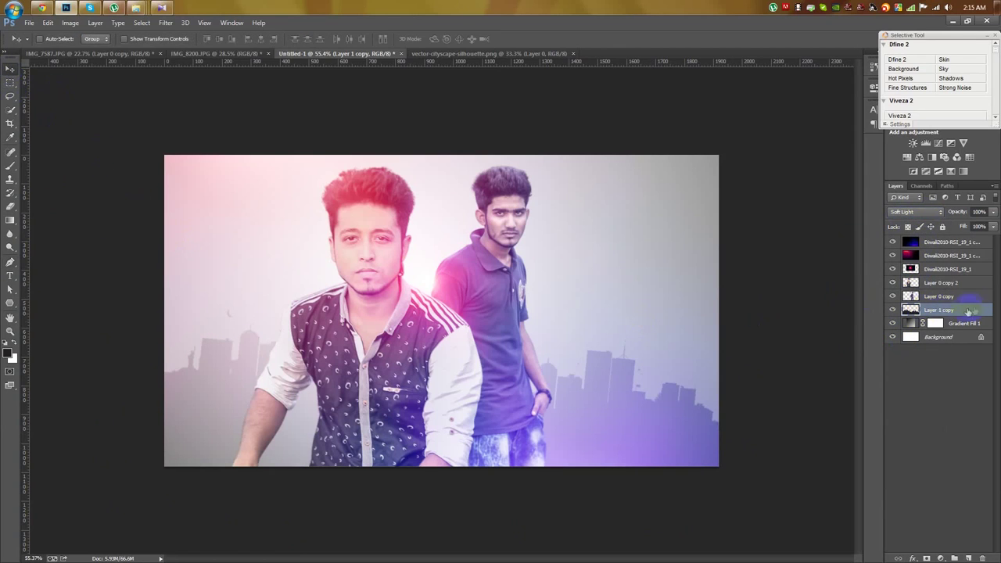
double_click(969, 312)
left_click(851, 107)
left_click(911, 311, "ctrl")
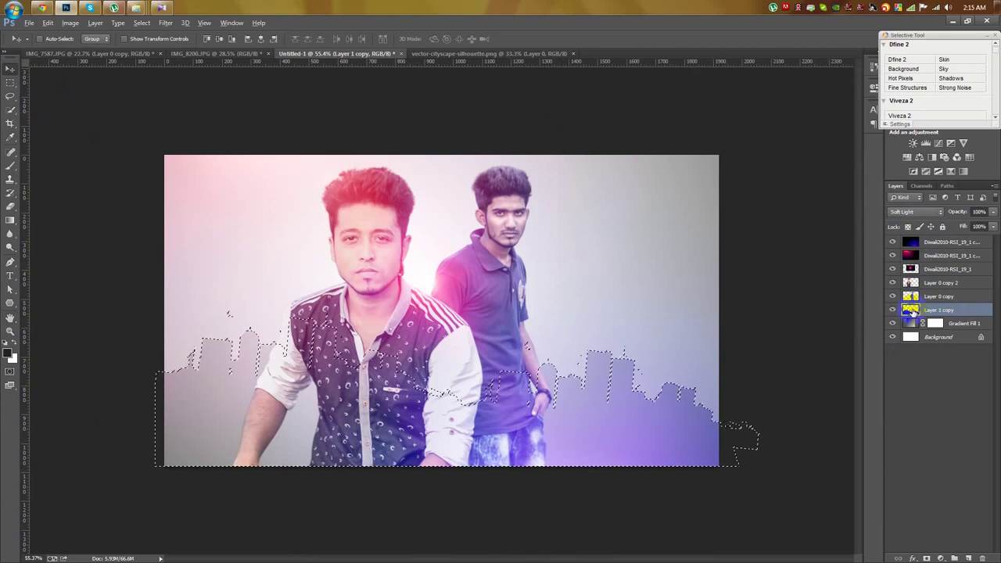
left_click(9, 344)
left_click(10, 344)
key("alt+BackSpace")
key("ctrl+d")
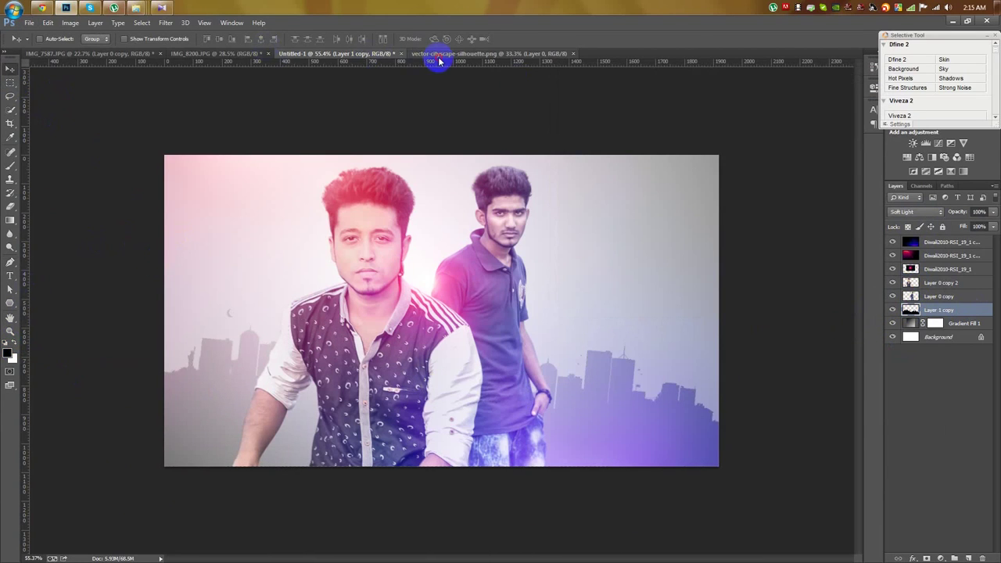
left_click(439, 56)
left_click(574, 54)
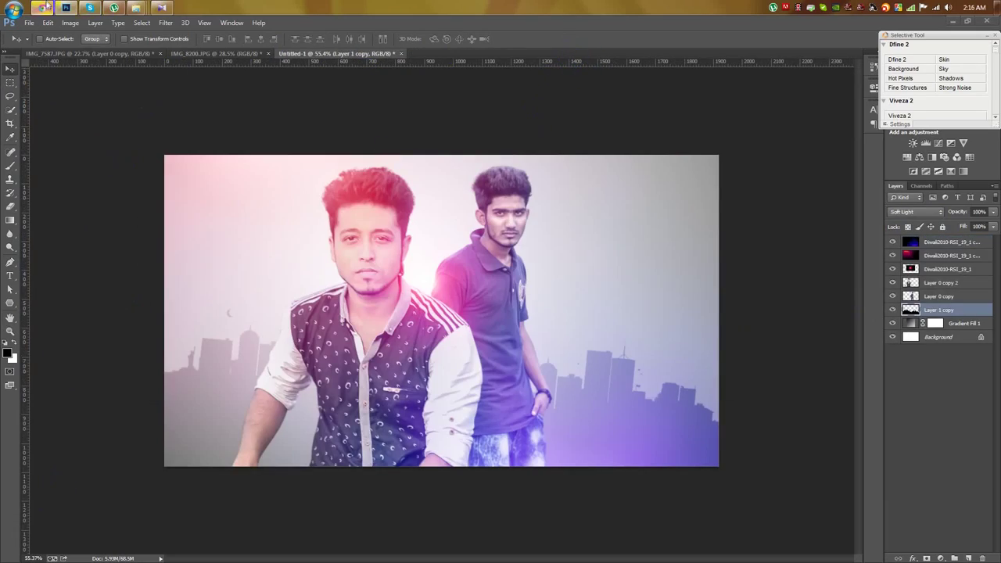
In the browser's image results, scroll down and preview the London skyline silhouette.
left_click(43, 8)
left_click(465, 21)
left_click(563, 213)
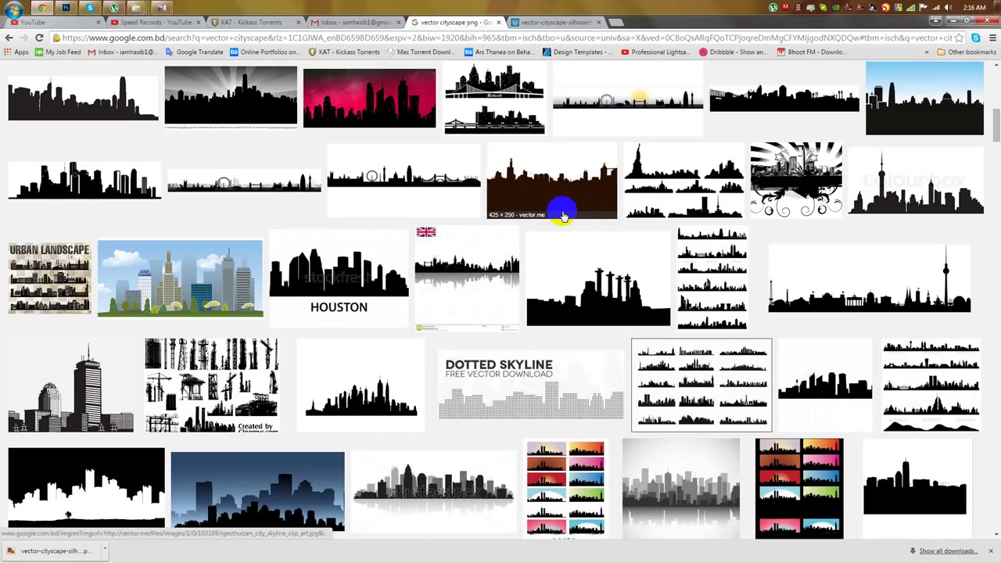
scroll(375, 168, "down", 3)
scroll(377, 180, "down", 1)
scroll(377, 180, "down", 1)
scroll(377, 180, "down", 2)
scroll(565, 271, "down", 2)
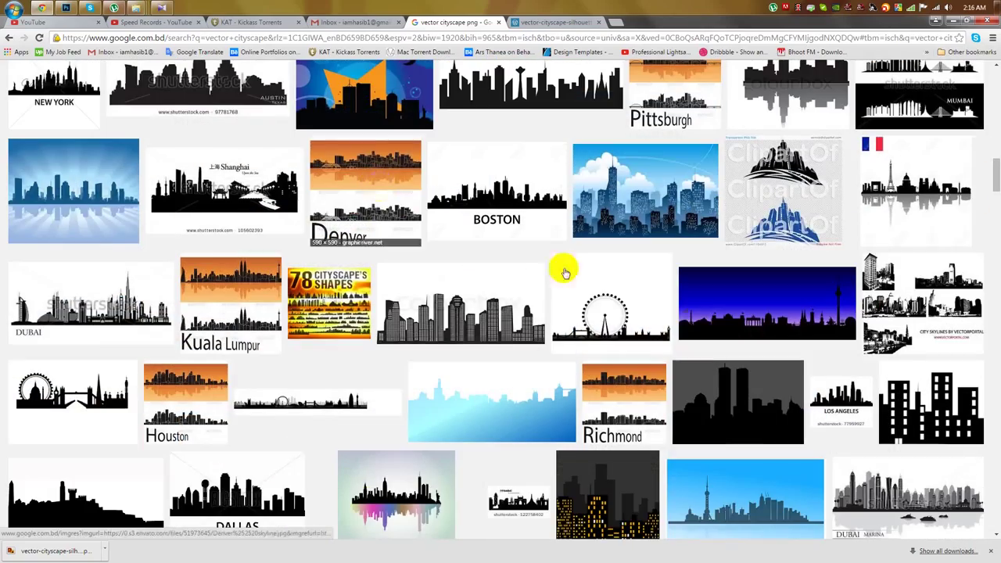
left_click(117, 392)
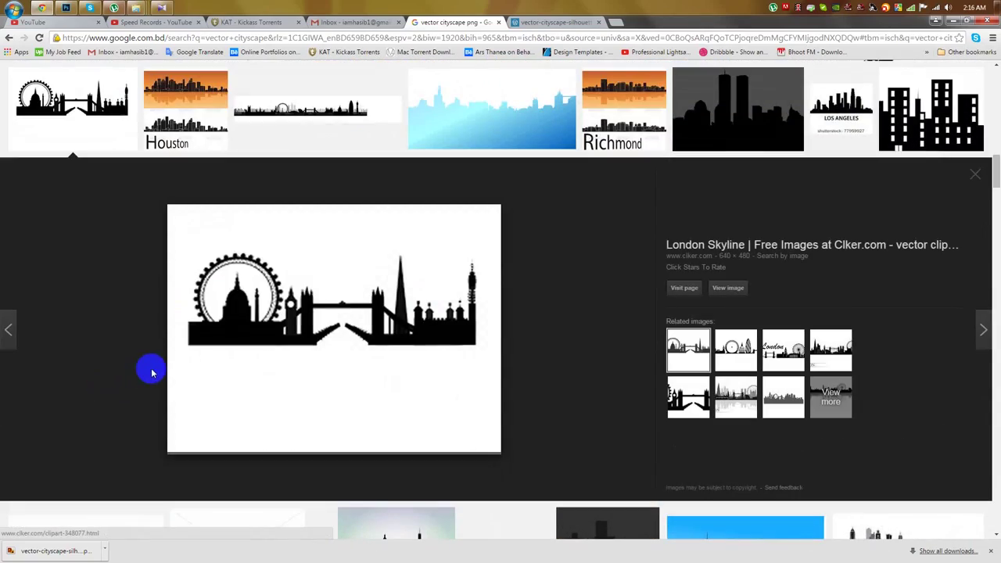
Open the full-size skyline in a new tab, try pasting a copy into Photoshop, then undo it.
middle_click(727, 287)
left_click(649, 22)
right_click(223, 186)
left_click(249, 202)
left_click(65, 7)
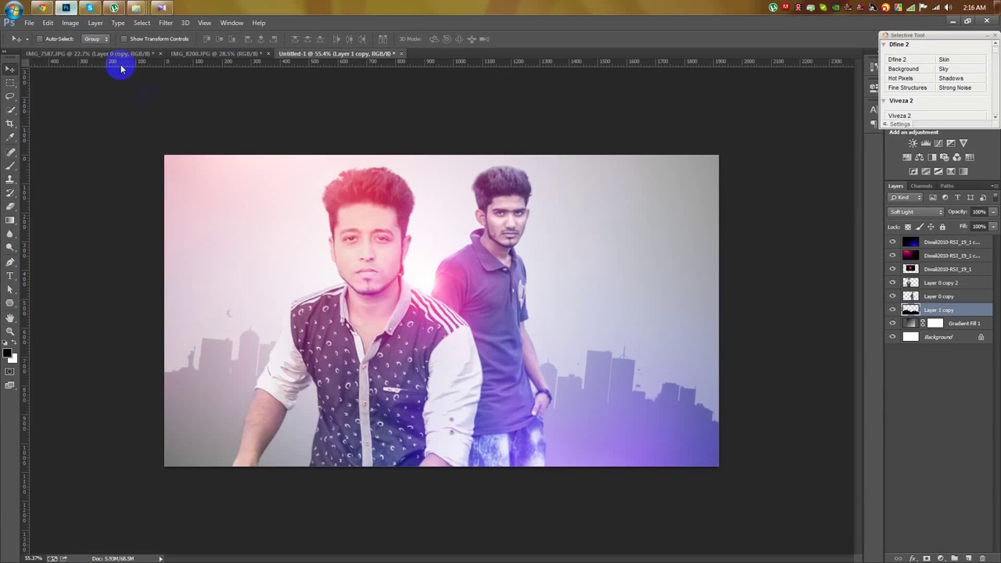
key("ctrl+v")
left_click_drag(530, 290, 654, 289)
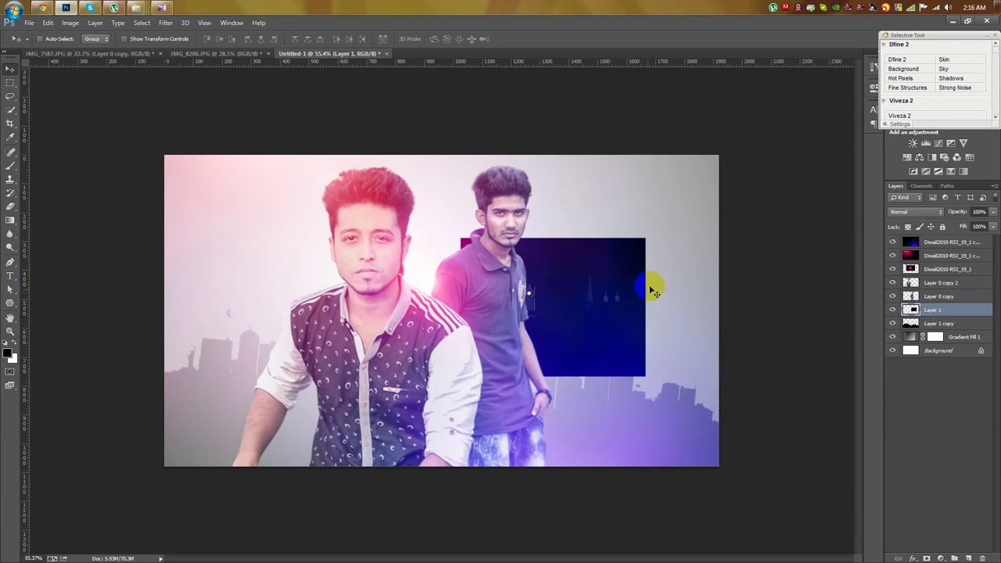
key("ctrl+z")
Save the full-size London skyline image to disk.
left_click(42, 7)
right_click(207, 144)
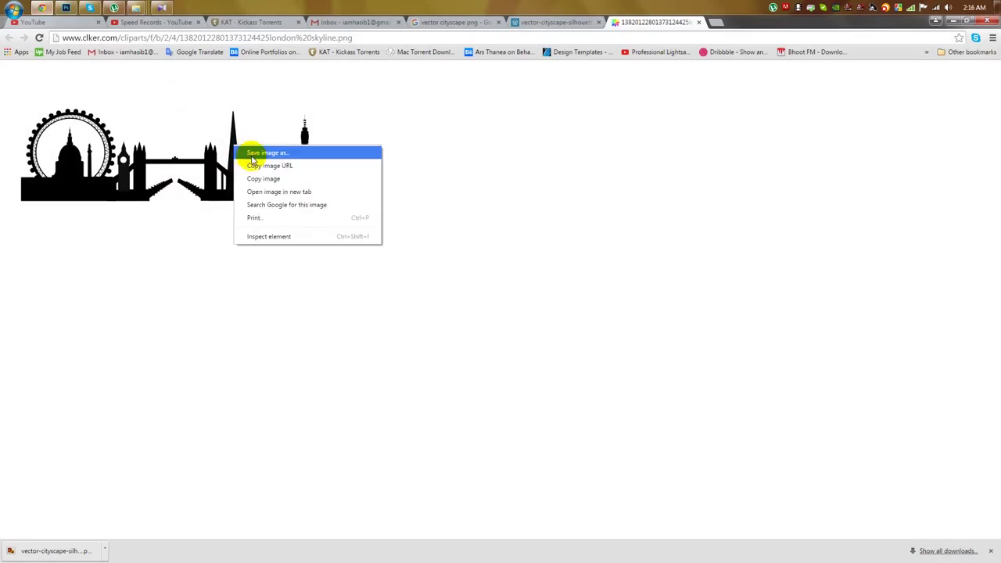
left_click(227, 152)
left_click(912, 480)
left_click(948, 9)
Place the saved skyline PNG into the composite, scaled and rotated, and commit it.
mouse_move(19, 313)
left_mouse_down()
mouse_move(67, 16)
mouse_move(282, 229)
left_mouse_up()
mouse_move(555, 324)
left_mouse_down()
mouse_move(630, 317)
mouse_move(738, 242)
mouse_move(766, 425)
mouse_move(368, 387)
left_mouse_up()
left_click_drag(548, 438, 568, 369)
mouse_move(432, 373)
left_mouse_down()
mouse_move(349, 321)
mouse_move(459, 460)
mouse_move(707, 519)
mouse_move(539, 443)
mouse_move(560, 457)
mouse_move(571, 414)
left_mouse_up()
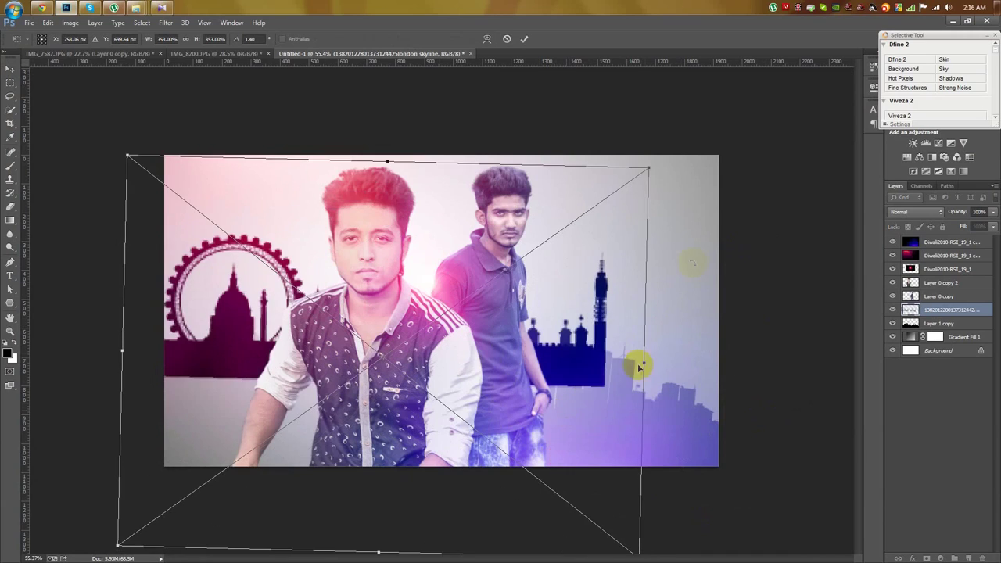
mouse_move(650, 169)
left_mouse_down()
mouse_move(302, 391)
mouse_move(313, 347)
mouse_move(286, 346)
left_mouse_up()
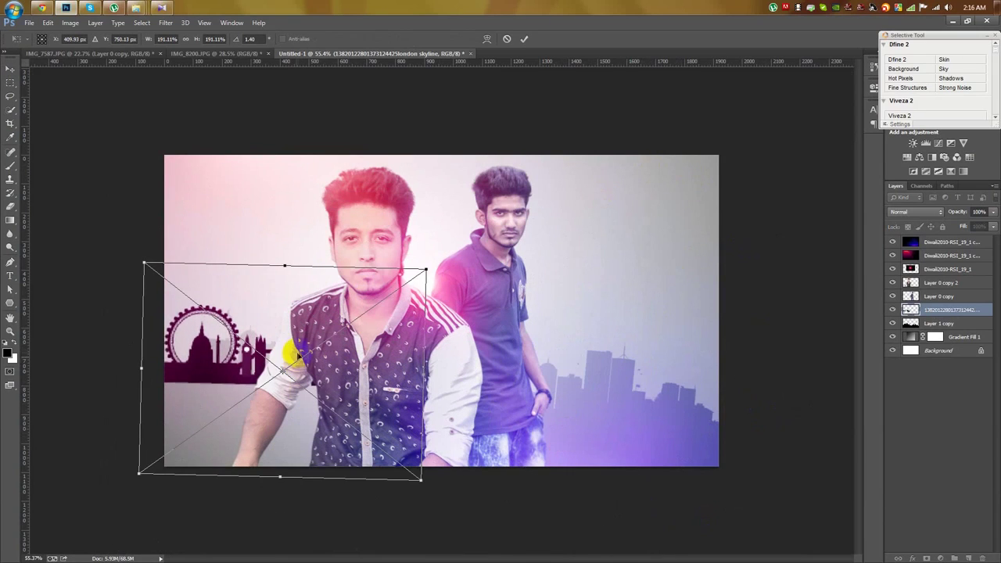
key("Return")
Blend the skyline in Overlay, move it to the lower right, and skew it.
left_click(916, 211)
left_click(908, 328)
mouse_move(348, 372)
left_mouse_down()
mouse_move(662, 384)
mouse_move(708, 395)
mouse_move(787, 474)
left_mouse_up()
key("ctrl+t")
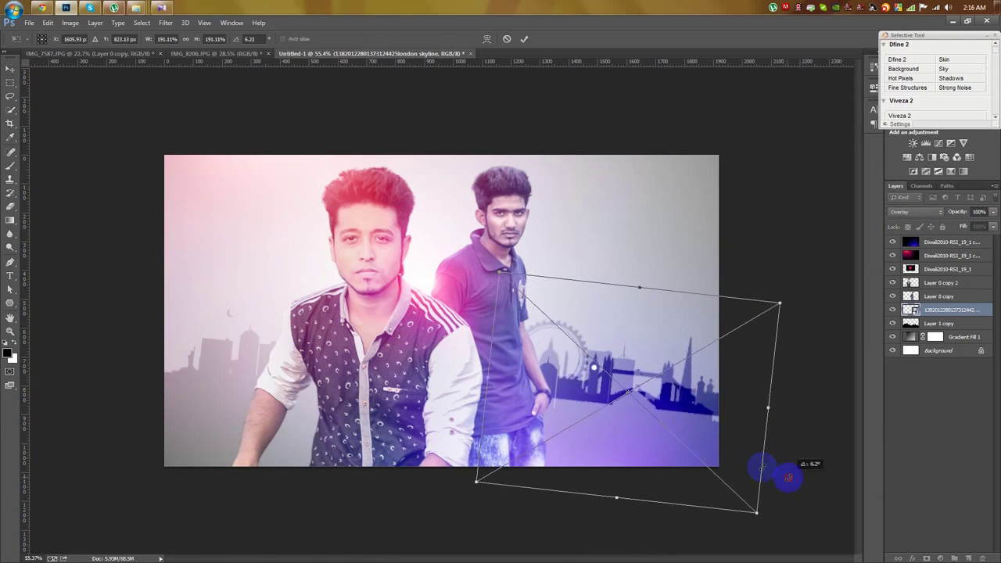
mouse_move(694, 413)
left_mouse_down()
mouse_move(665, 425)
mouse_move(664, 287)
mouse_move(639, 313)
mouse_move(426, 294)
mouse_move(335, 223)
mouse_move(320, 235)
left_mouse_up()
key("Return")
Flip the skyline vertically, enlarge it, and move it to the bottom-left corner.
key("ctrl+t")
right_click(288, 239)
left_click(354, 398)
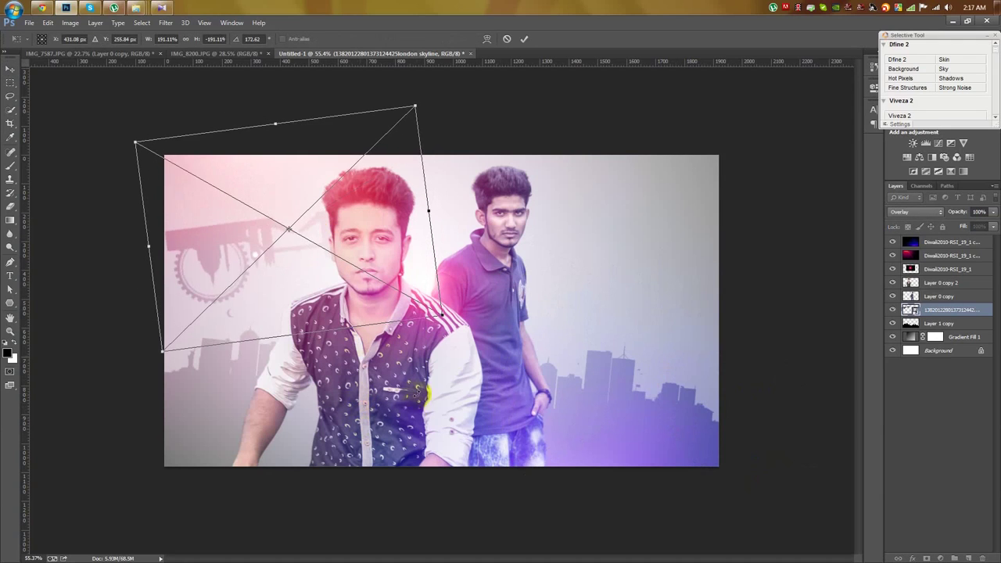
mouse_move(293, 167)
left_mouse_down()
mouse_move(407, 254)
mouse_move(266, 197)
left_mouse_up()
key("Return")
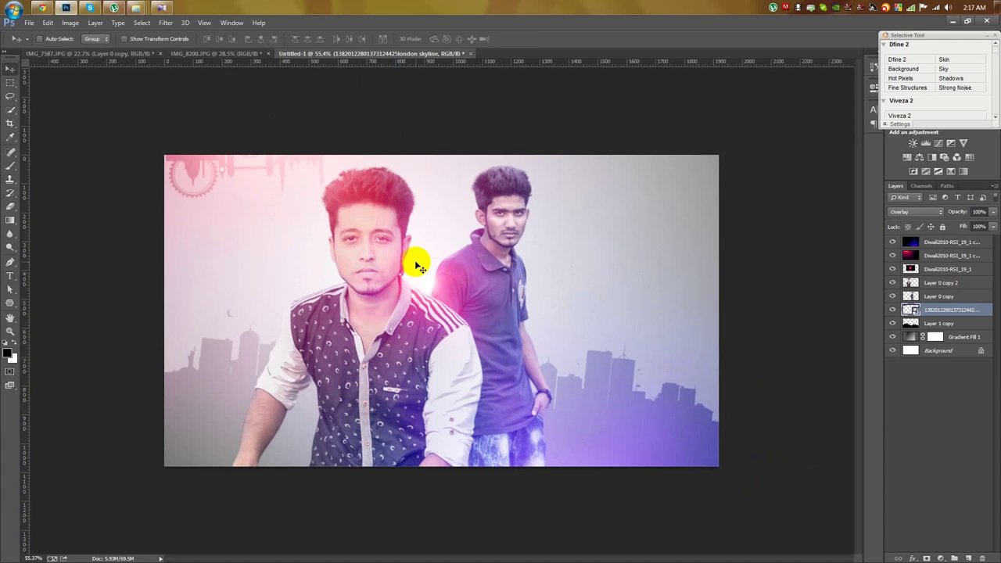
key("Delete")
left_click(942, 247)
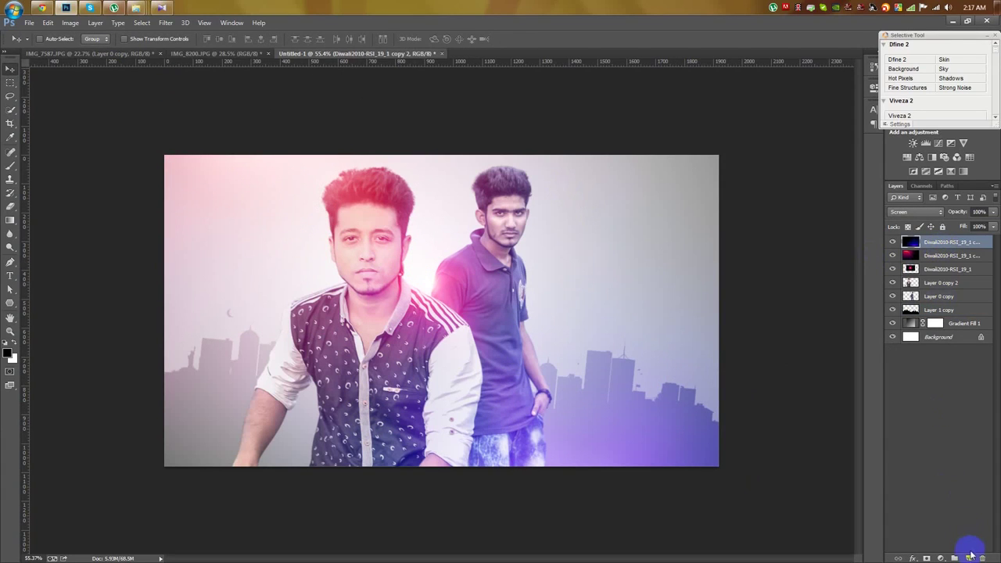
key("ctrl+z")
left_click_drag(269, 224, 469, 485)
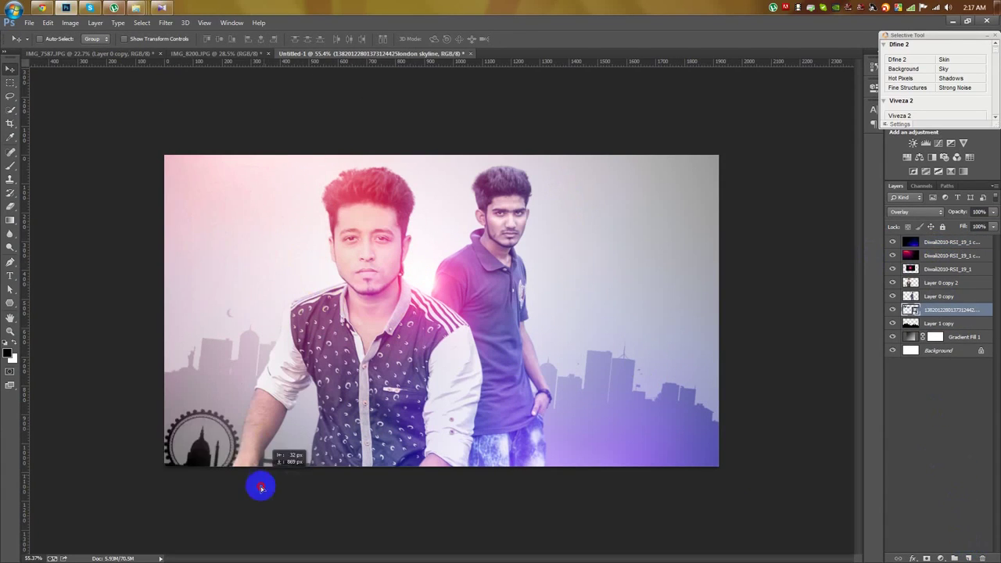
Duplicate the skyline and rotate the copy to lie along the bottom right.
key("ctrl+j")
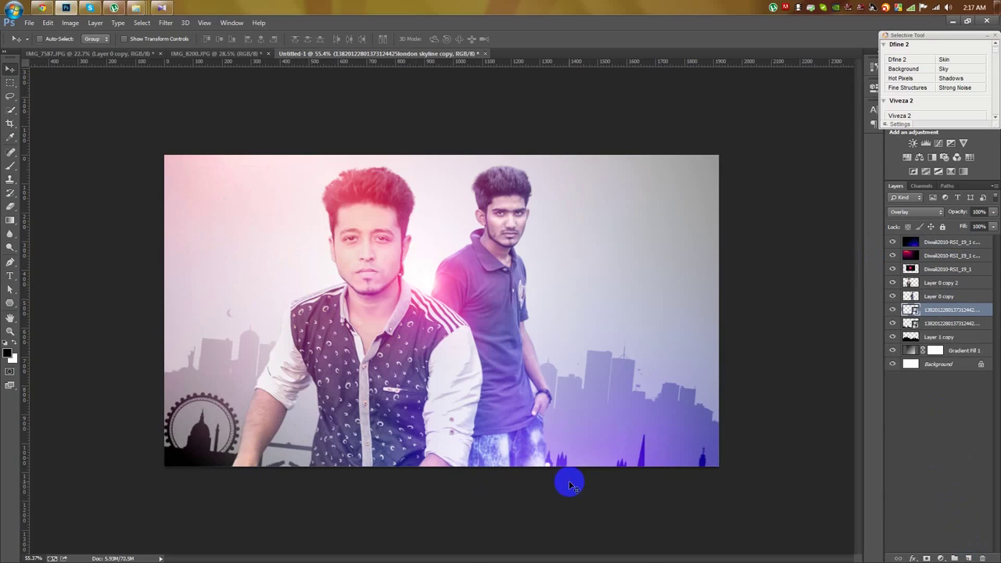
key("ctrl+t")
mouse_move(727, 414)
left_mouse_down()
mouse_move(826, 462)
mouse_move(663, 428)
left_mouse_up()
left_click_drag(765, 378, 738, 369)
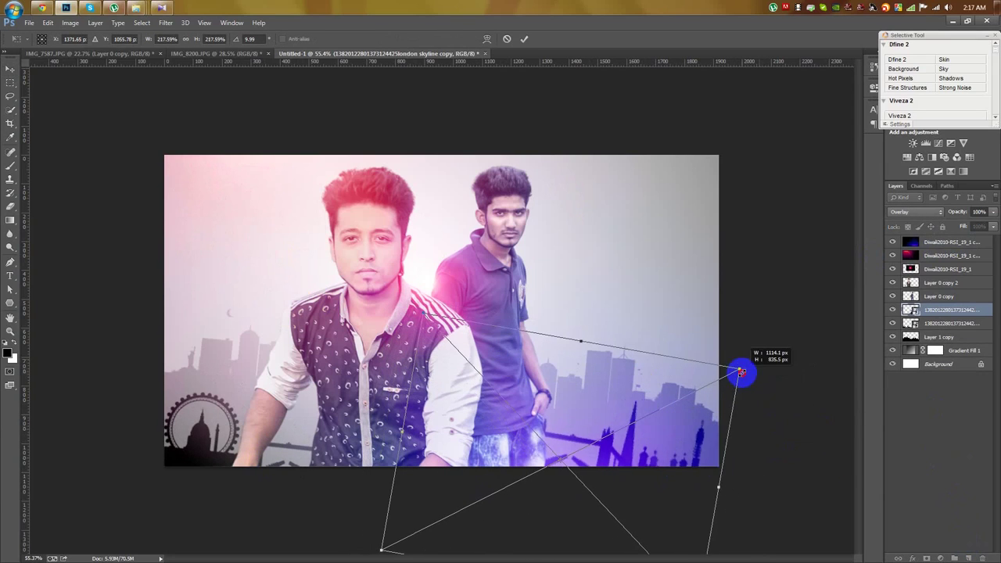
double_click(694, 413)
Set both skyline layers to Soft Light and add a new layer at the top.
left_click(950, 323, "shift")
left_click(917, 212)
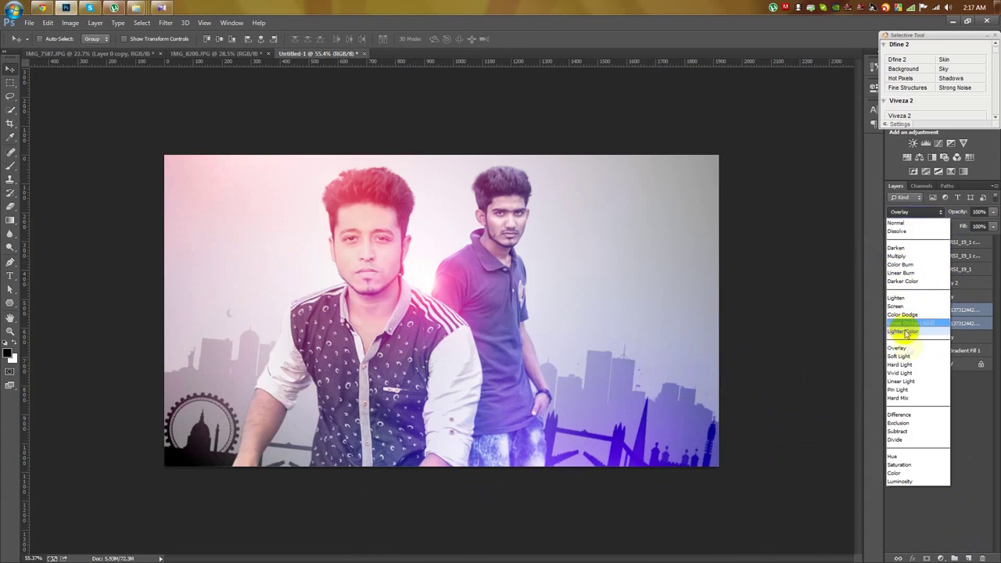
left_click(910, 356)
left_click(951, 241)
left_click(970, 557)
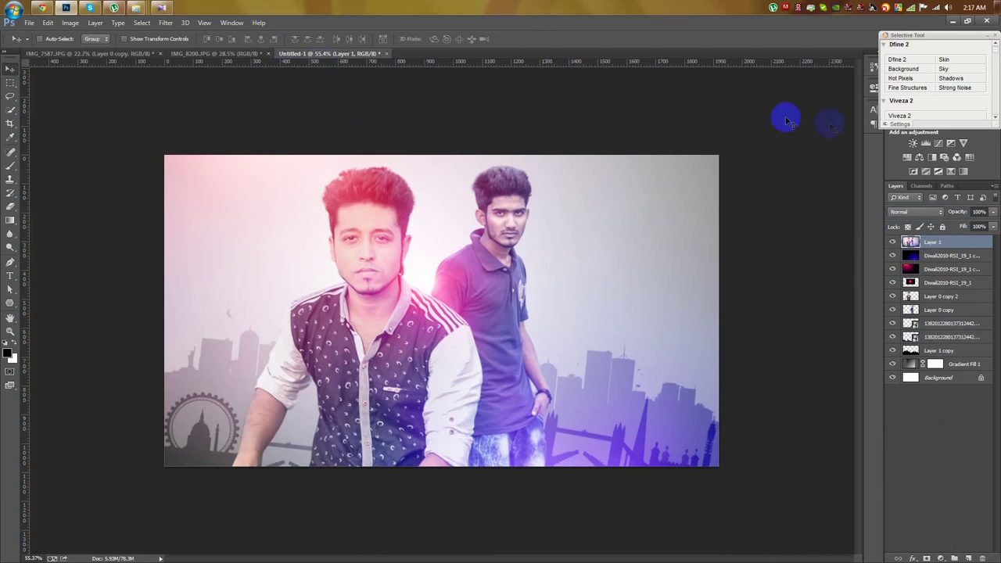
Apply Viveza 2 with Saturation 32% and Structure 41%, then bring up the HELP FILE folder.
left_click(898, 117)
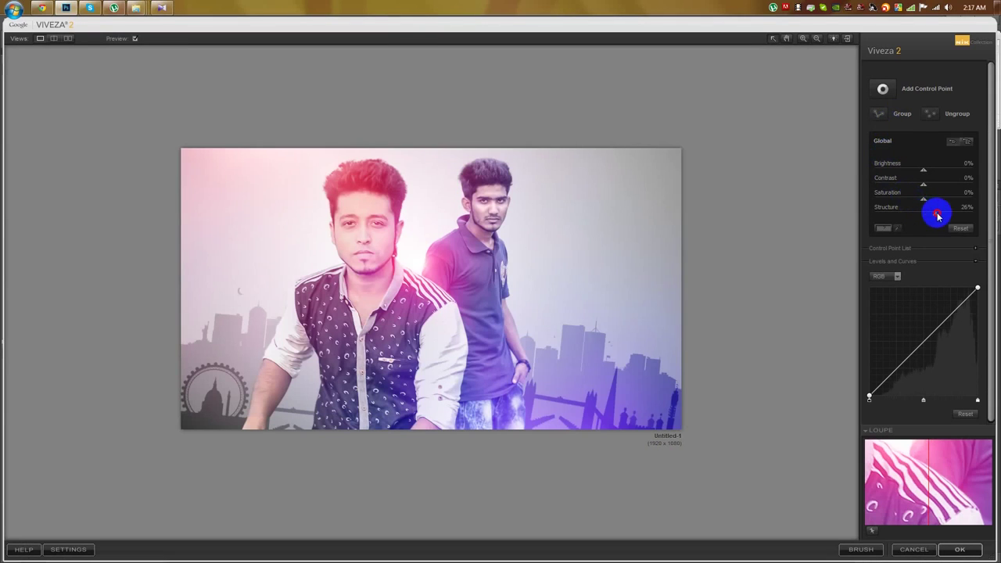
mouse_move(932, 201)
left_mouse_down()
mouse_move(941, 202)
mouse_move(924, 185)
mouse_move(927, 172)
left_mouse_up()
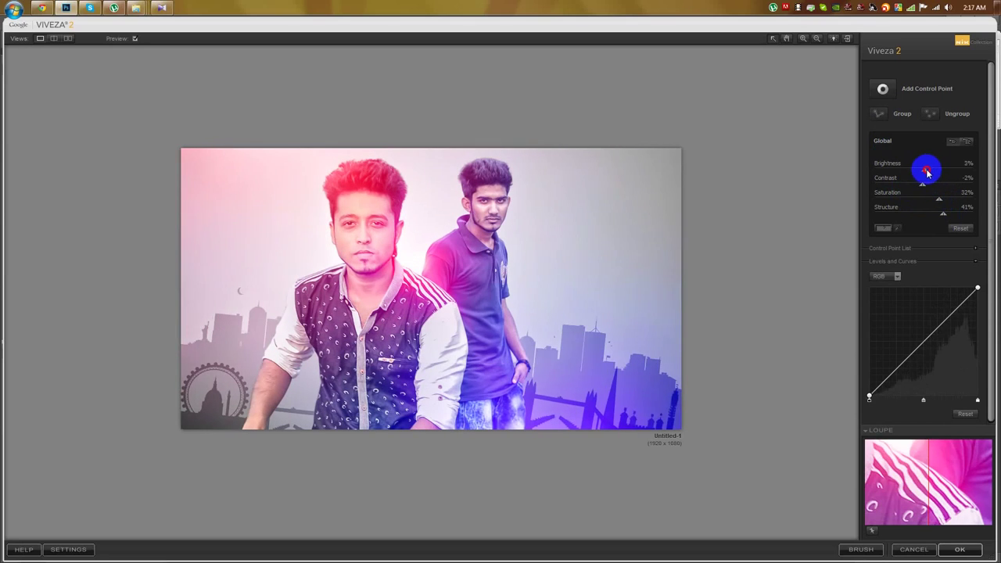
left_click(960, 549)
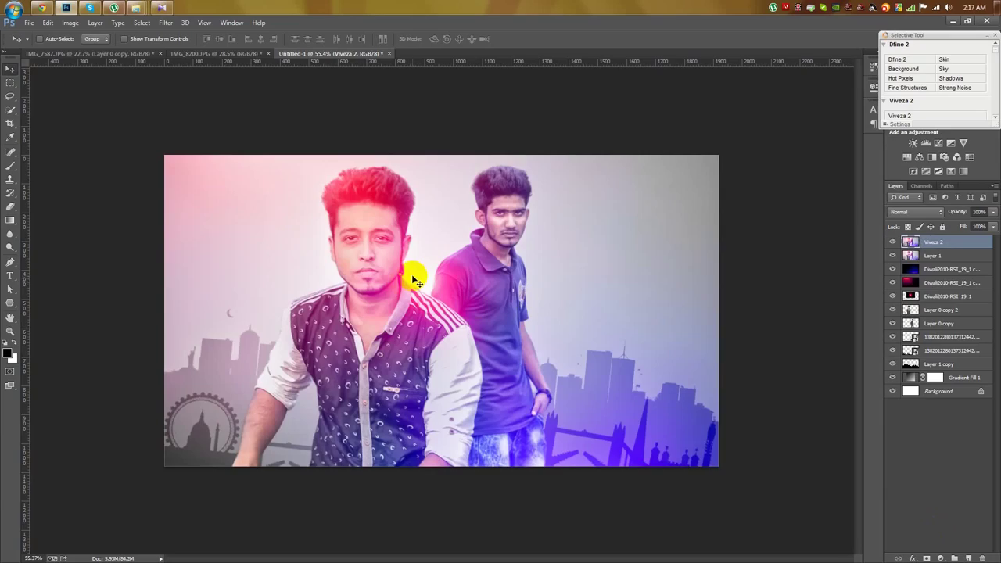
mouse_move(136, 7)
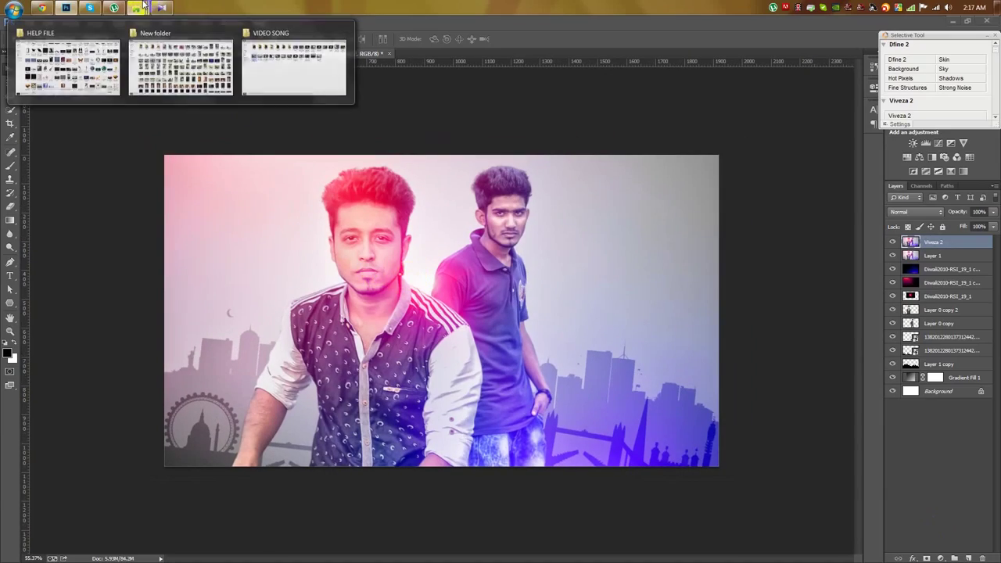
left_click(100, 67)
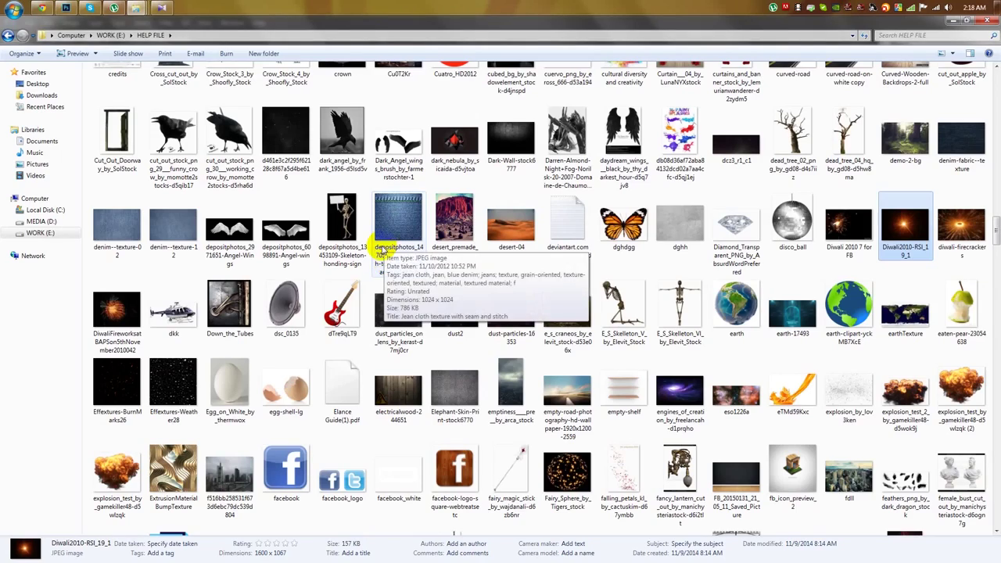
Scroll through the HELP FILE images and select the razor_wire PNG.
scroll(383, 244, "down", 8)
scroll(360, 237, "down", 7)
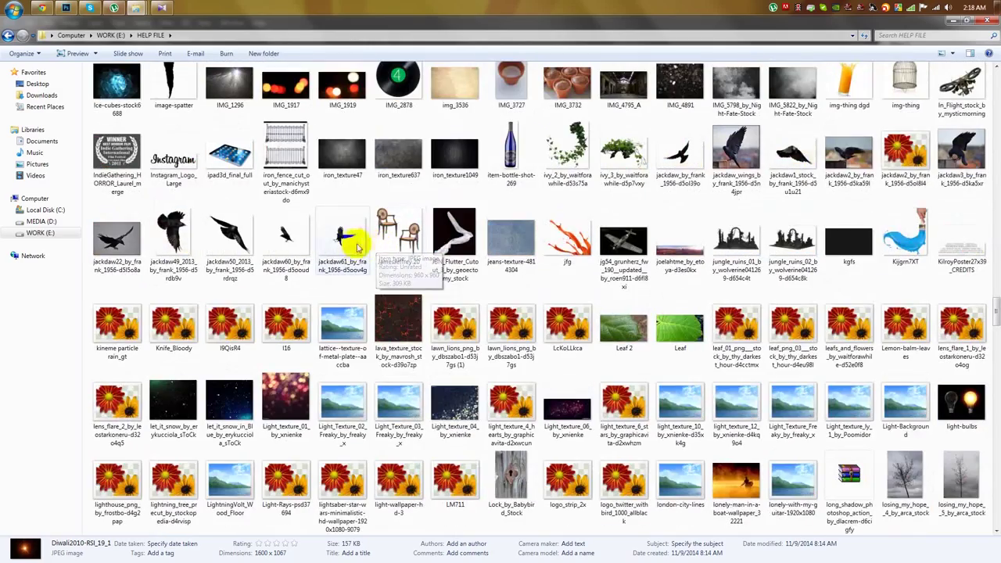
scroll(309, 238, "down", 10)
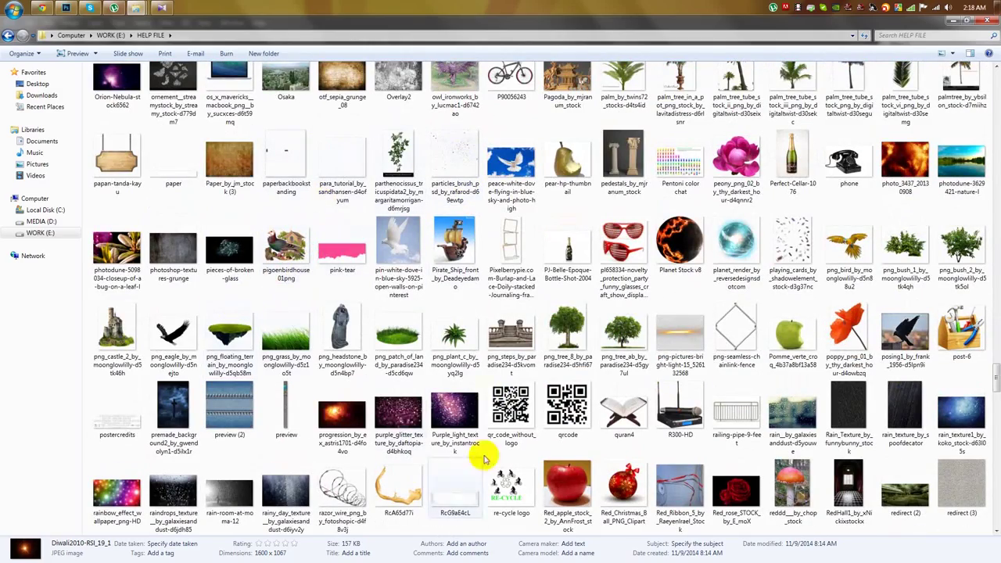
scroll(618, 317, "down", 10)
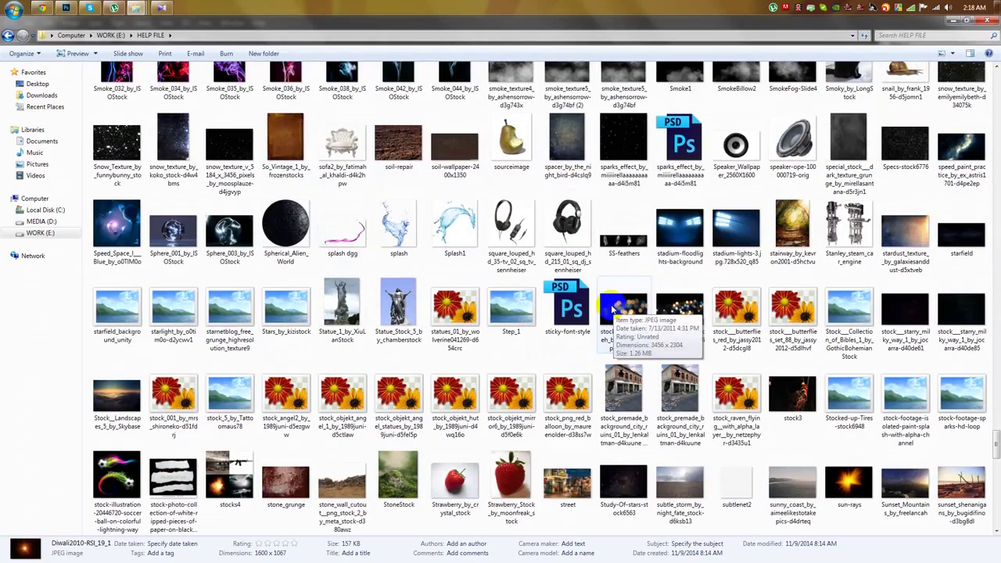
scroll(423, 258, "down", 5)
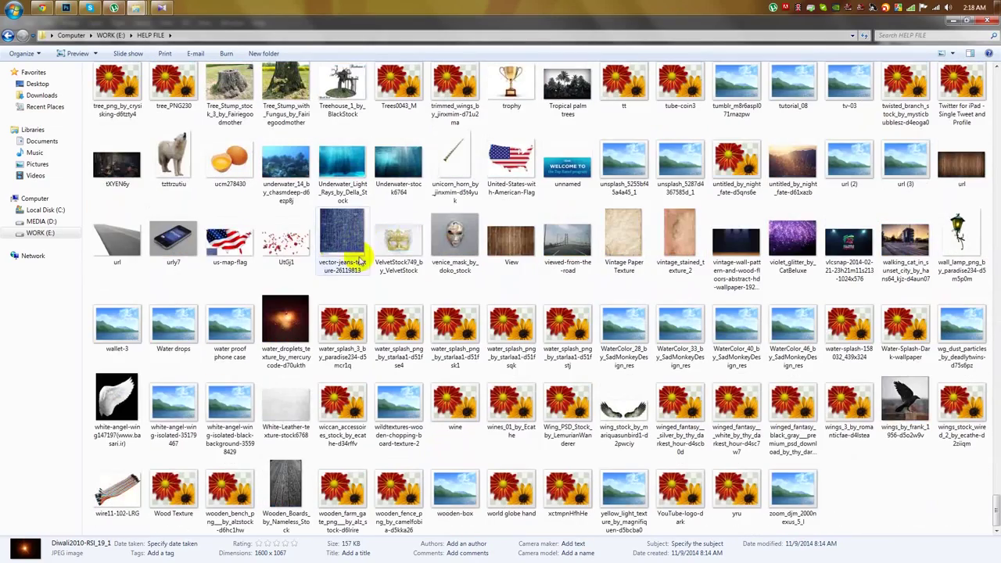
scroll(407, 211, "up", 5)
scroll(395, 223, "up", 5)
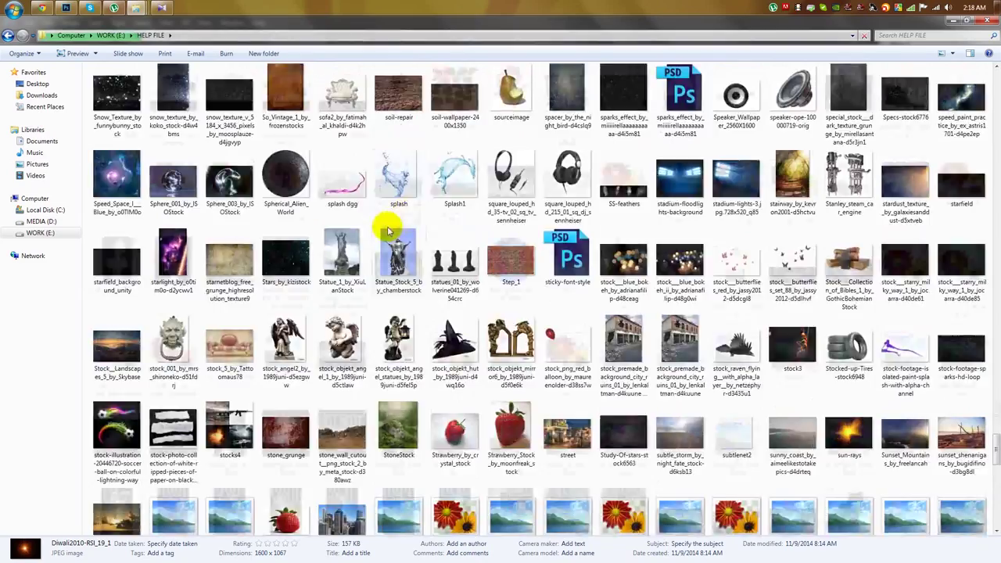
scroll(375, 250, "up", 5)
scroll(352, 297, "up", 3)
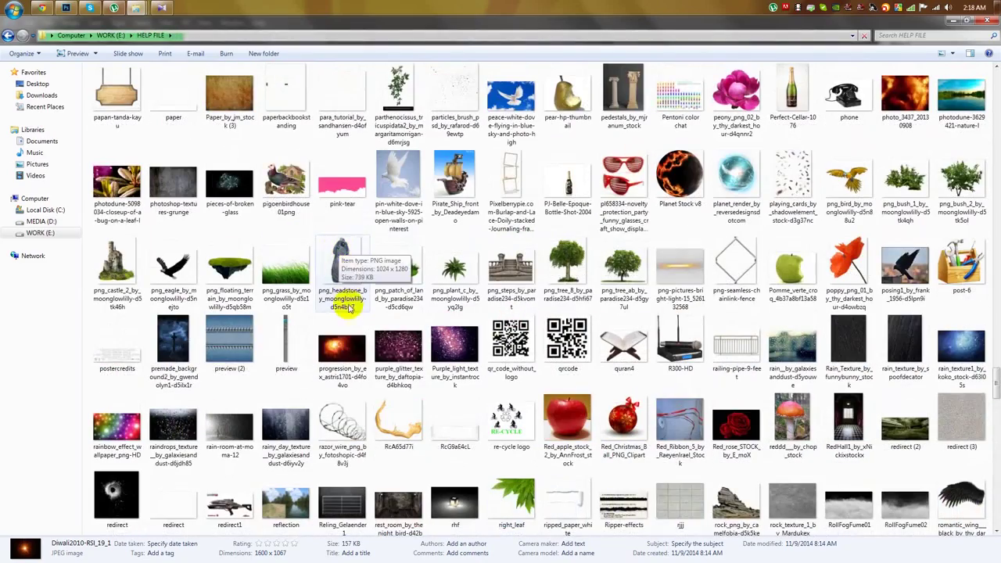
left_click(342, 426)
scroll(159, 149, "up", 3)
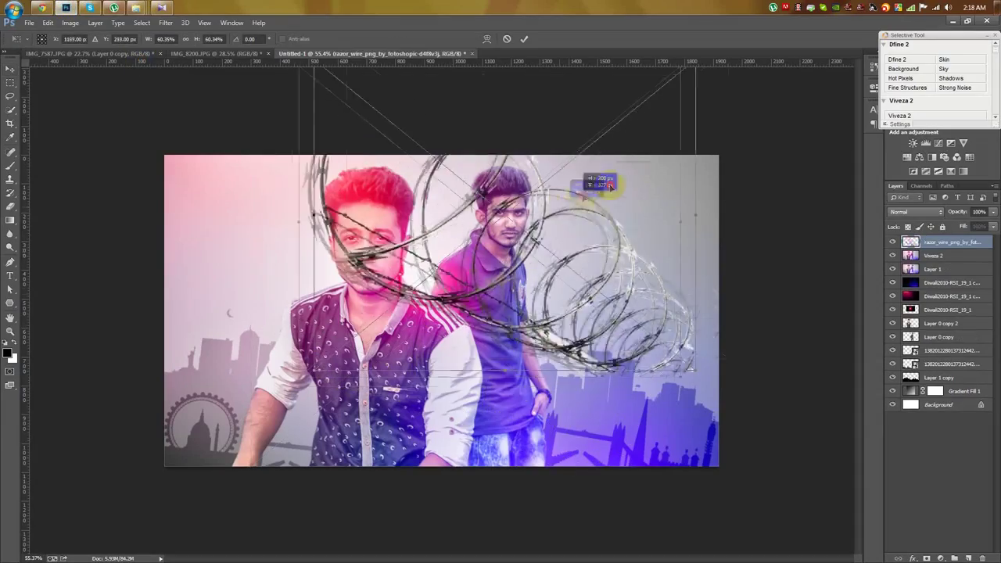
Position and commit the razor wire, rasterize it, and fill its shape with black.
mouse_move(609, 184)
left_mouse_down()
mouse_move(678, 221)
mouse_move(700, 196)
left_mouse_up()
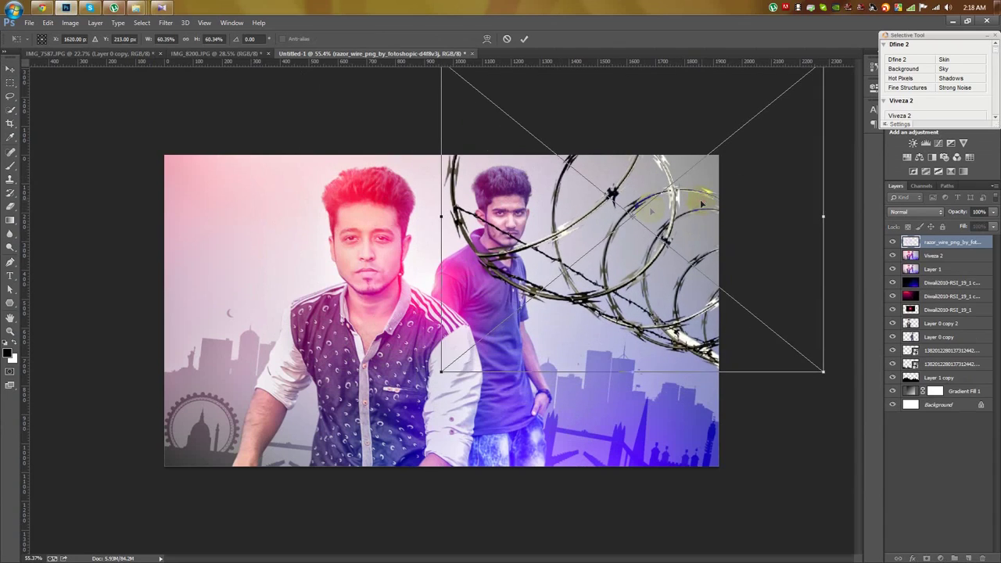
left_click(524, 39)
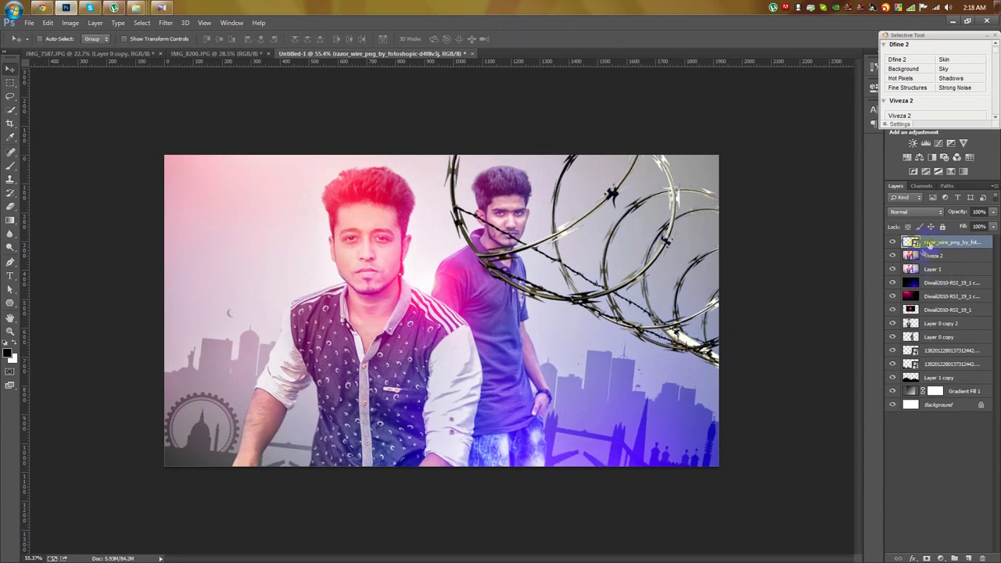
left_click(912, 338, "ctrl")
right_click(947, 244)
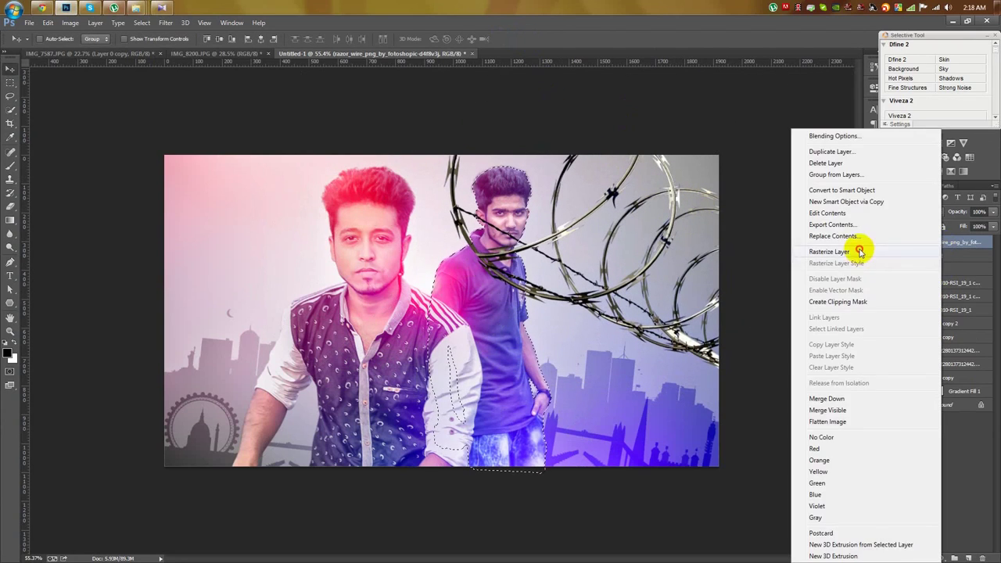
left_click(863, 252)
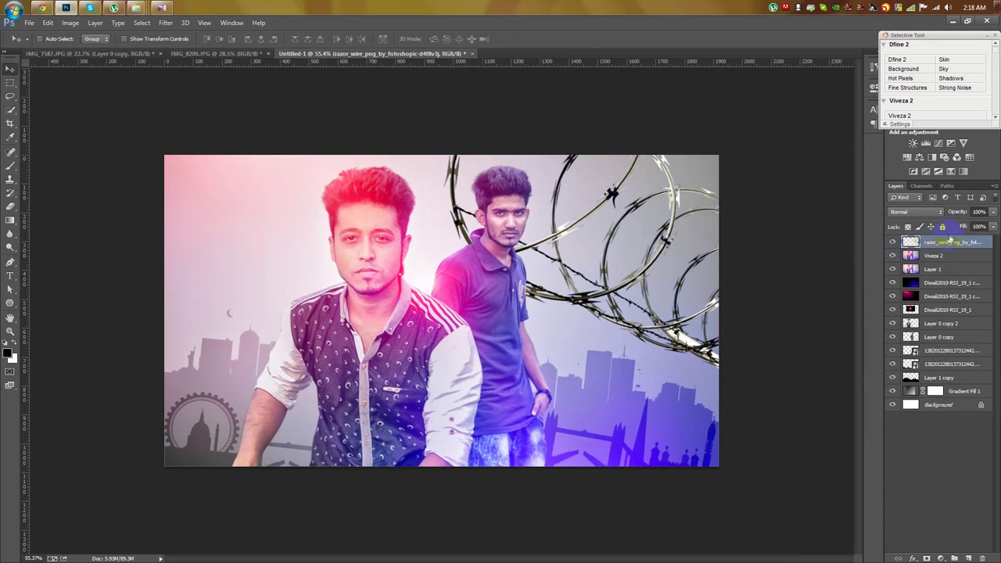
left_click(911, 243, "ctrl")
key("alt+BackSpace")
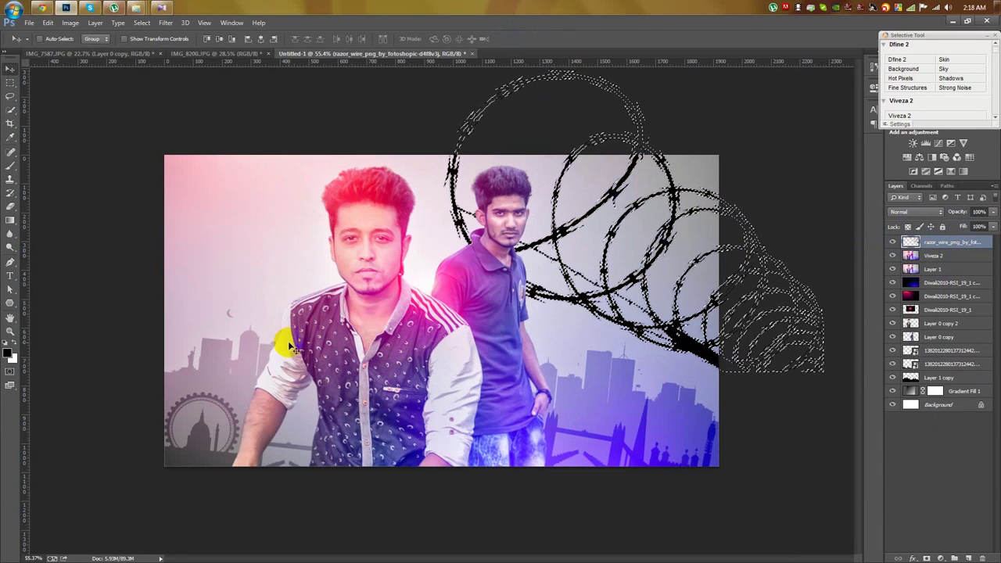
key("ctrl+d")
Set the wire to Soft Light, copy it left, remove it over the left man, and stamp-merge all layers.
left_click(931, 212)
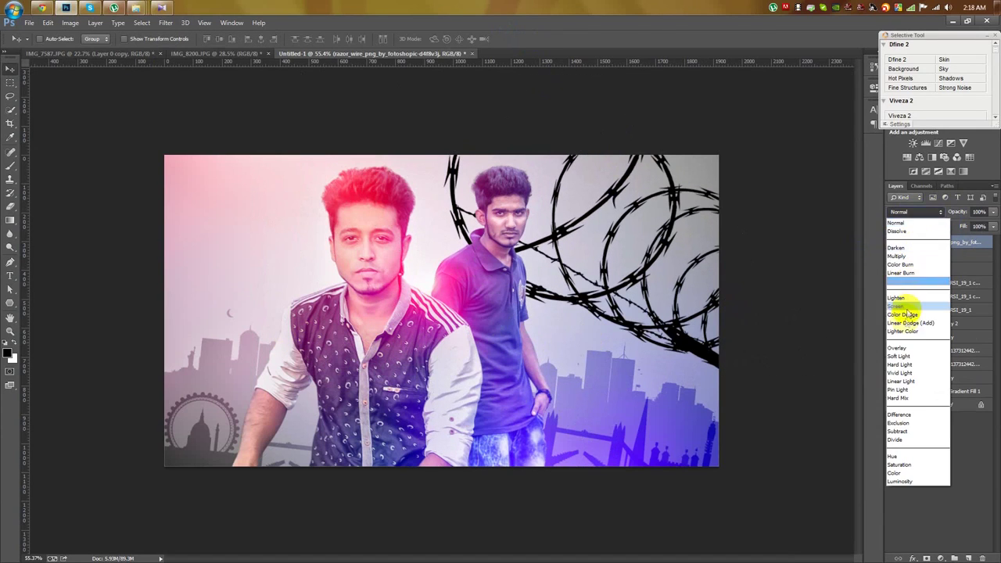
left_click(900, 351)
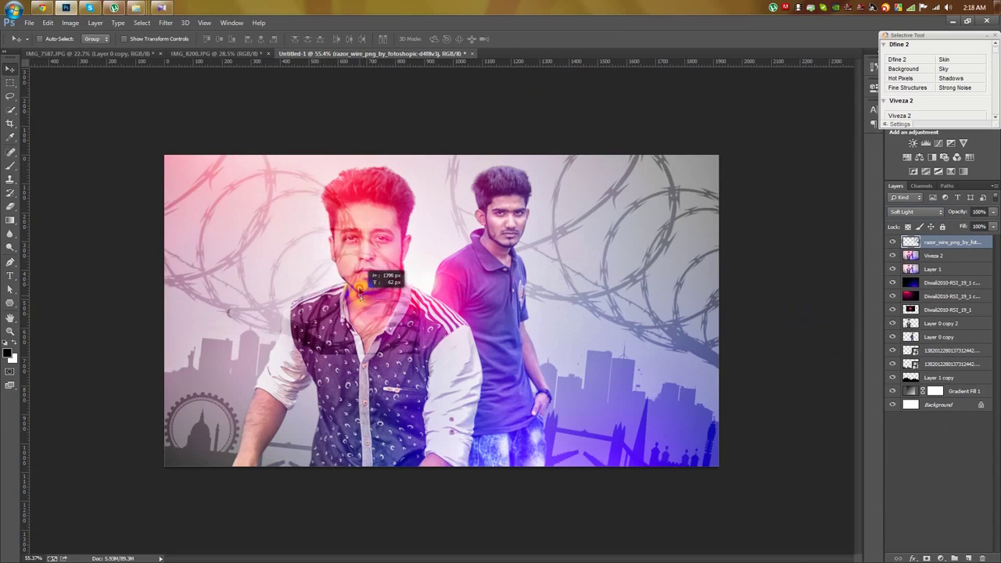
left_click_drag(519, 281, 352, 282)
left_click(912, 336, "ctrl")
key("Delete")
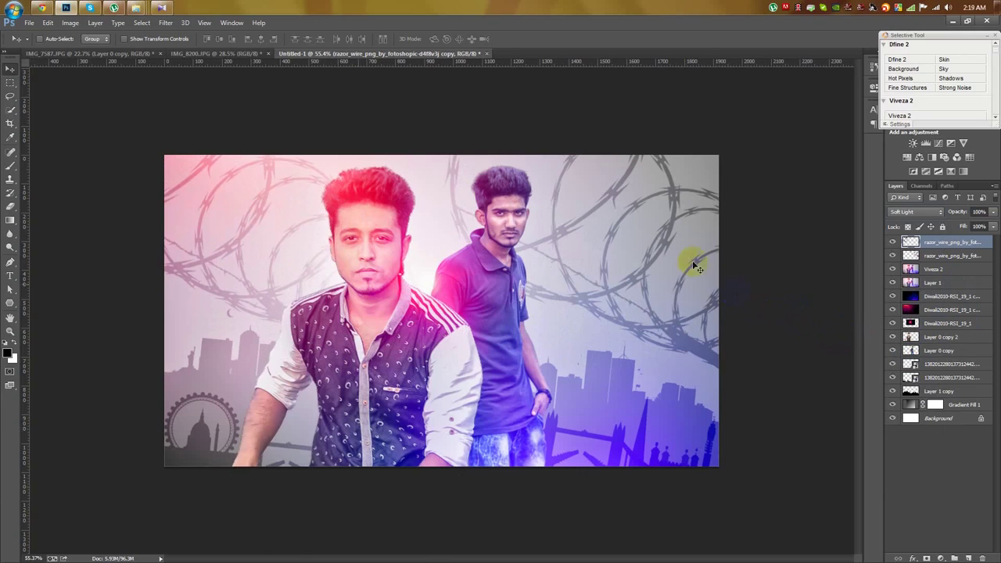
left_click(923, 248)
key("ctrl+alt+shift+e")
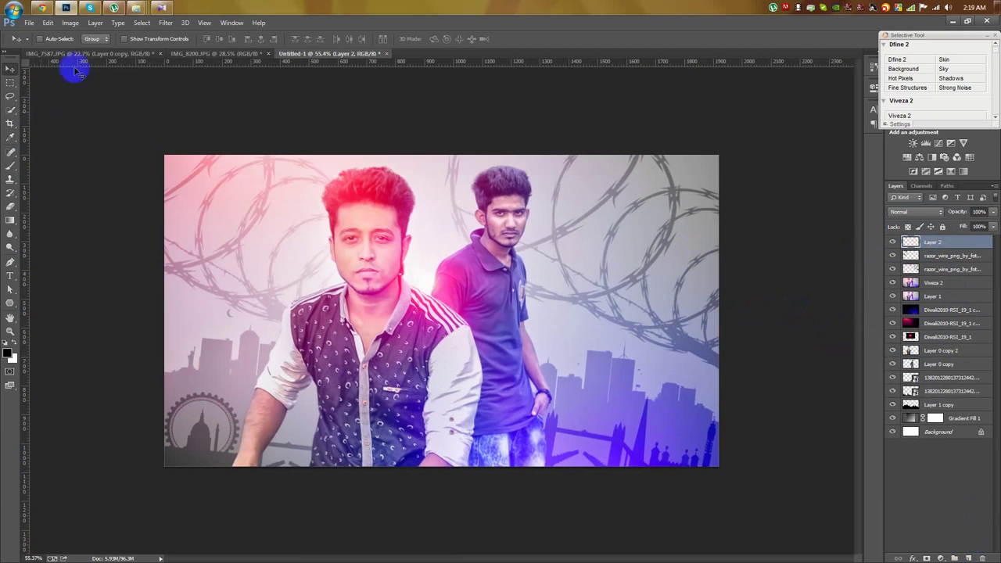
Apply Image onto the merged layer itself in Multiply mode.
left_click(70, 22)
left_click(97, 174)
key("Return")
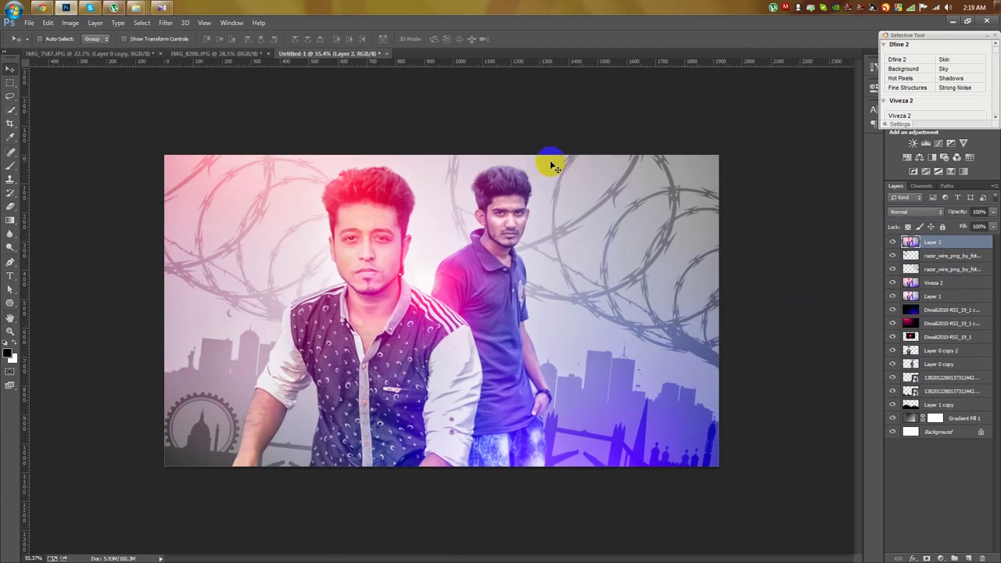
Apply Camera Raw with Temperature +3, Highlights +38, Shadows −30 and more Clarity, then add a new layer.
left_click(165, 23)
left_click(204, 86)
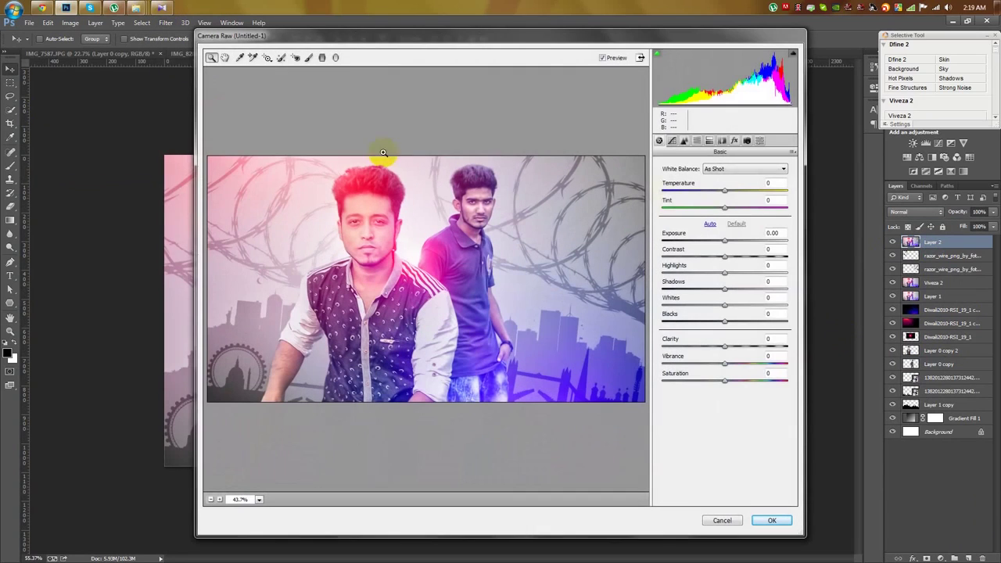
mouse_move(735, 193)
left_mouse_down()
mouse_move(711, 187)
mouse_move(728, 188)
left_mouse_up()
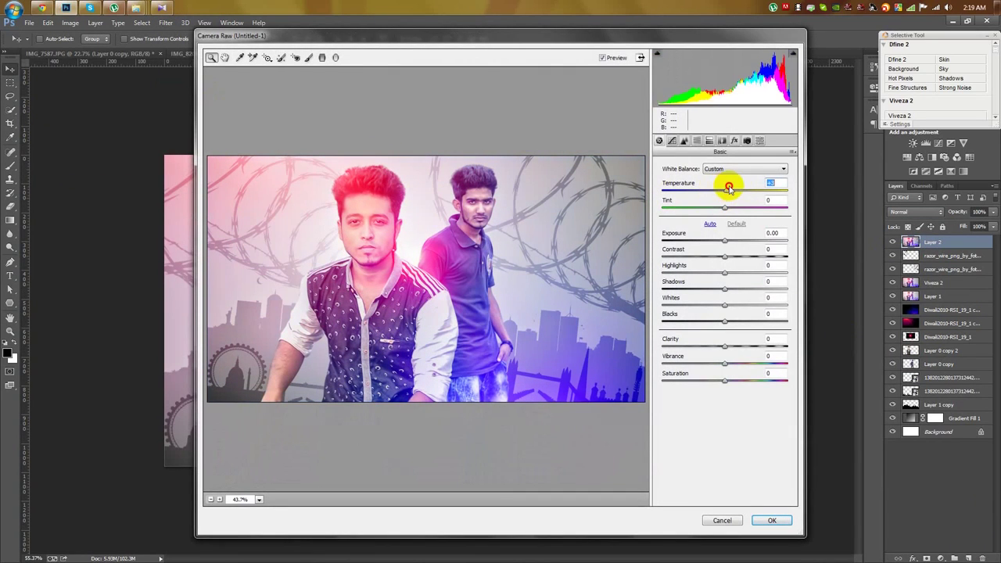
mouse_move(730, 291)
left_mouse_down()
mouse_move(677, 291)
mouse_move(745, 297)
mouse_move(706, 298)
mouse_move(679, 271)
mouse_move(748, 276)
left_mouse_up()
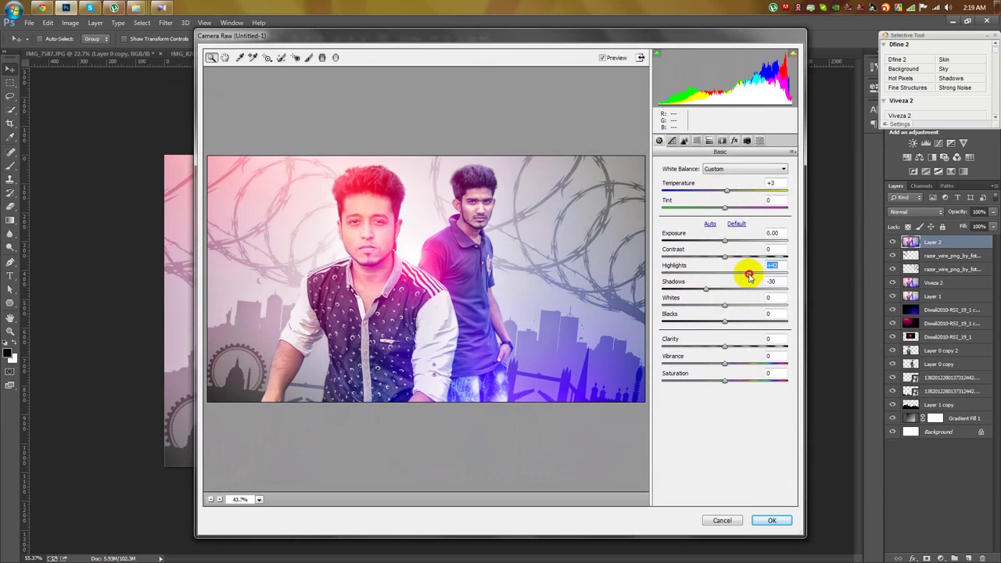
left_click_drag(725, 349, 757, 352)
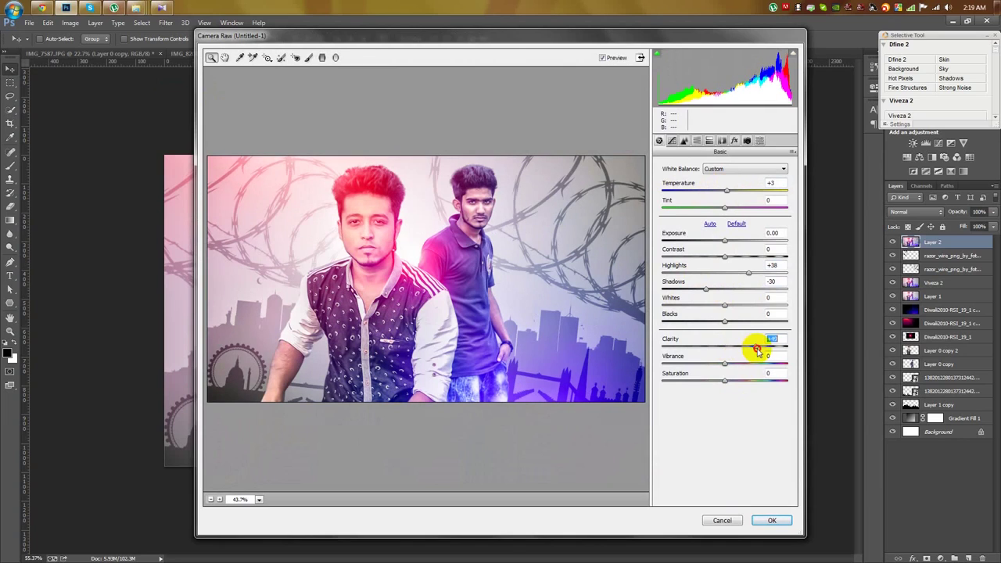
left_click(771, 521)
left_click(968, 558)
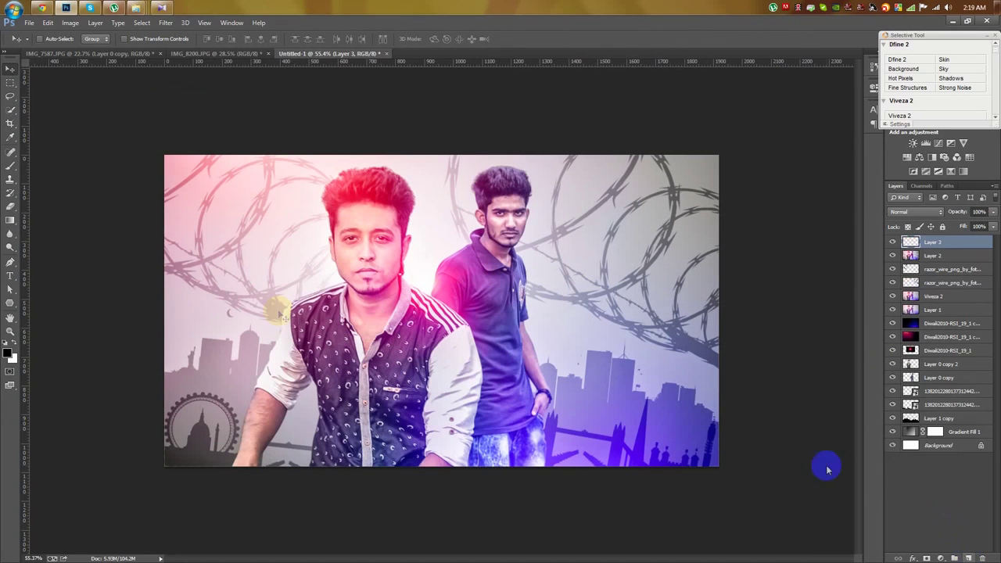
Draw a short black gradient up from the bottom edge on the new layer.
left_click(19, 222)
mouse_move(442, 484)
left_mouse_down()
mouse_move(460, 501)
mouse_move(440, 402)
left_mouse_up()
key("ctrl+z")
key("ctrl+z")
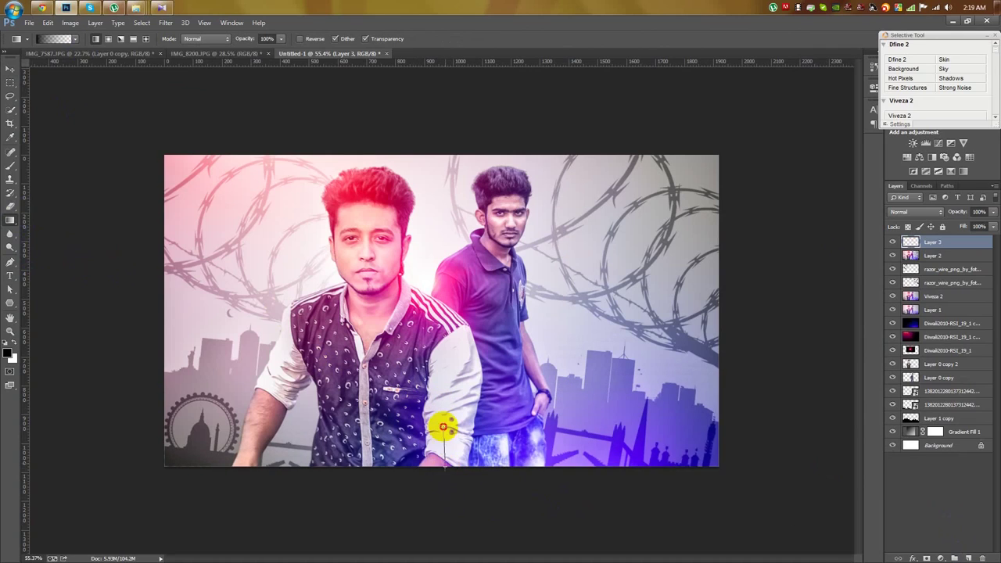
left_click_drag(459, 481, 443, 427)
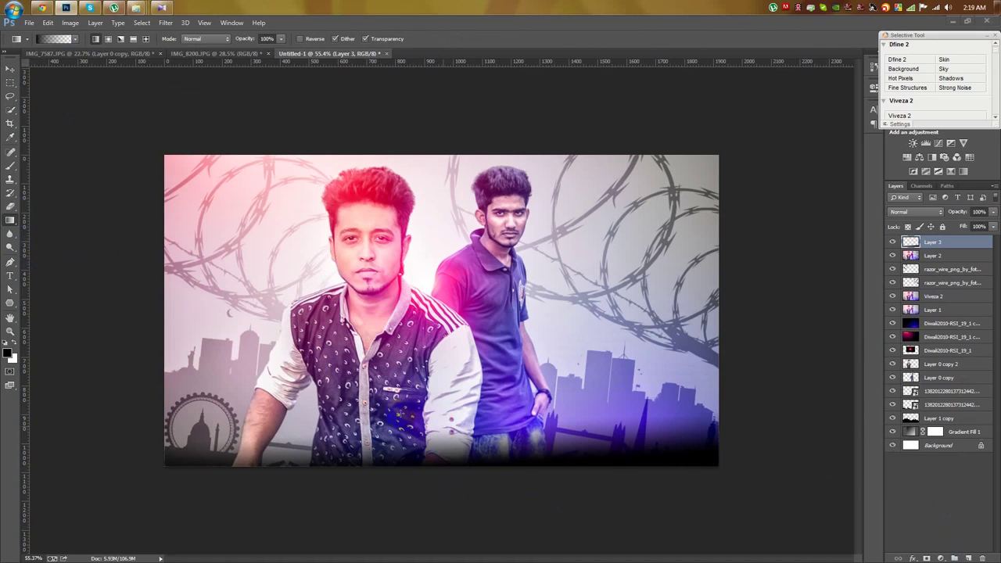
Stretch and slightly tilt the gradient, then set its layer to Soft Light.
key("ctrl+t")
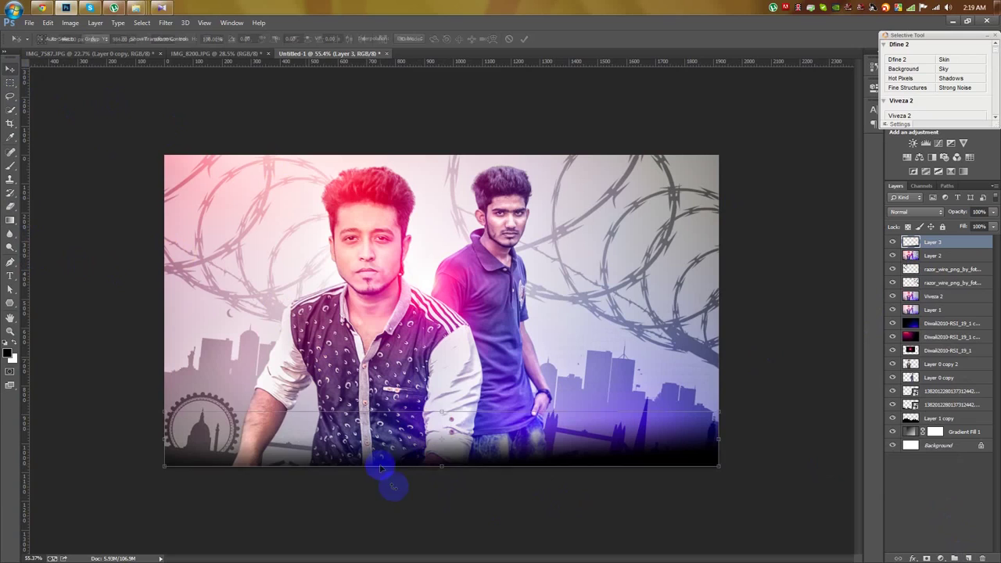
left_click_drag(442, 411, 442, 294)
mouse_move(720, 470)
left_mouse_down()
mouse_move(787, 518)
mouse_move(665, 454)
left_mouse_up()
key("Return")
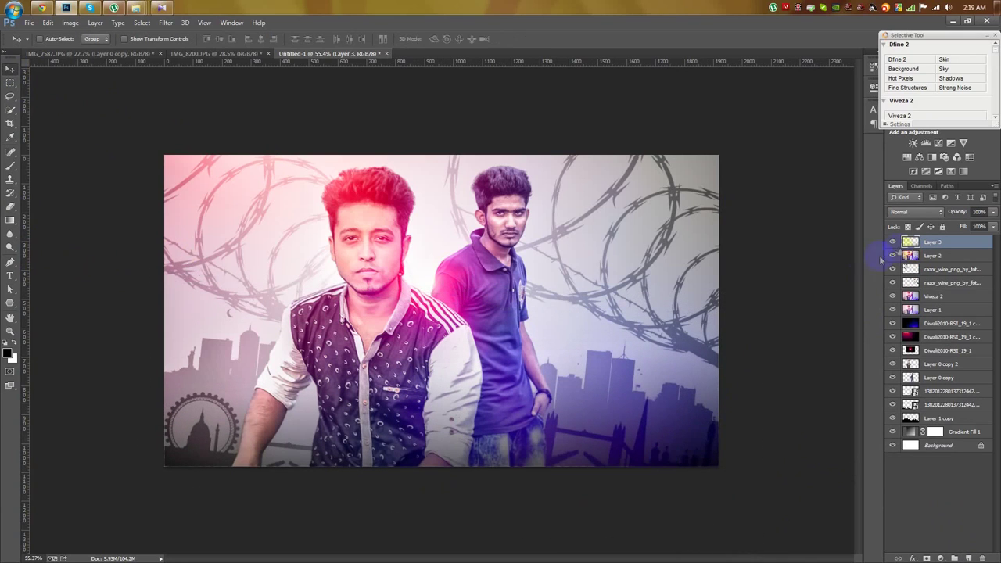
left_click(939, 209)
left_click(907, 337)
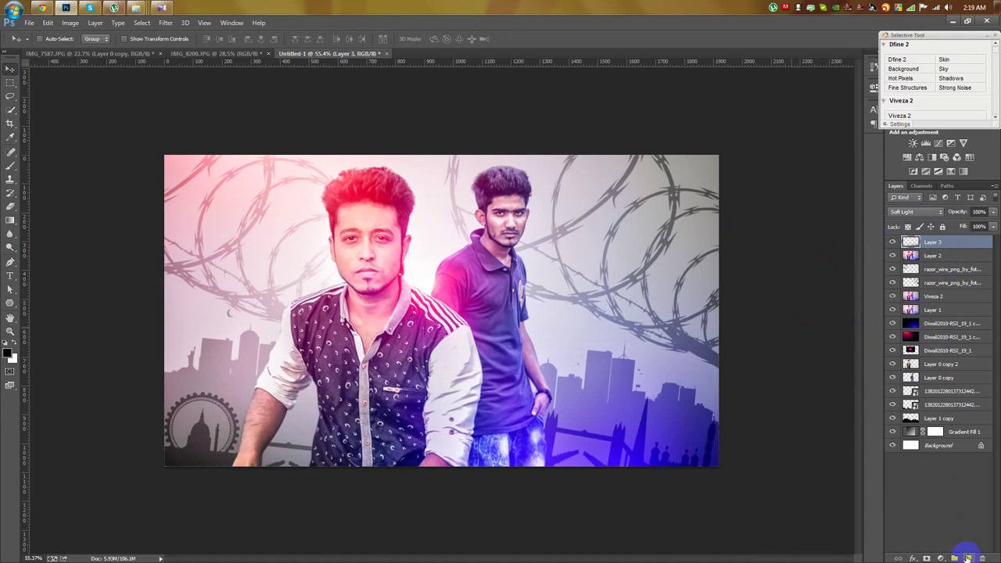
left_click(166, 22)
mouse_move(183, 252)
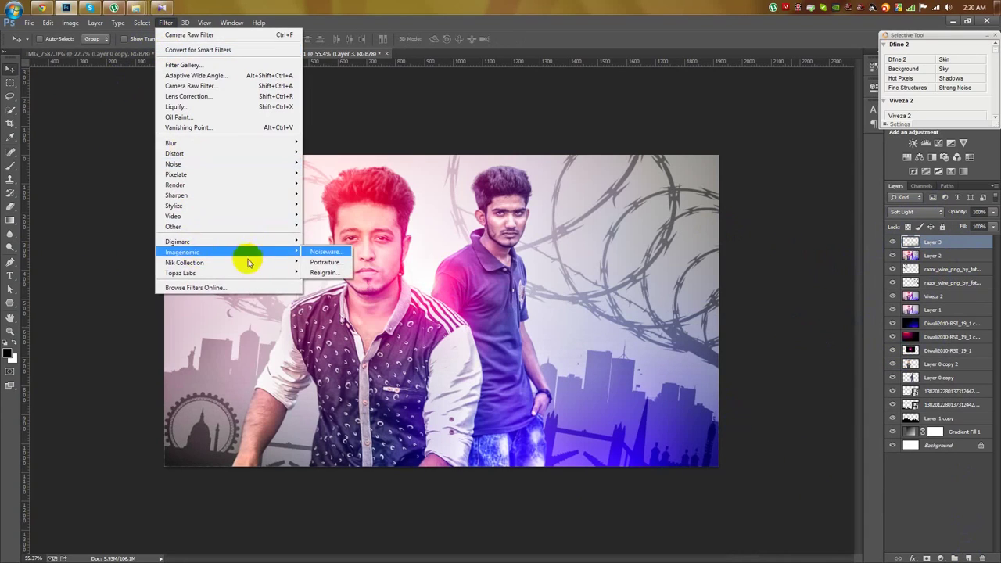
Merge all visible layers into a new layer and load it into Color Efex Pro 4.
left_click(325, 262)
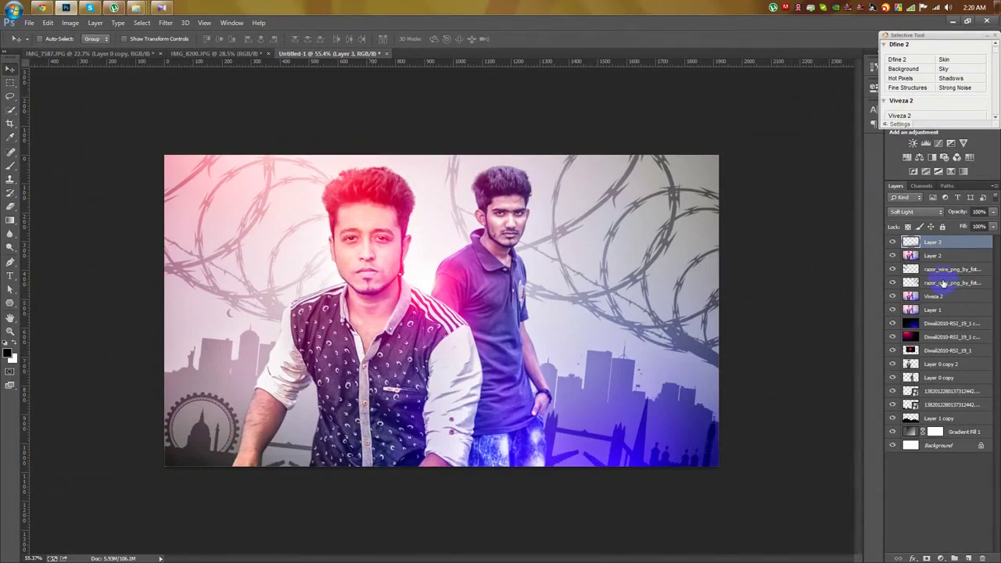
key("ctrl+alt+shift+e")
left_click(166, 22)
mouse_move(185, 262)
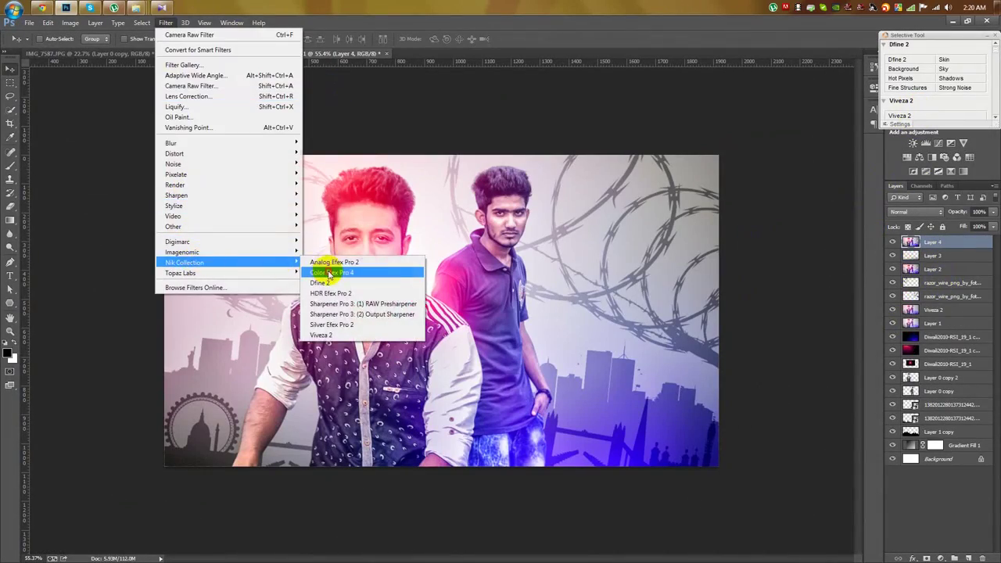
left_click(329, 273)
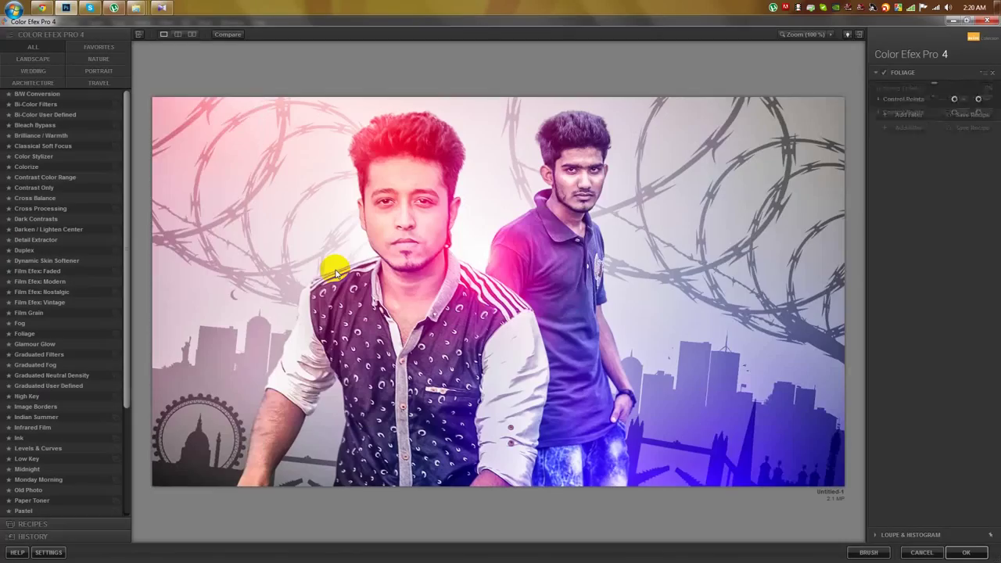
Preview several Color Efex looks, then apply Cross Processing and return to Photoshop.
left_click(43, 105)
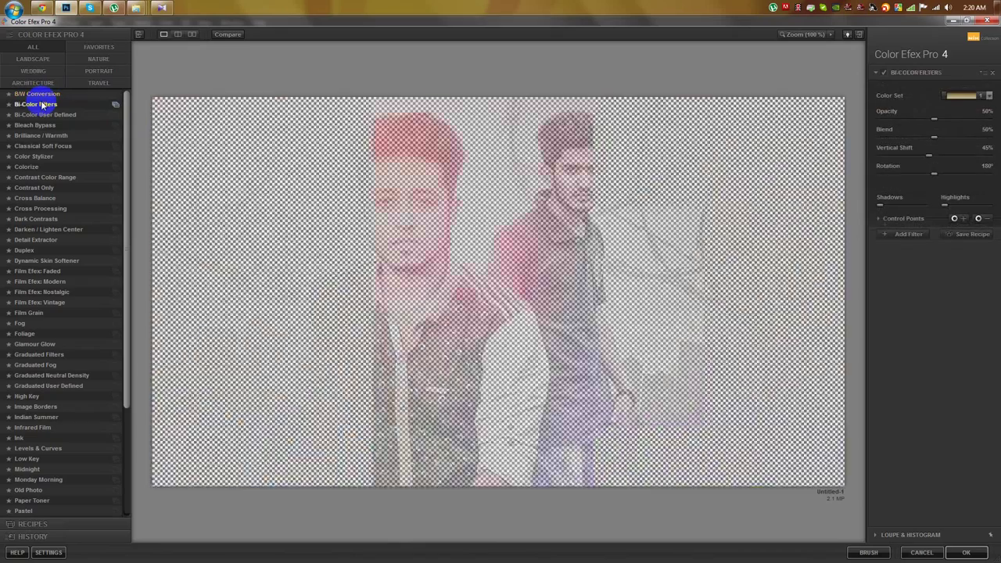
left_click(45, 126)
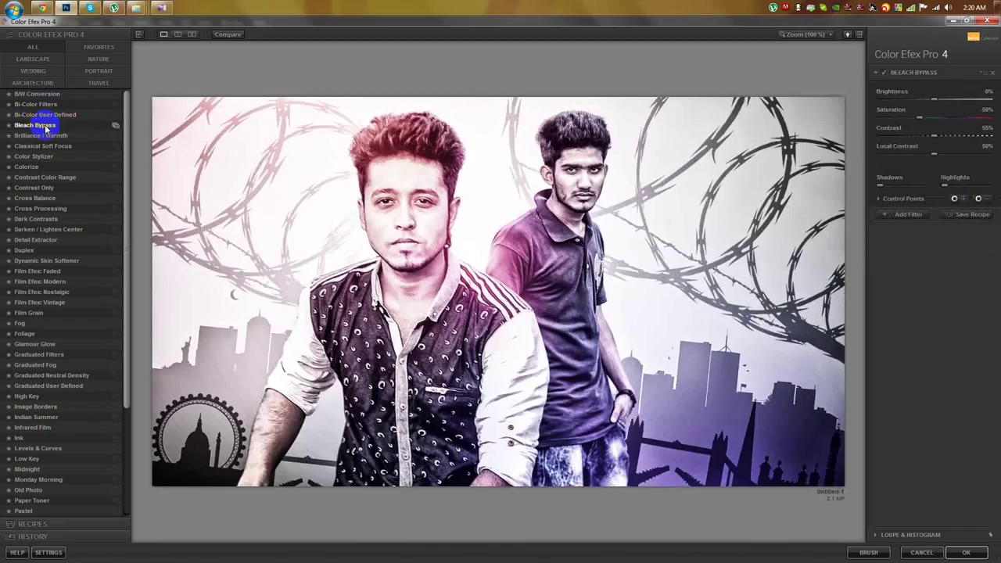
left_click(45, 140)
left_click(30, 166)
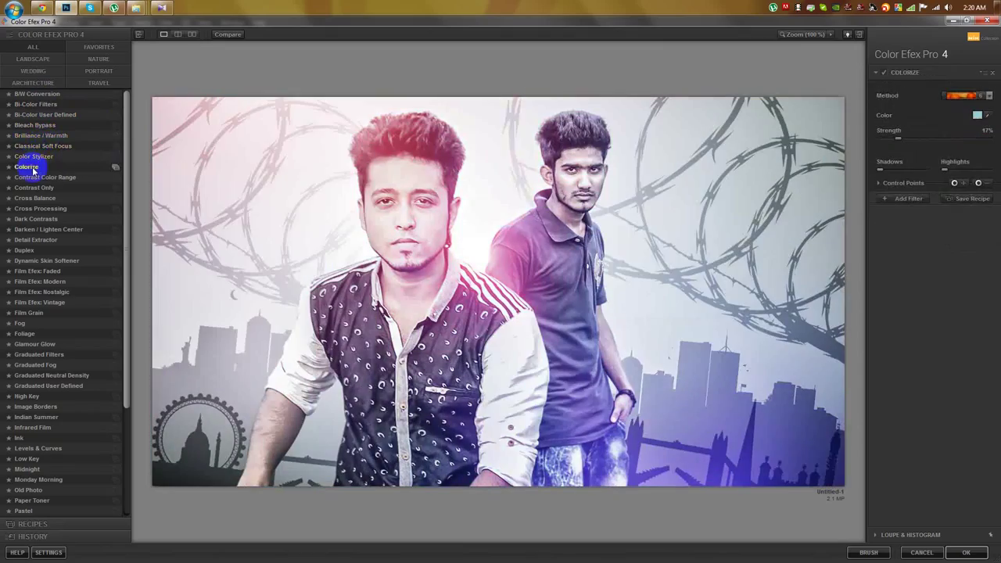
left_click(30, 177)
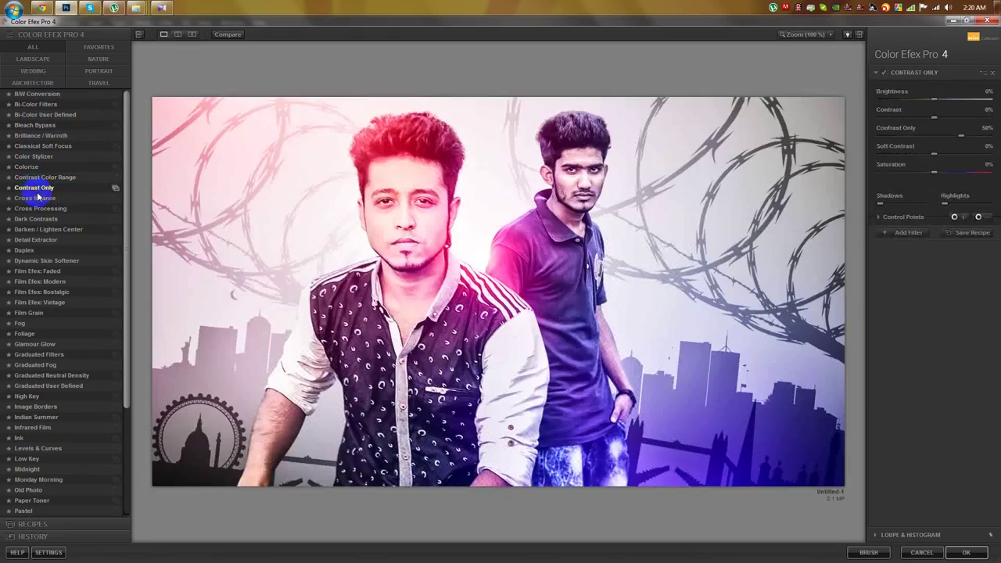
left_click(36, 198)
left_click(43, 208)
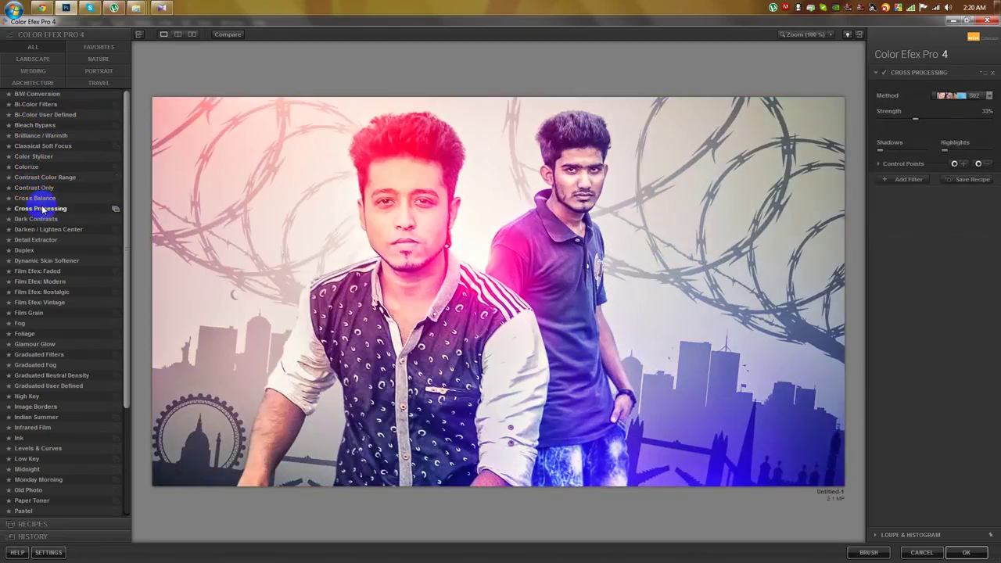
left_click(967, 553)
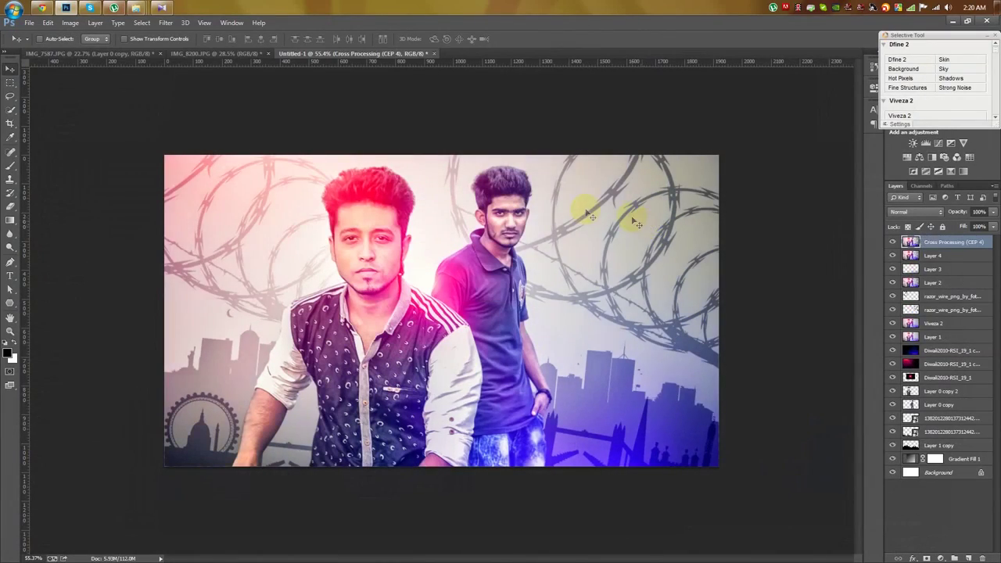
scroll(352, 188, "up", 5)
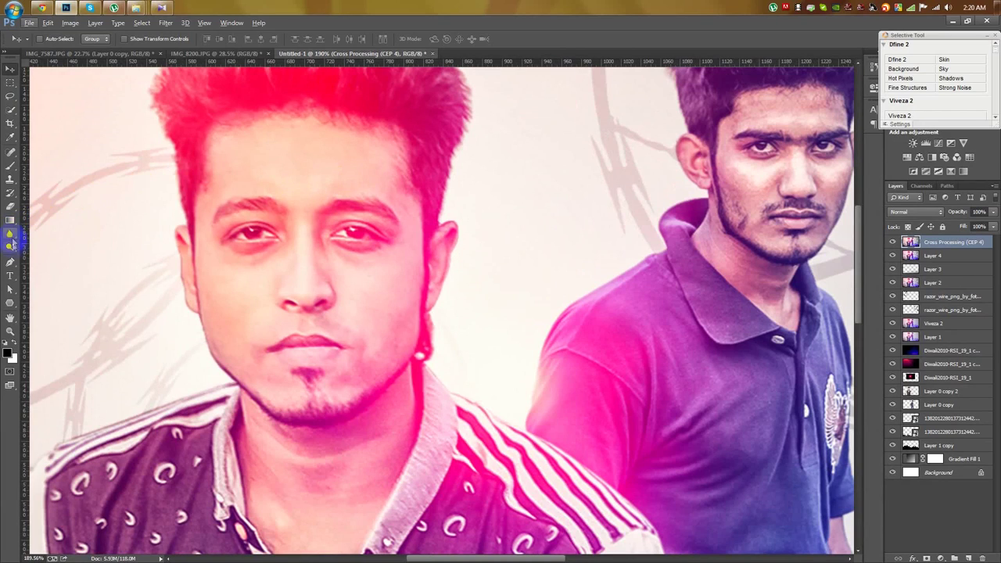
right_click(11, 234)
left_click(51, 253)
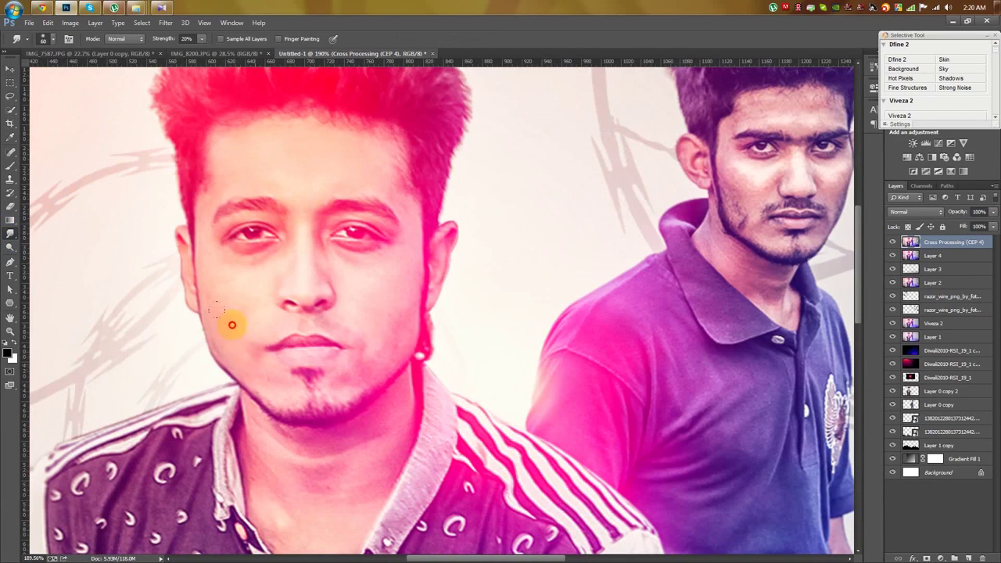
scroll(481, 289, "down", 4)
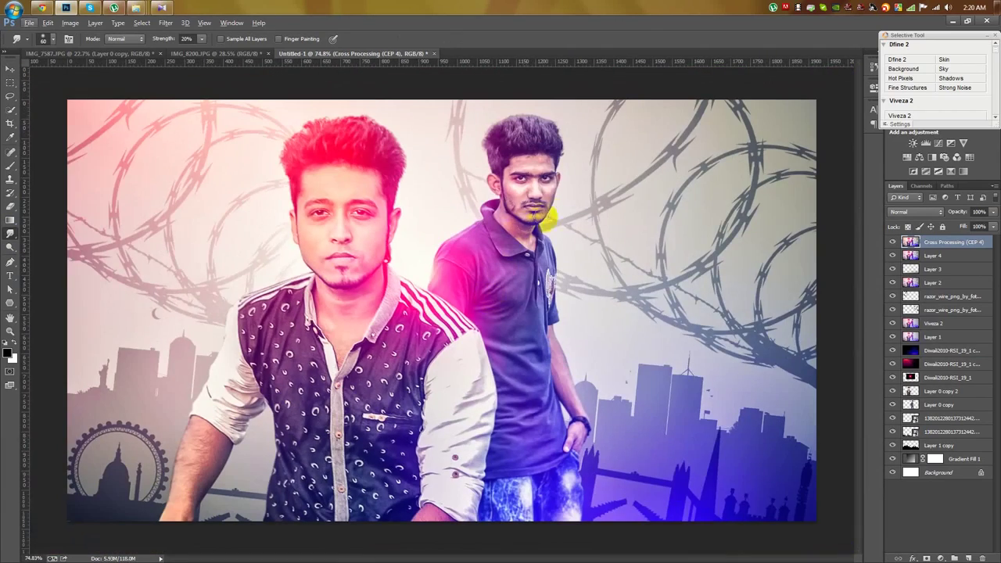
scroll(547, 216, "down", 2)
left_click(10, 69)
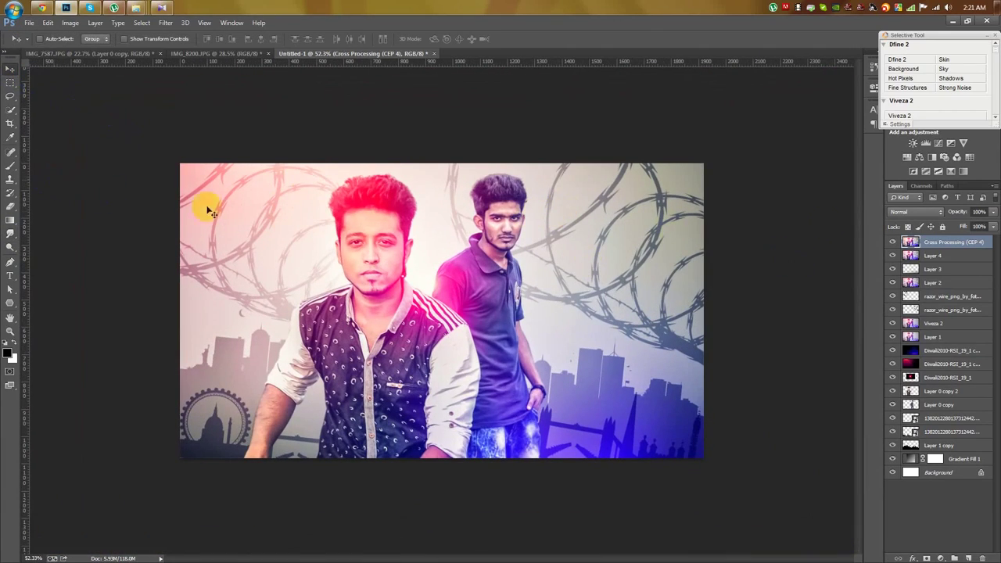
left_click(910, 257)
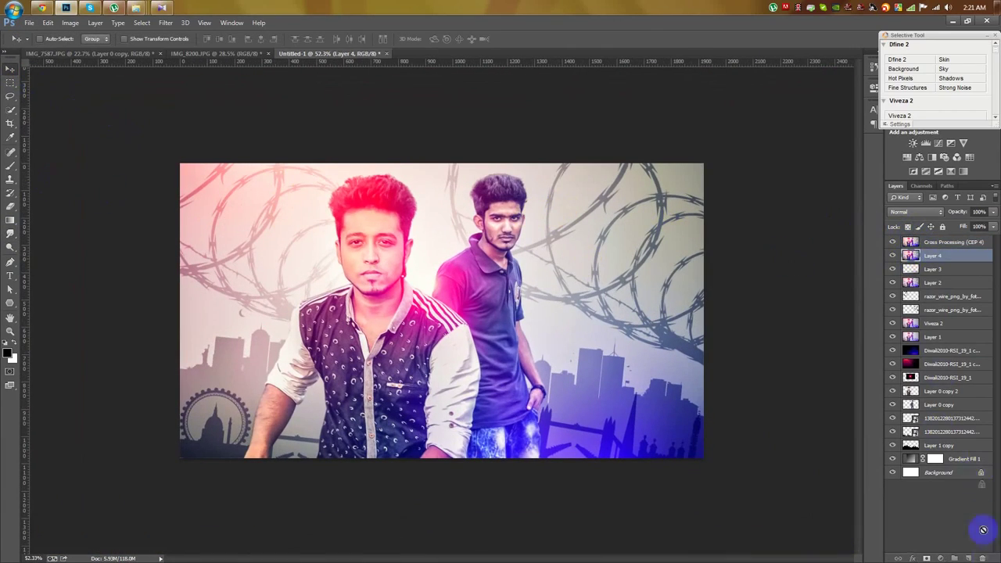
Delete the Background, group the lower layers into Group 1, and duplicate the Cross Processing layer.
left_click_drag(983, 531, 983, 558)
left_click(983, 558)
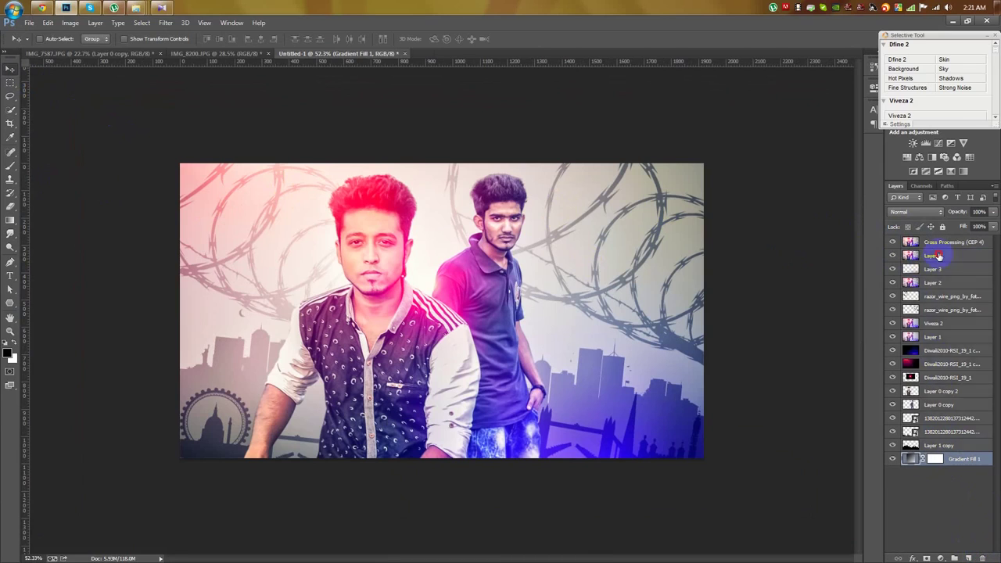
left_click(939, 256, "shift")
key("ctrl+g")
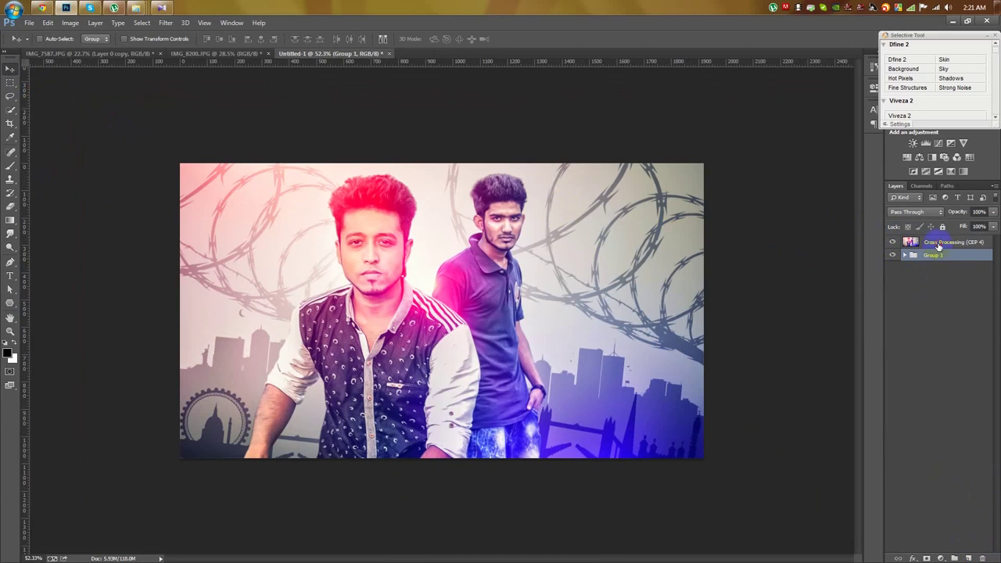
left_click(938, 244)
left_click_drag(932, 245, 830, 250)
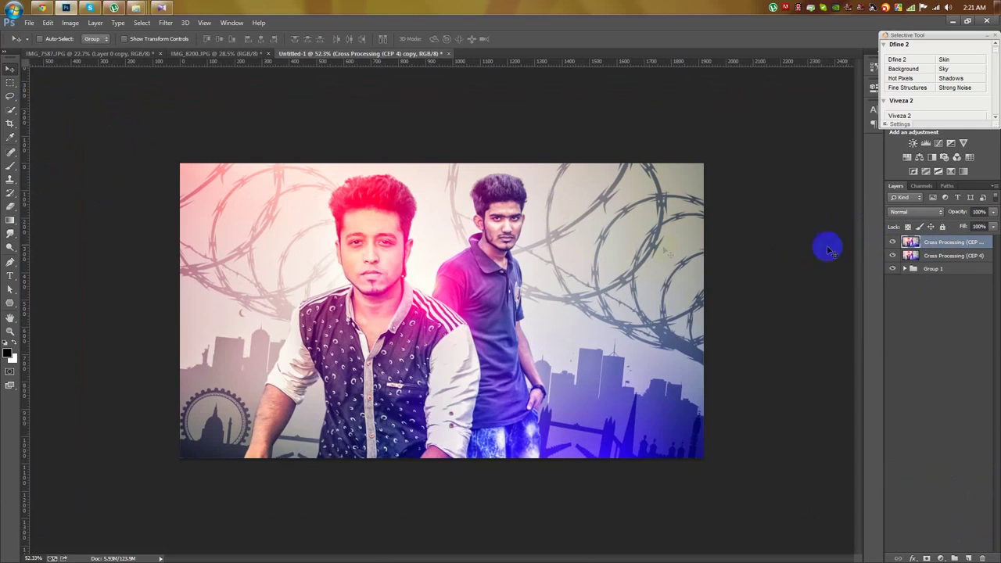
Select thin slanted strips across the bottom of the image with the Polygonal Lasso.
right_click(9, 98)
left_click(47, 104)
left_click(165, 447)
left_click(892, 333)
left_click(751, 332)
left_click(156, 460)
left_click(825, 352)
left_click(75, 471)
left_click(854, 385)
left_click(751, 426)
left_click(58, 478)
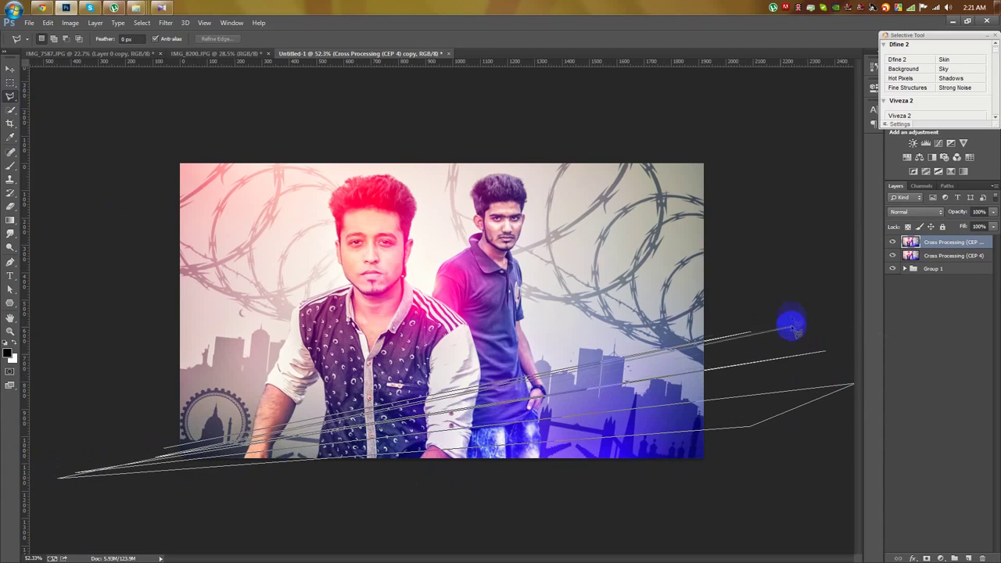
left_click(764, 447)
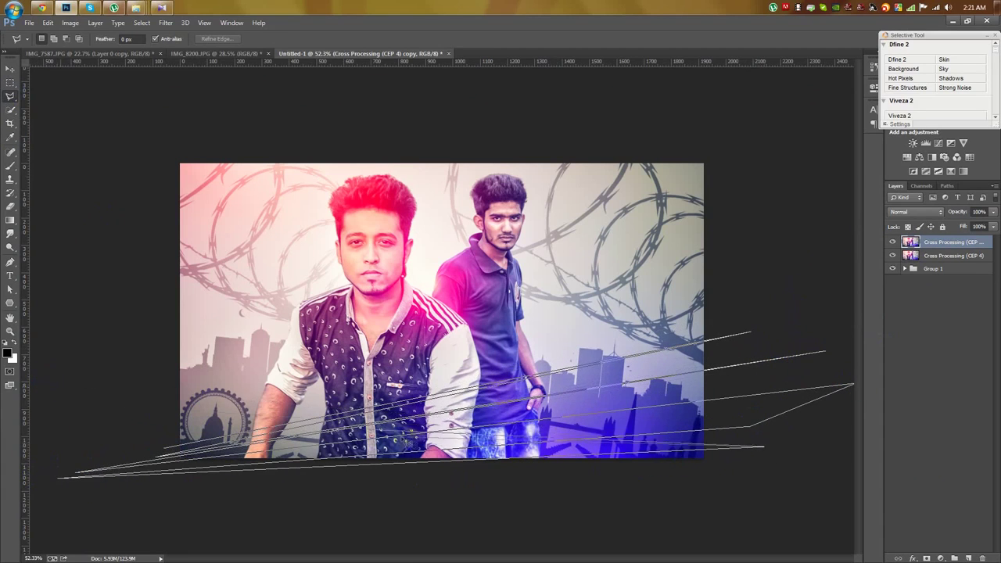
left_click(369, 460)
left_click(724, 463)
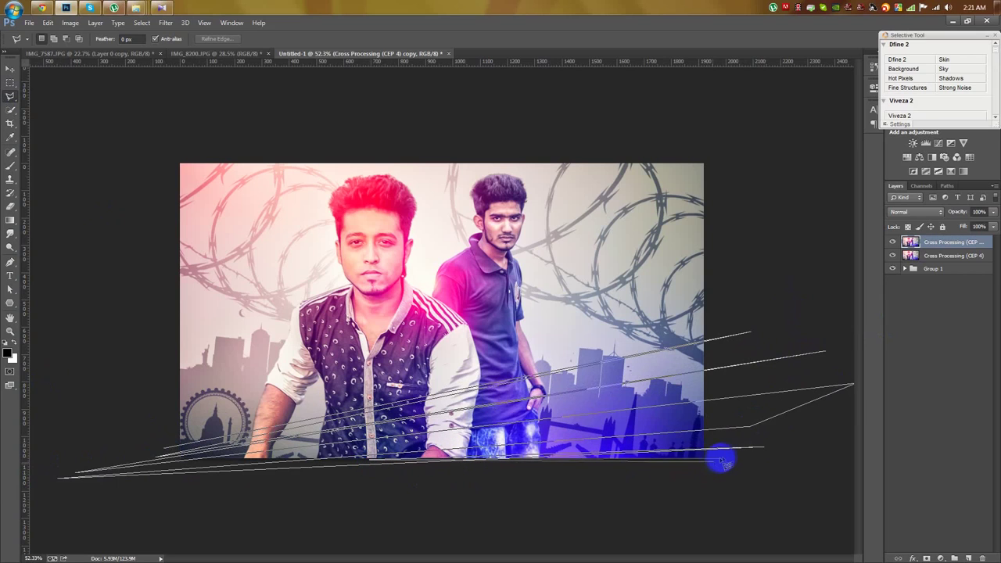
left_click(583, 499)
double_click(161, 447)
Shift and stretch the selected strips sideways for a glitch offset, then deselect.
key("v")
left_click_drag(661, 419, 672, 424)
key("ctrl+t")
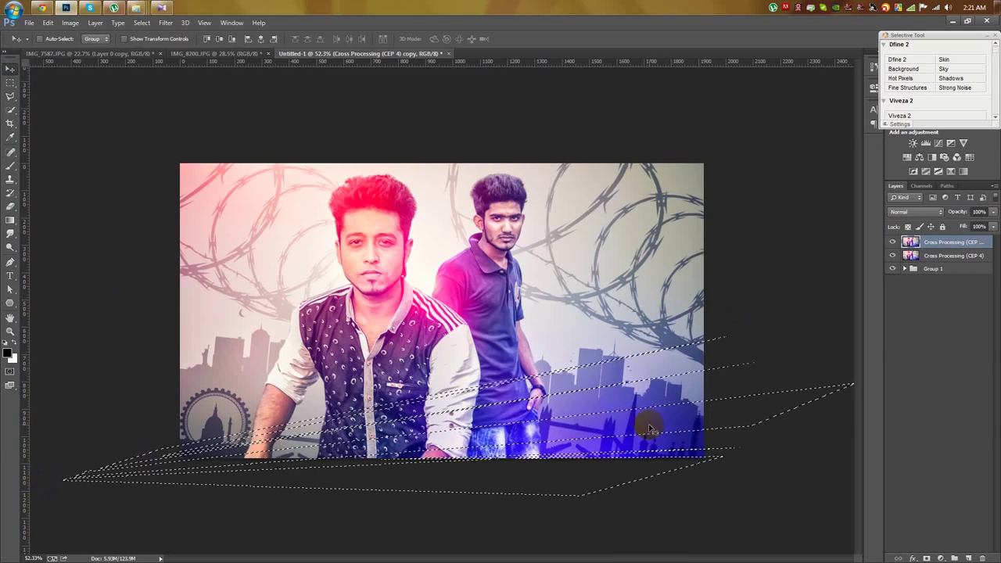
left_click_drag(63, 340, 38, 326)
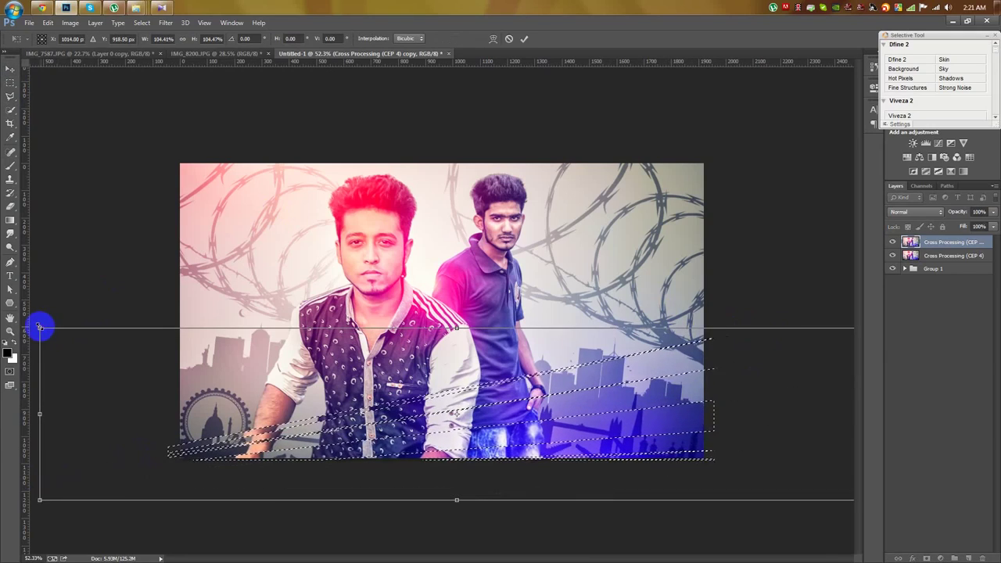
key("Return")
key("ctrl+d")
scroll(237, 384, "down", 1)
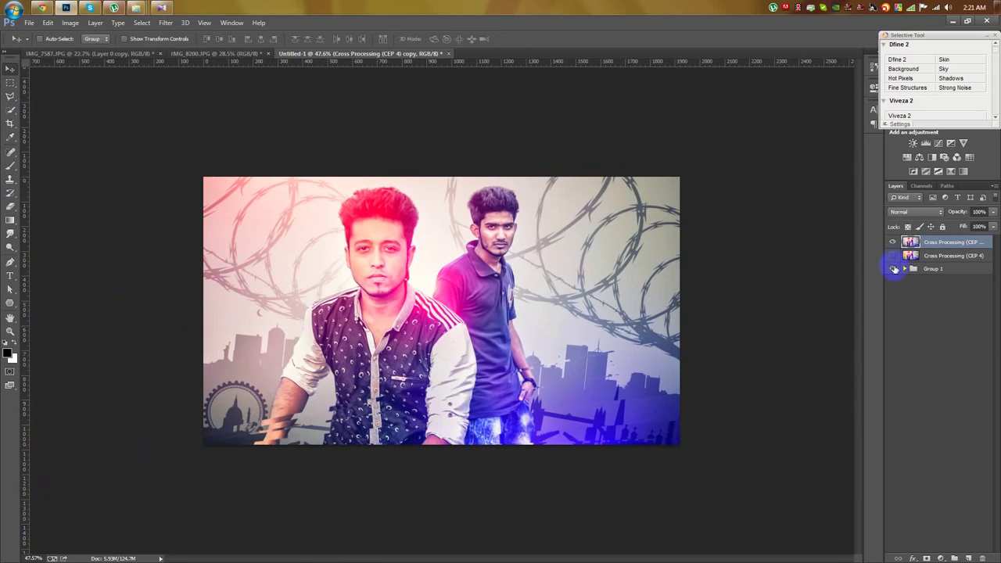
scroll(602, 260, "up", 1)
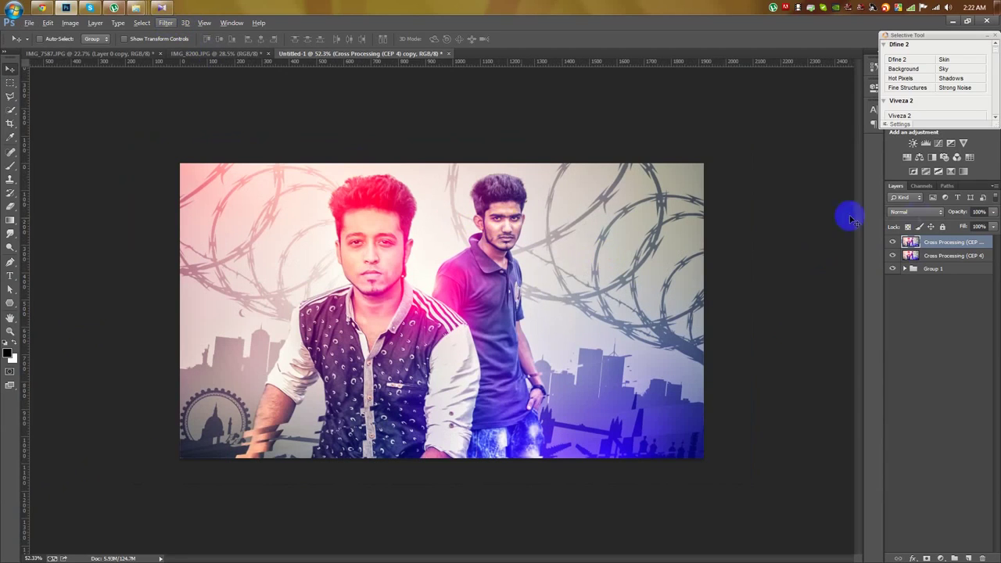
left_click(166, 23)
Merge the two Cross Processing layers into one and open the Camera Raw filter.
left_click(925, 255, "shift")
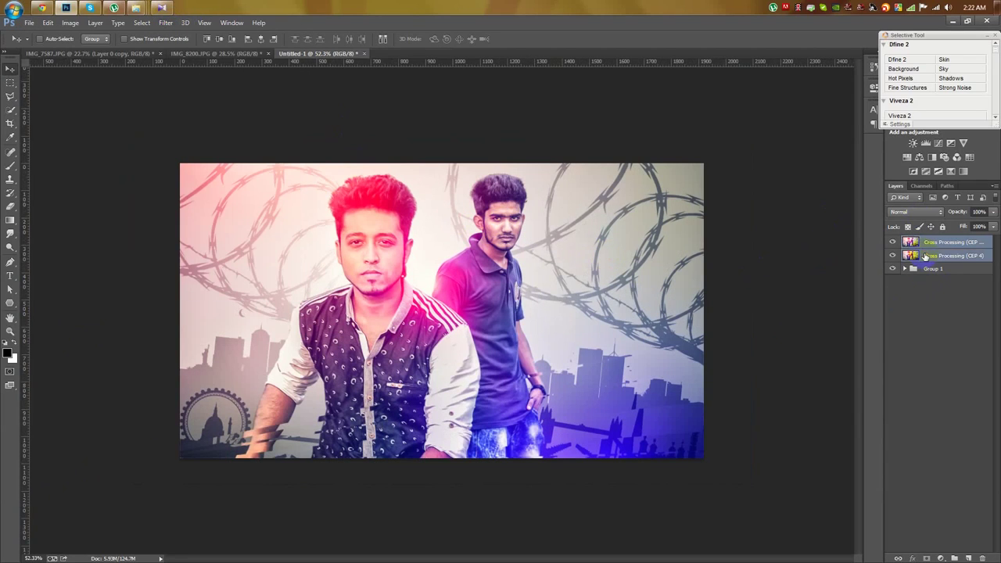
key("ctrl+e")
left_click(166, 23)
left_click(187, 83)
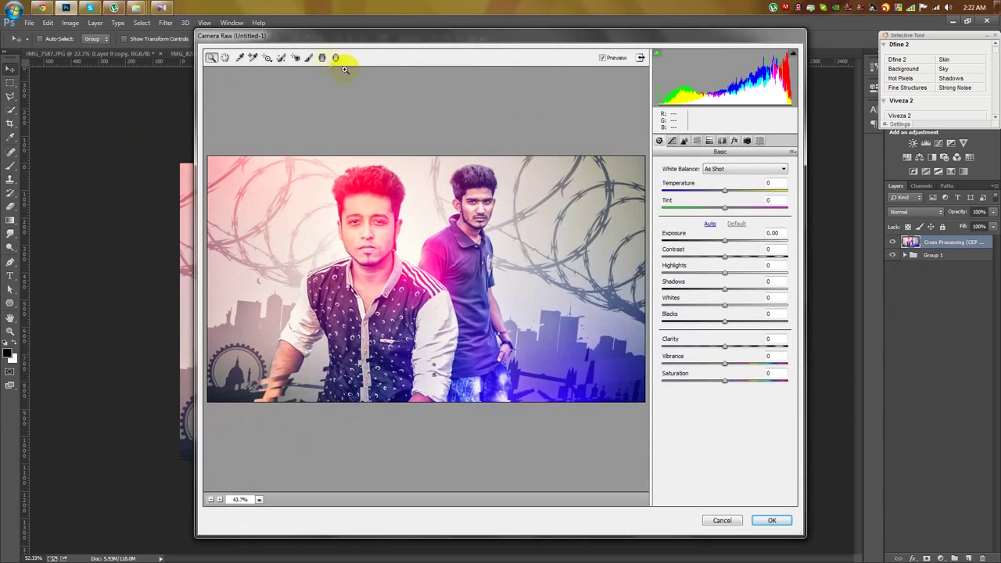
Add a graduated filter over the figures: Highlights −100, Clarity −41, Saturation −30, slightly lower exposure.
left_click(323, 57)
left_click_drag(407, 252, 402, 138)
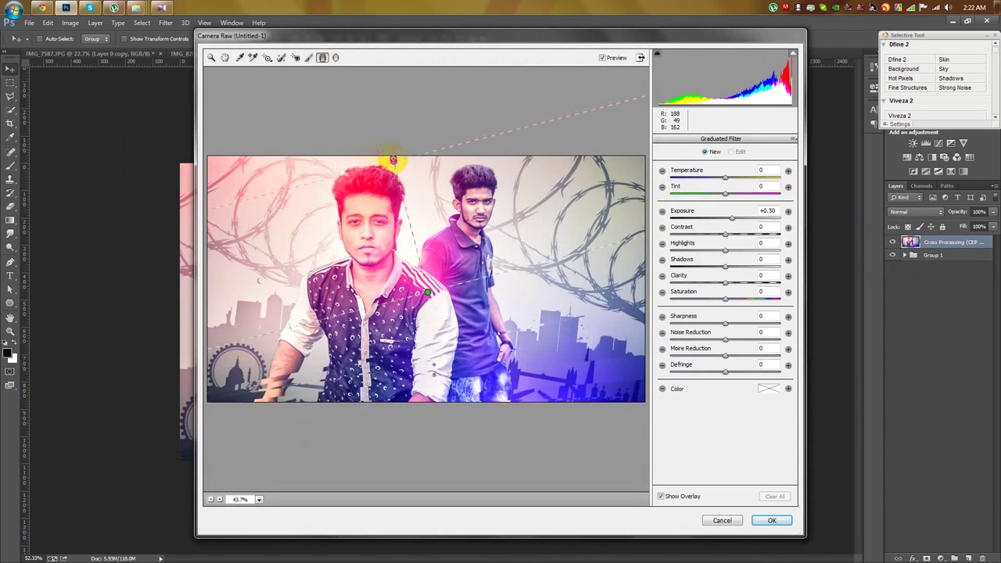
left_click_drag(443, 292, 444, 364)
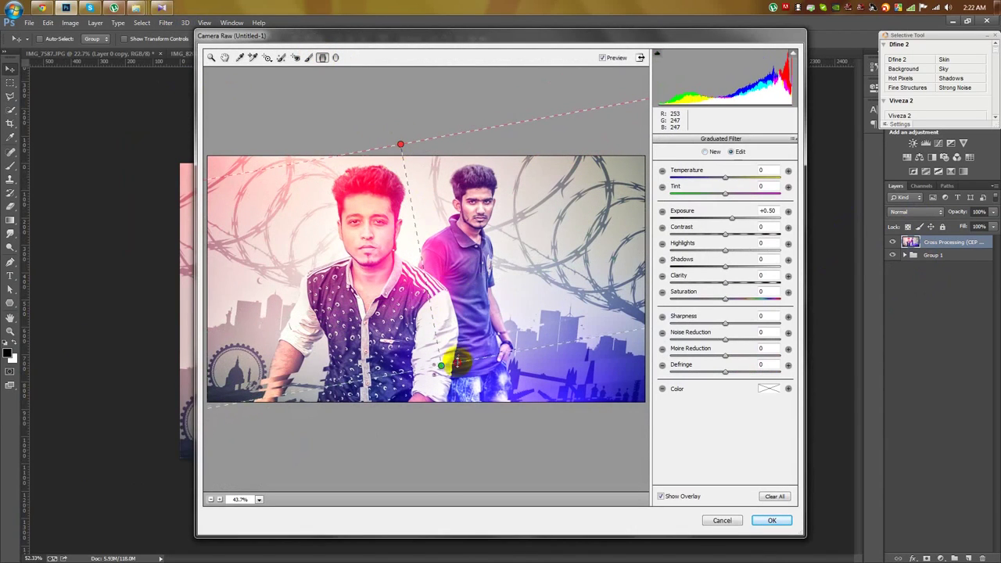
left_click_drag(400, 145, 404, 192)
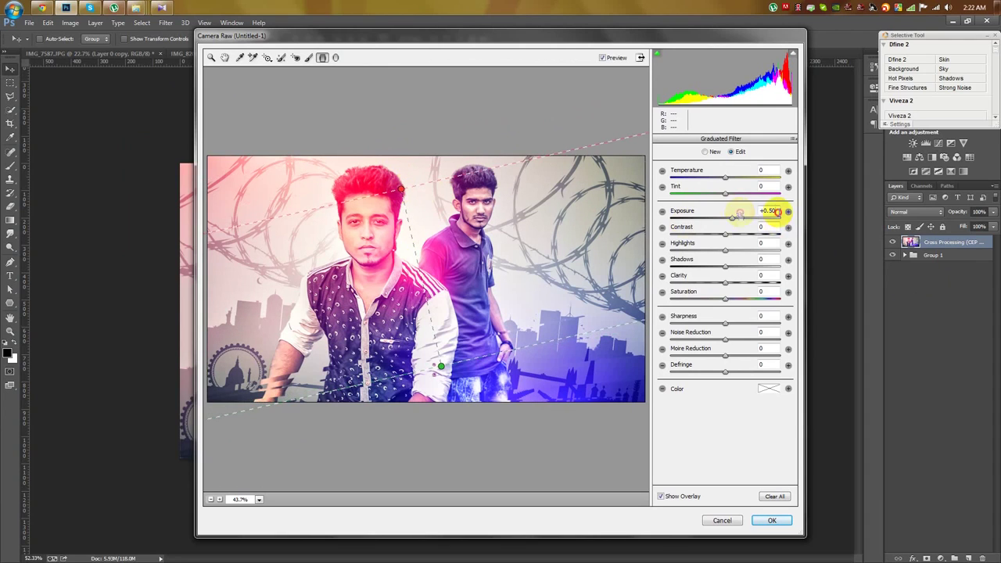
double_click(732, 220)
mouse_move(710, 288)
left_mouse_down()
mouse_move(659, 288)
mouse_move(723, 279)
mouse_move(709, 303)
left_mouse_up()
left_click_drag(726, 251, 670, 252)
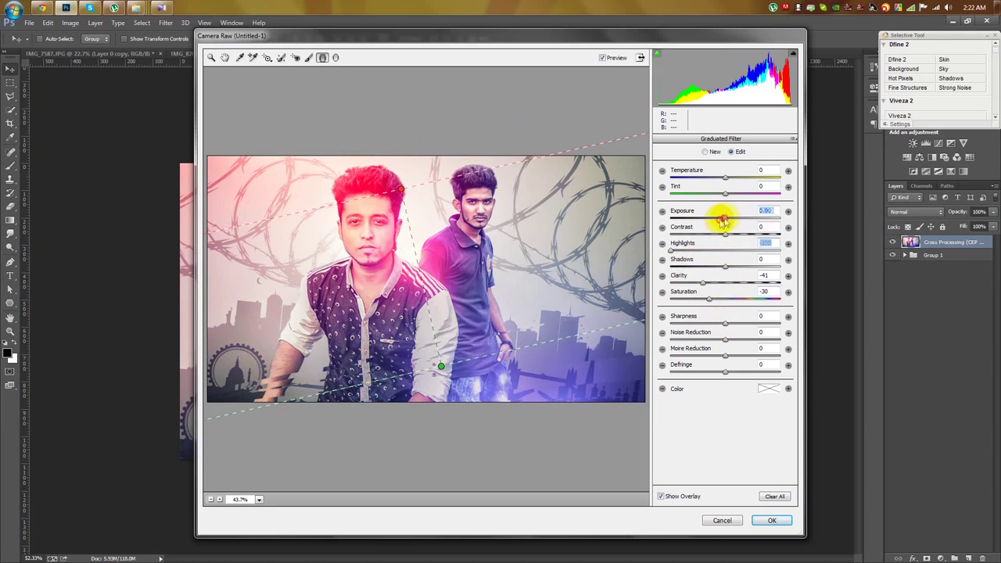
left_click_drag(726, 222, 725, 227)
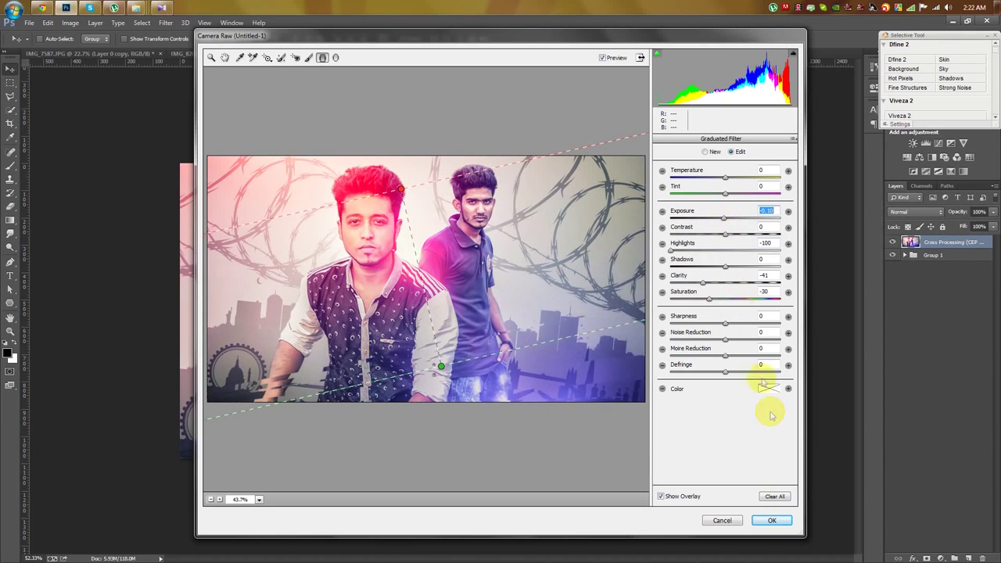
left_click(771, 520)
scroll(496, 318, "up", 1)
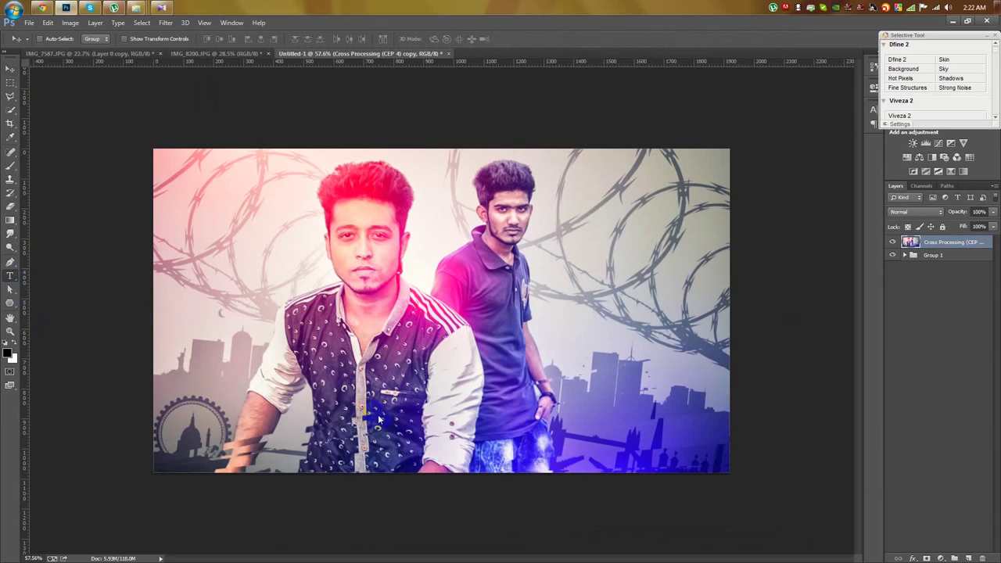
Create the title text layer at 121 pt with letter tracking 0.
key("t")
left_click(414, 430)
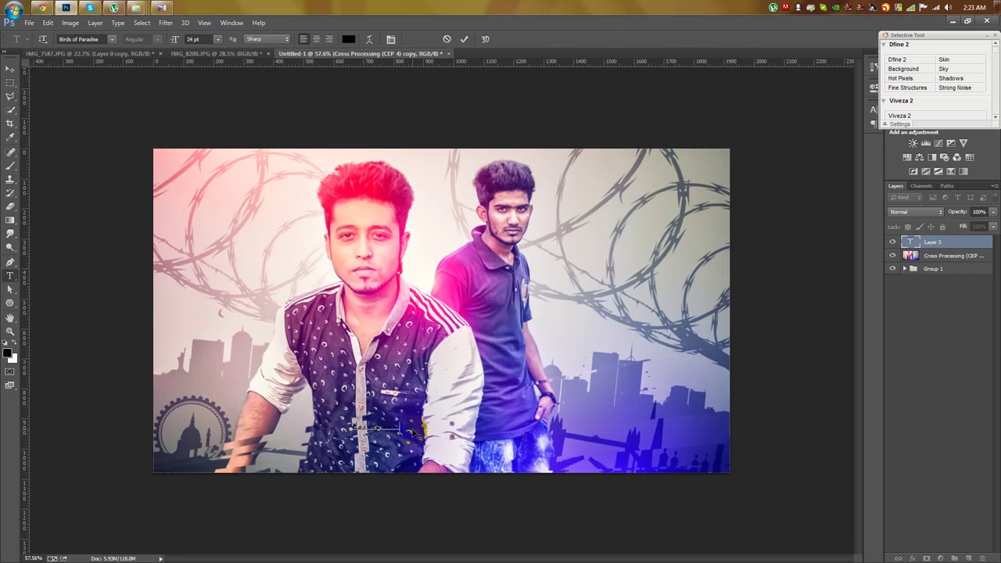
left_click_drag(178, 41, 410, 408)
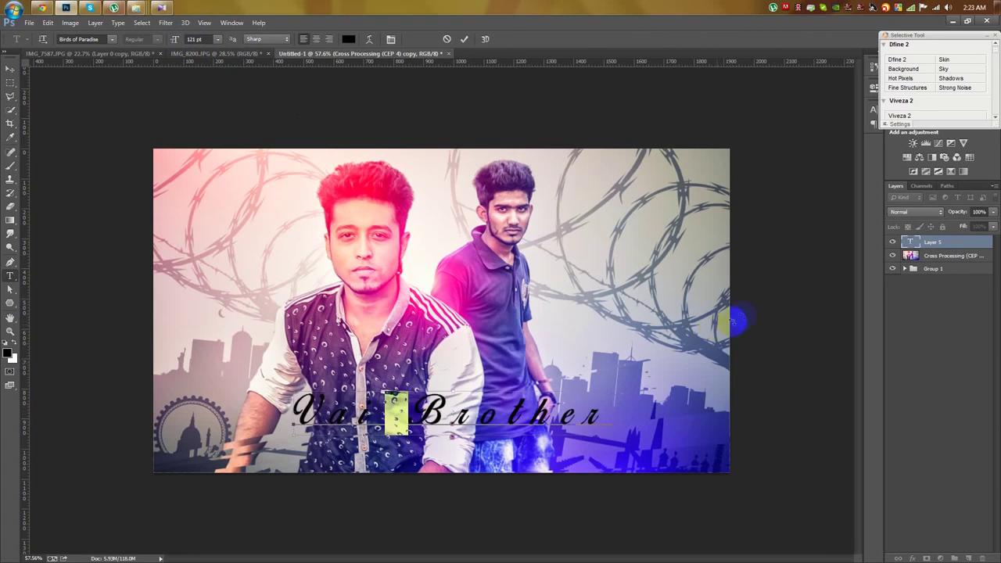
left_click(874, 110)
left_click(853, 143)
left_click(838, 223)
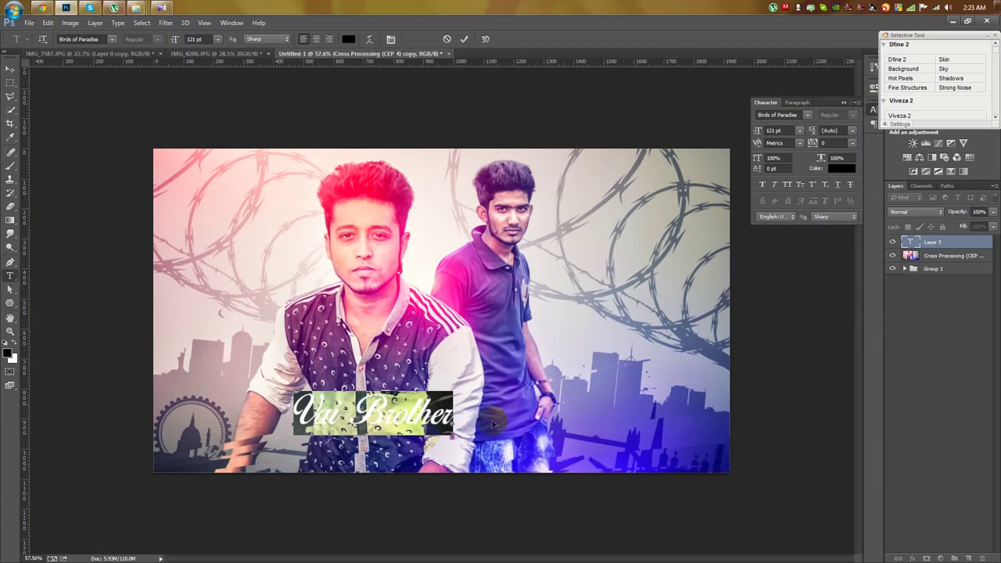
Set the first word of the title in Century Schoolbook Bold.
left_click_drag(356, 420, 231, 138)
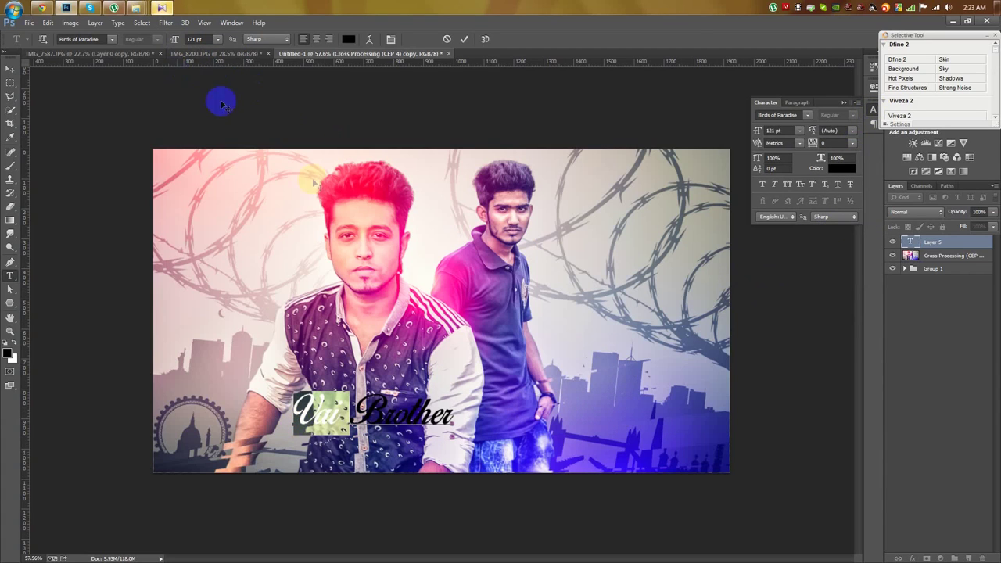
left_click(112, 39)
scroll(281, 282, "down", 5)
scroll(262, 235, "down", 5)
scroll(251, 264, "down", 5)
scroll(226, 212, "down", 10)
scroll(284, 277, "down", 6)
scroll(269, 336, "down", 6)
scroll(273, 242, "down", 6)
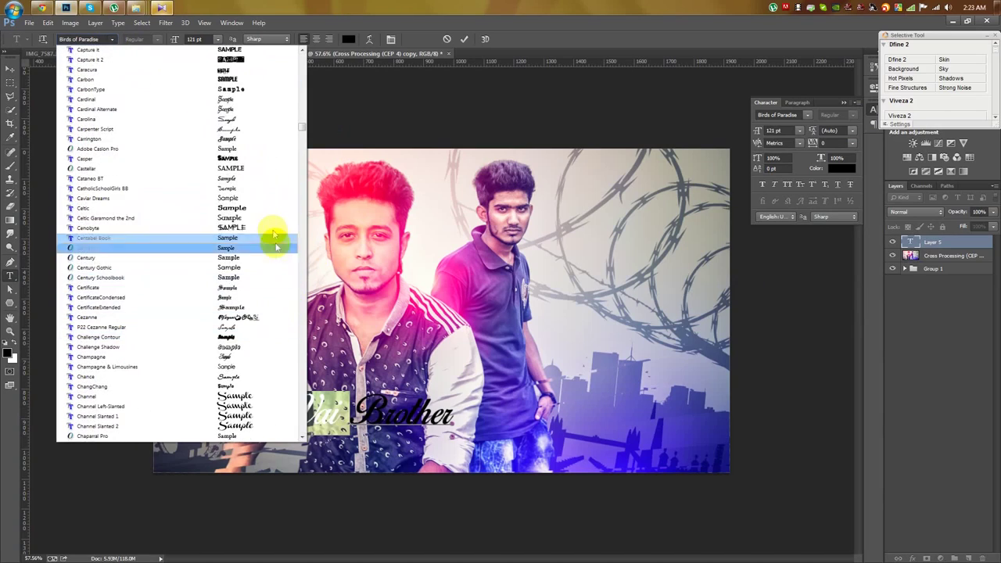
left_click(260, 278)
left_click(145, 39)
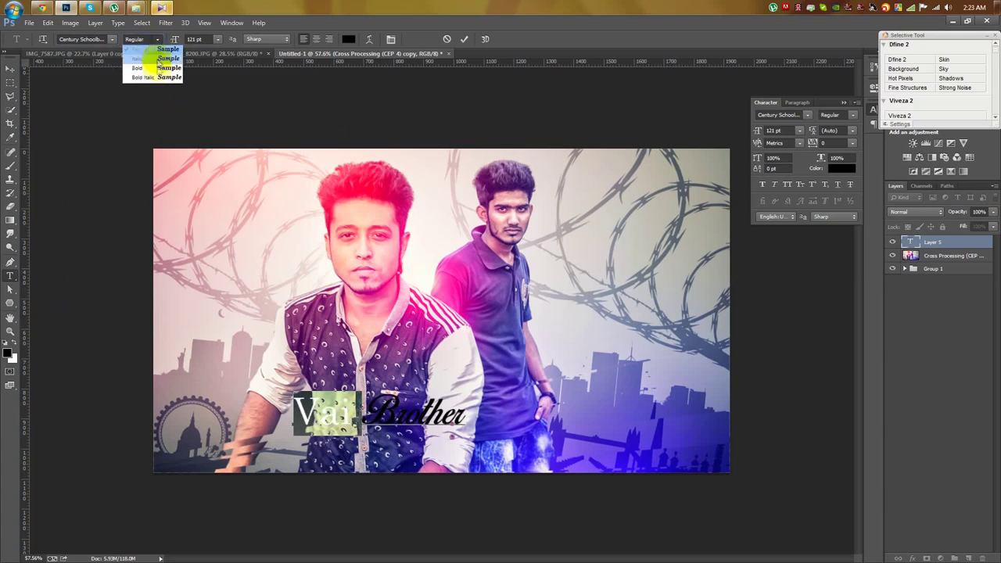
left_click(158, 70)
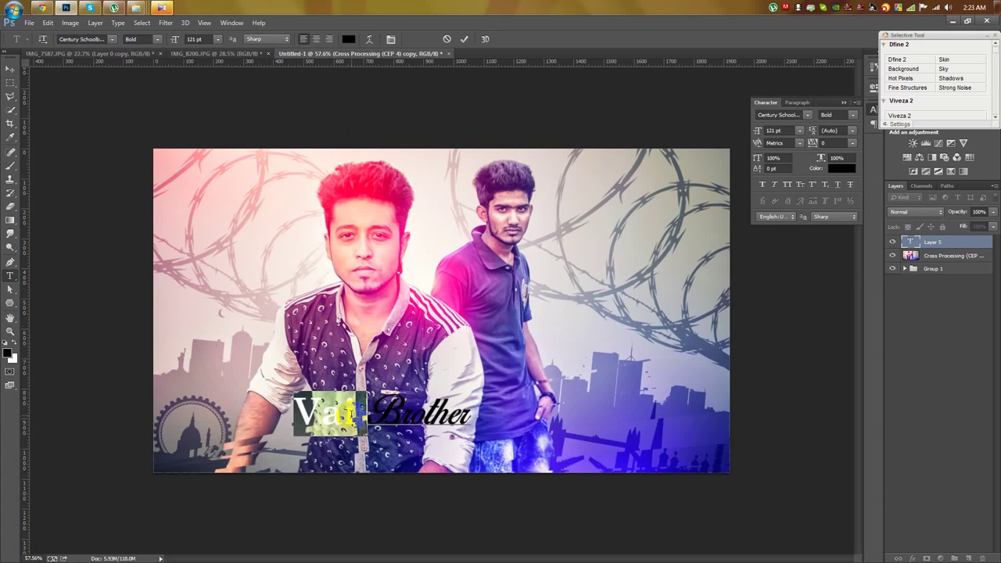
Enlarge the V to 336 pt and delete 'Brother', leaving 'Vai'.
left_click_drag(352, 412, 260, 418)
left_click_drag(175, 40, 375, 314)
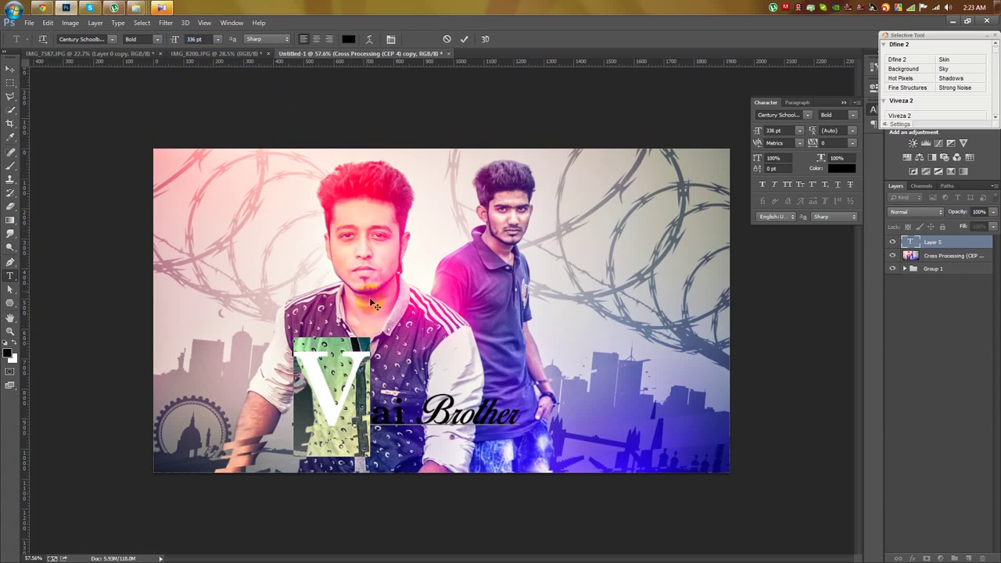
left_click(517, 423)
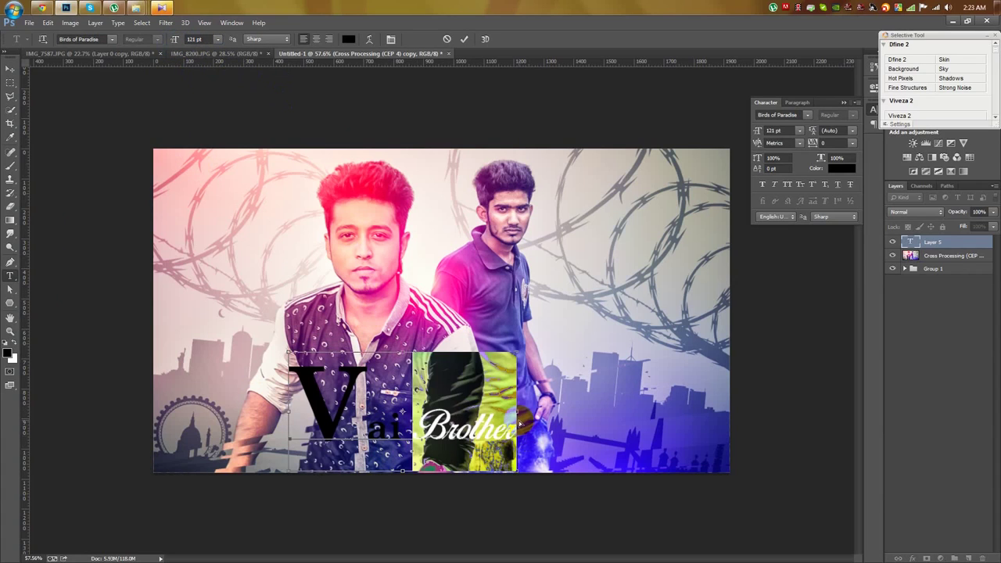
left_click(11, 69)
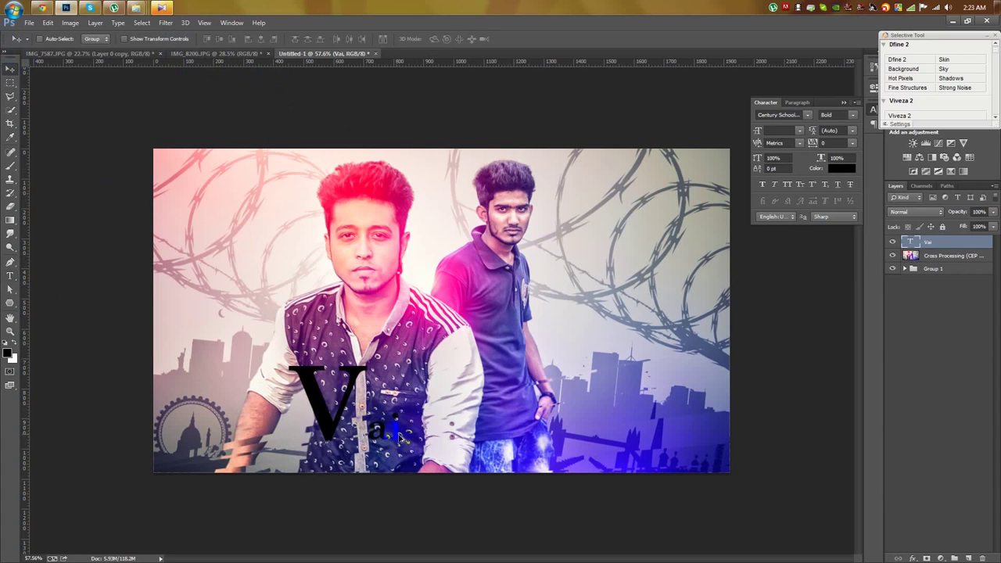
Change the whole 'Vai' text colour to white.
double_click(912, 246)
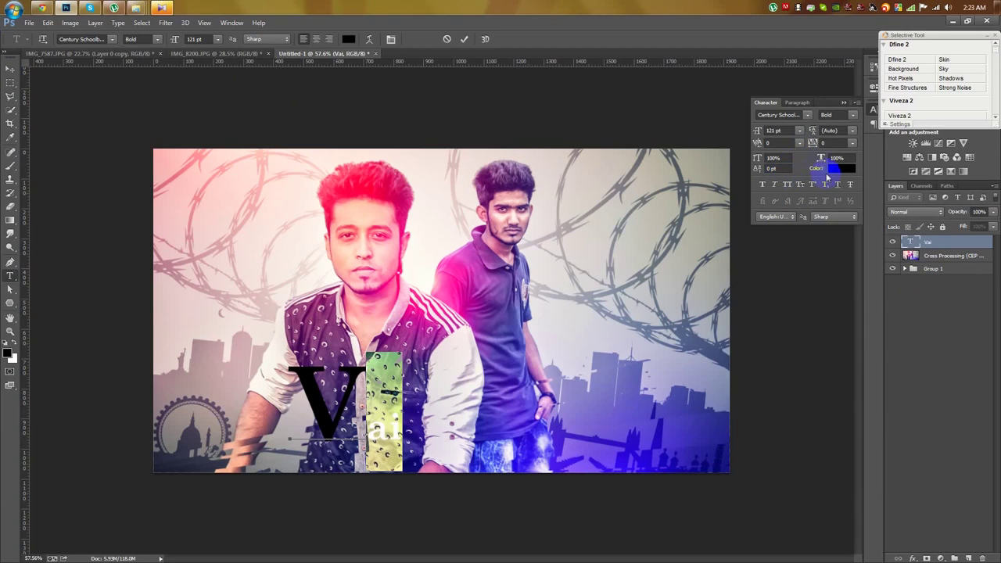
left_click(356, 430)
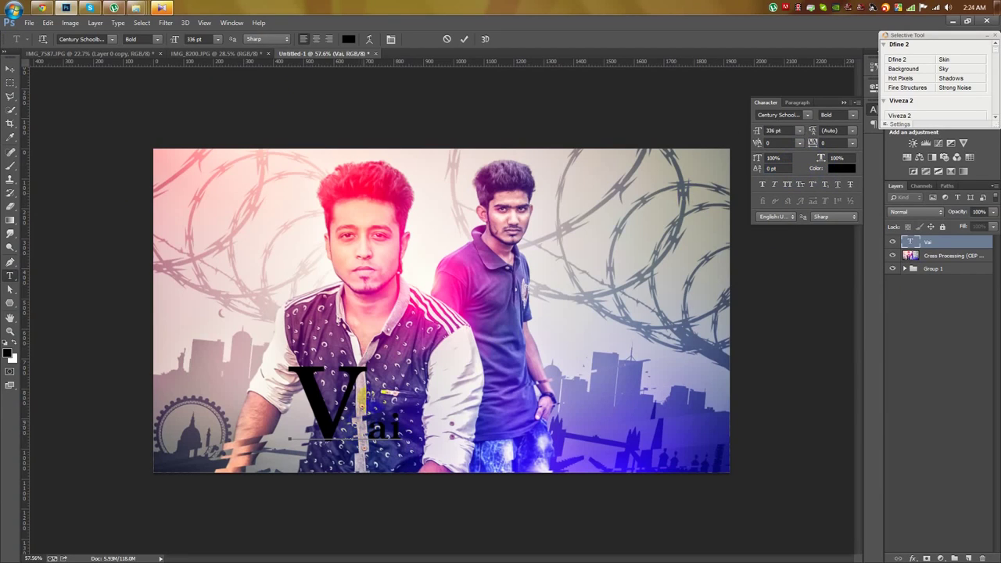
key("ctrl+a")
left_click(349, 39)
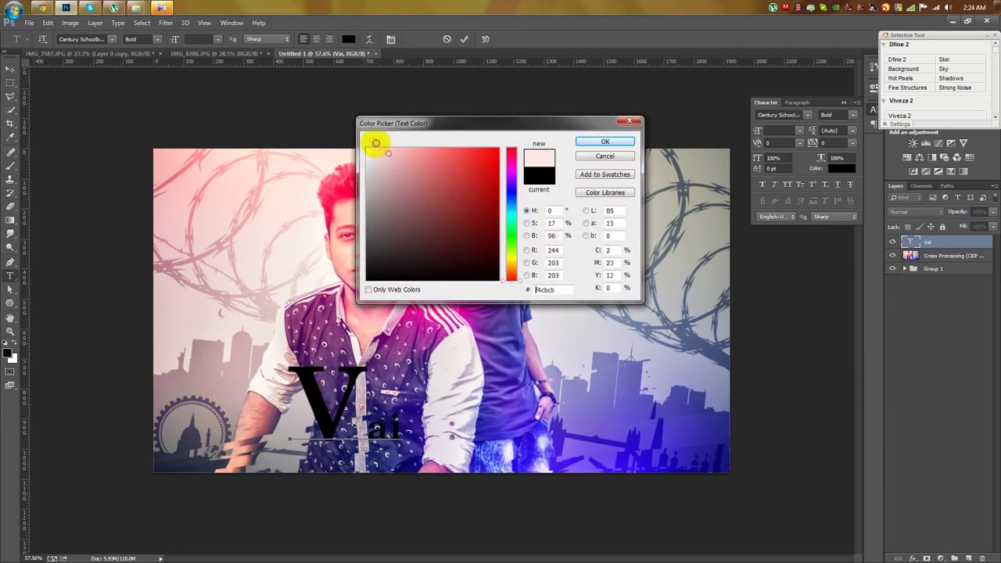
left_click(368, 149)
left_click(605, 142)
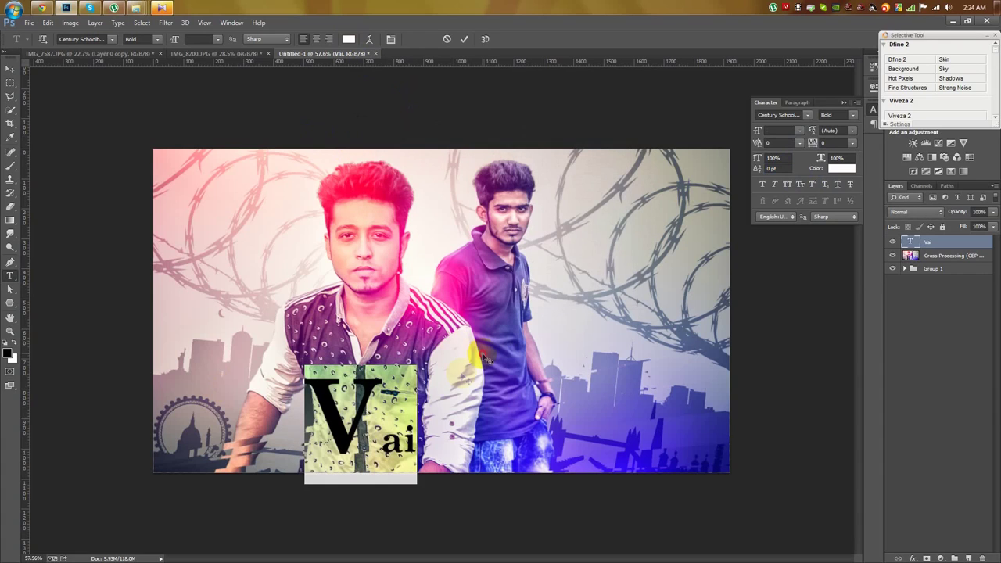
left_click(409, 442)
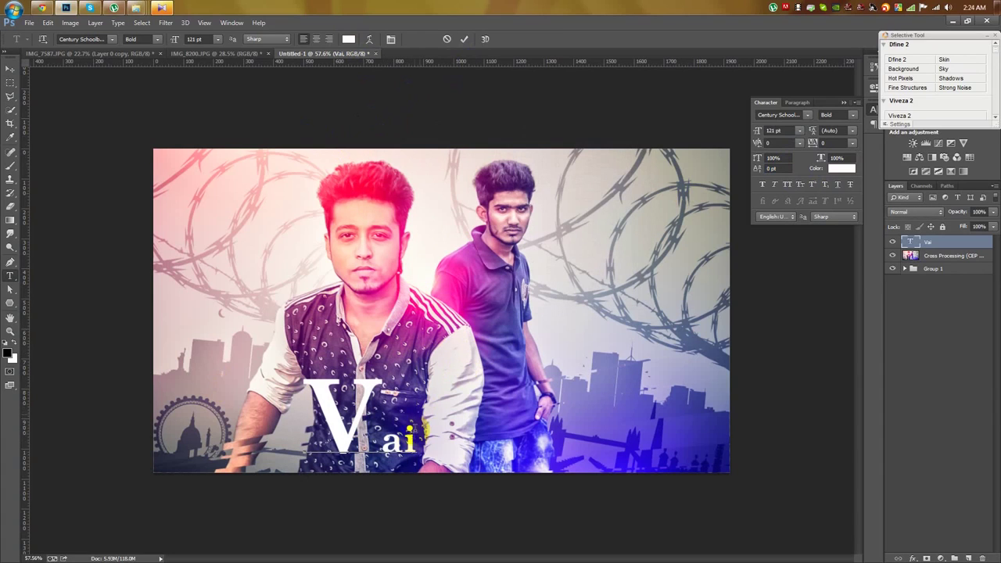
left_click(463, 41)
Duplicate the text, retype it as 'Brother' in Impact, and move it above 'ai'.
left_click_drag(348, 423, 419, 411)
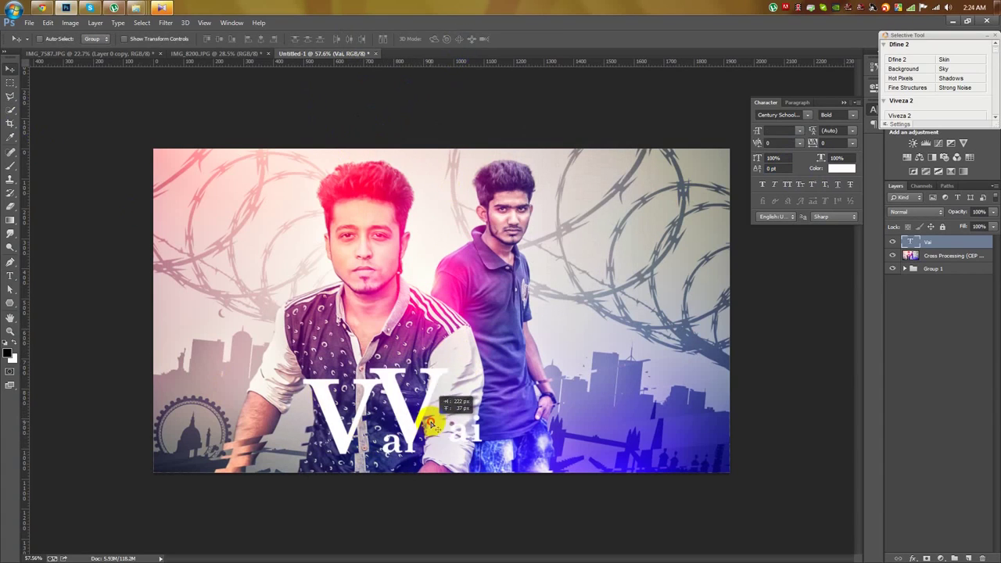
double_click(911, 243)
type("Brother")
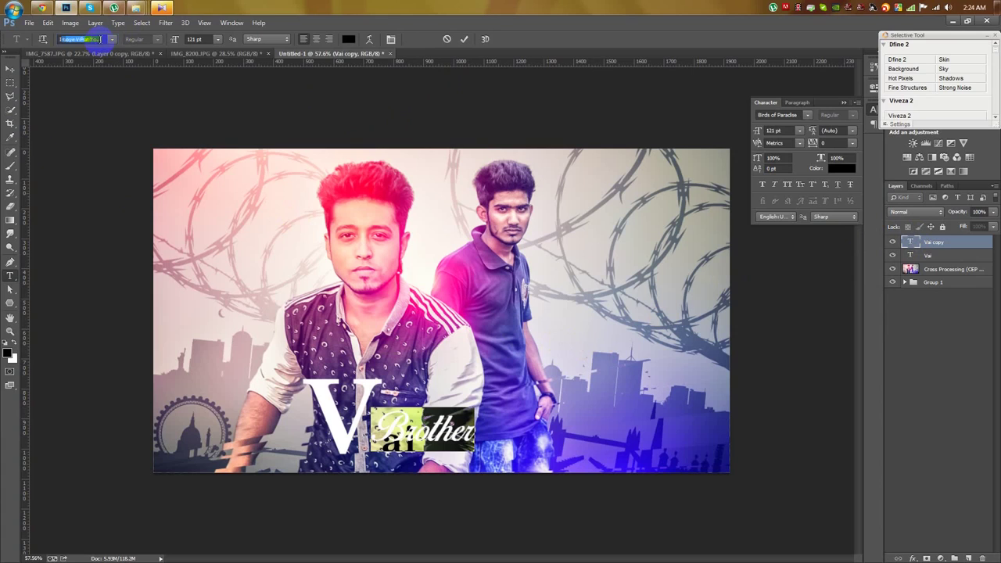
type("Impact")
key("Return")
left_click_drag(521, 313, 530, 297)
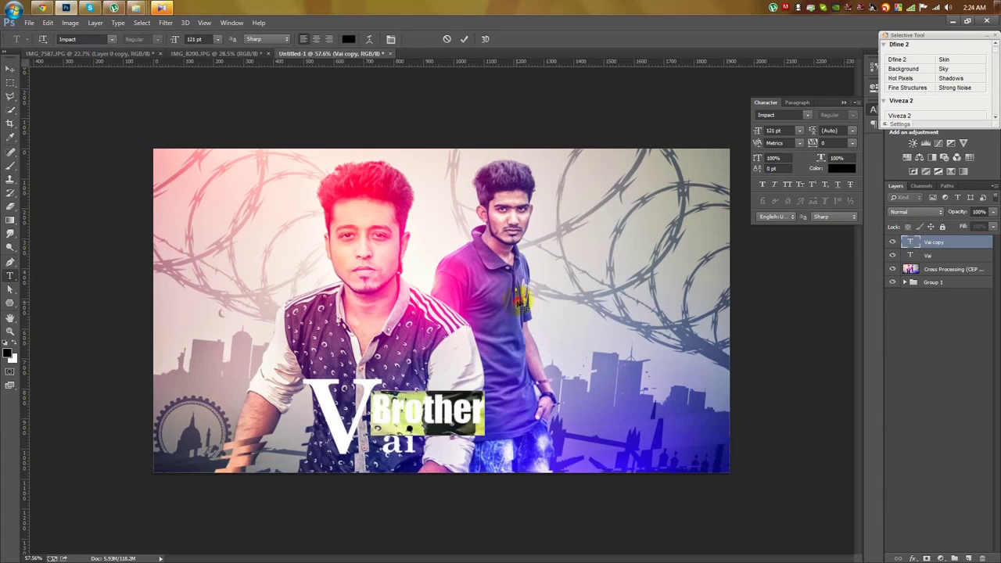
left_click(465, 39)
double_click(910, 255)
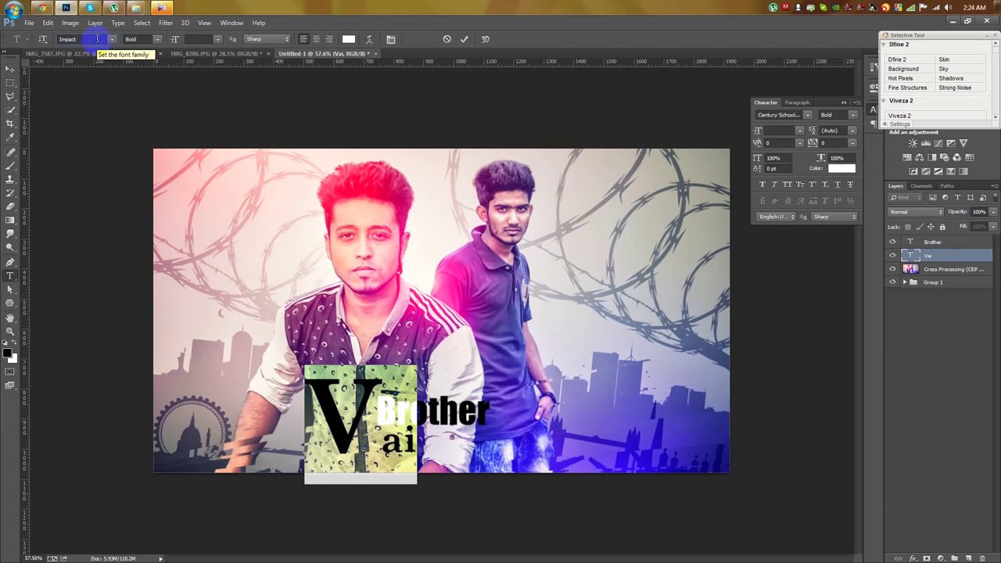
Change the title to 'VAI' and set it in the JustOldFashion font.
key("Return")
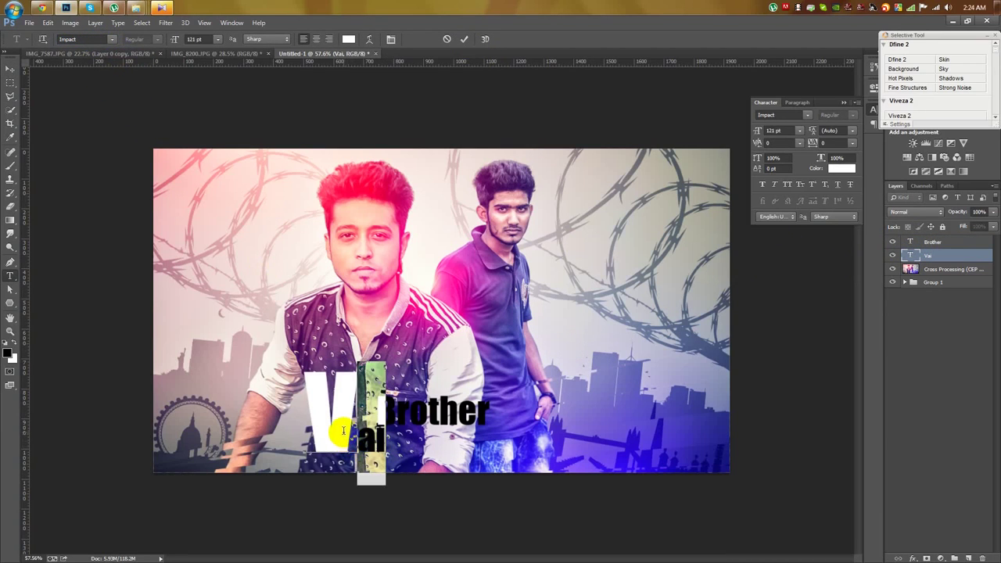
type("AI")
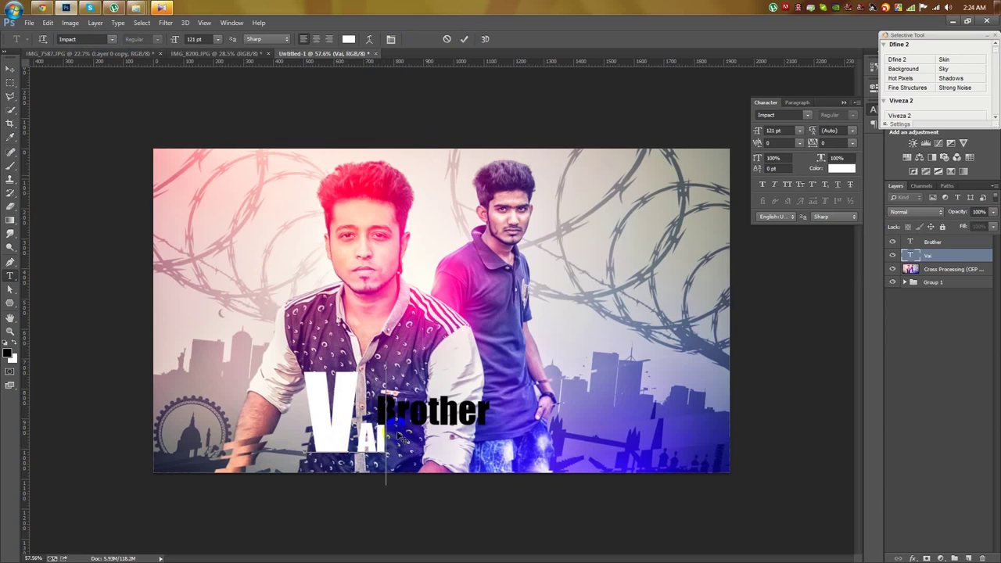
key("ctrl+a")
left_click(118, 39)
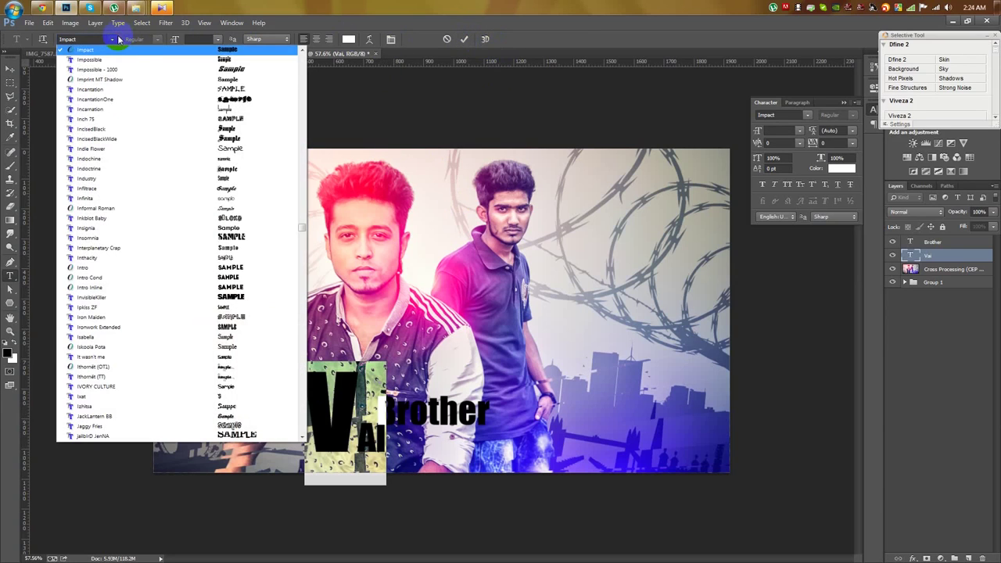
scroll(245, 362, "down", 5)
scroll(259, 332, "down", 5)
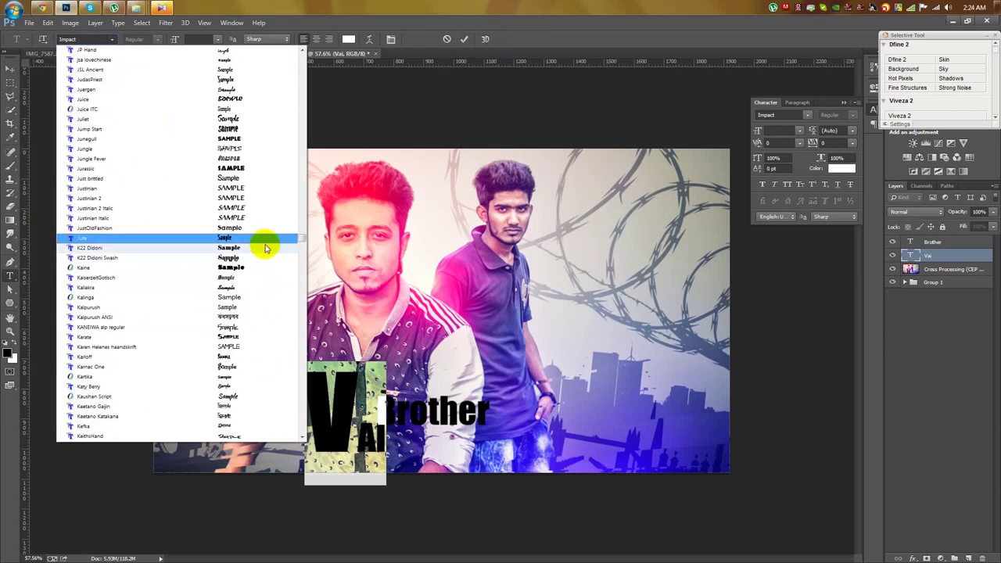
left_click(264, 228)
left_click(464, 39)
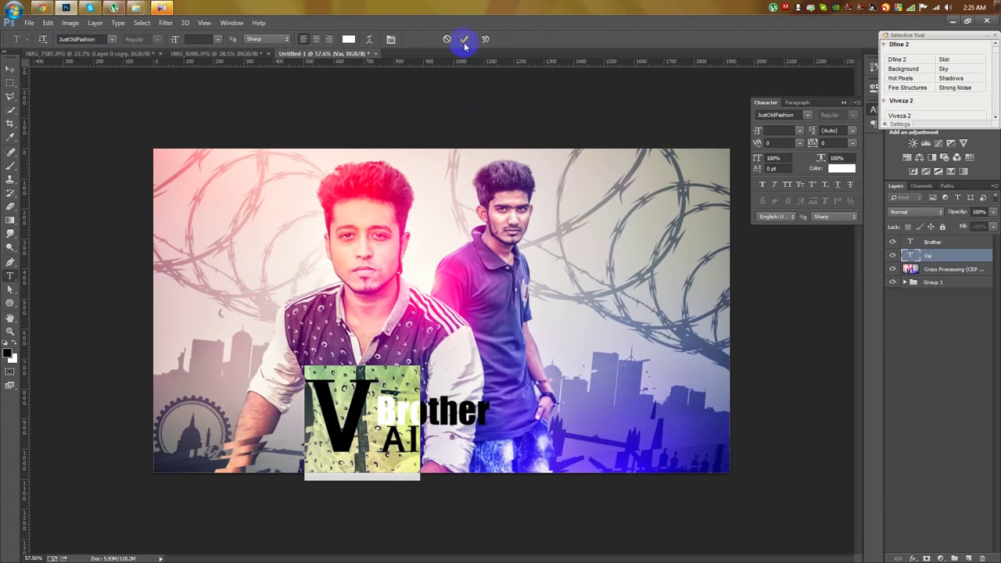
key("v")
Make the 'Brother' text white.
double_click(909, 242)
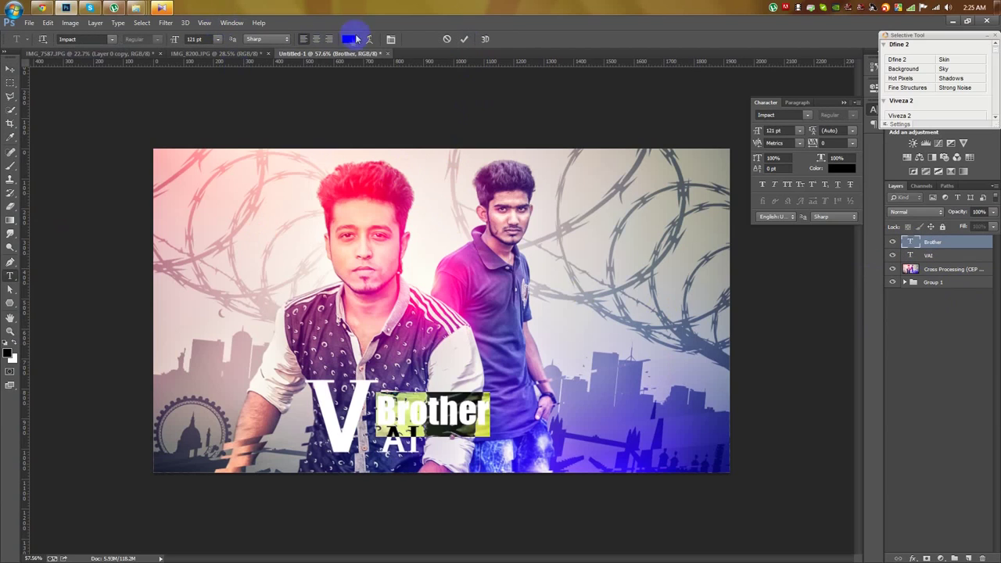
left_click(348, 39)
left_click(329, 154)
left_click(605, 140)
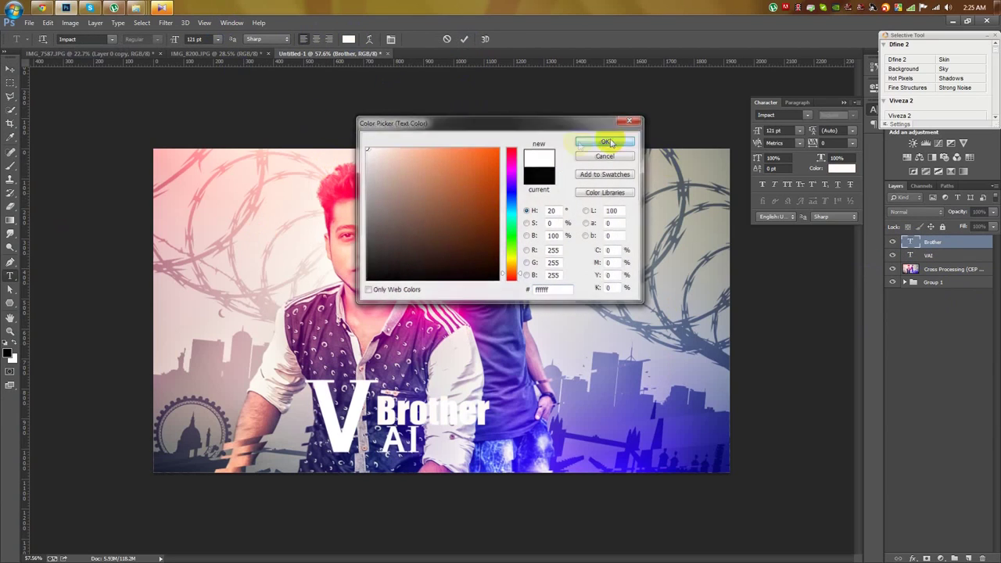
Try Iskoola Pota Bold and JSL Ancient fonts on 'Brother'.
left_click(115, 39)
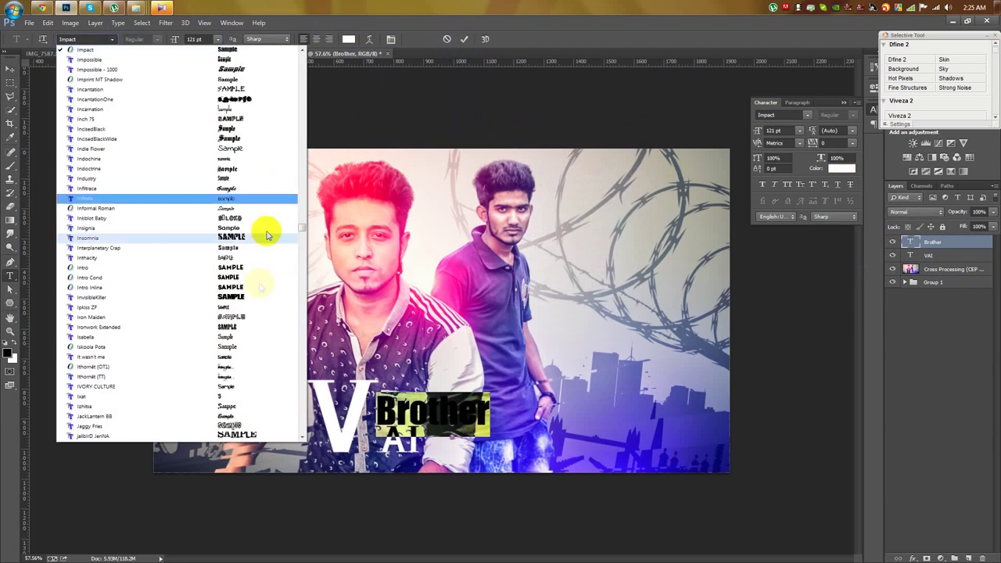
left_click(237, 344)
left_click(158, 39)
left_click(153, 62)
left_click(112, 39)
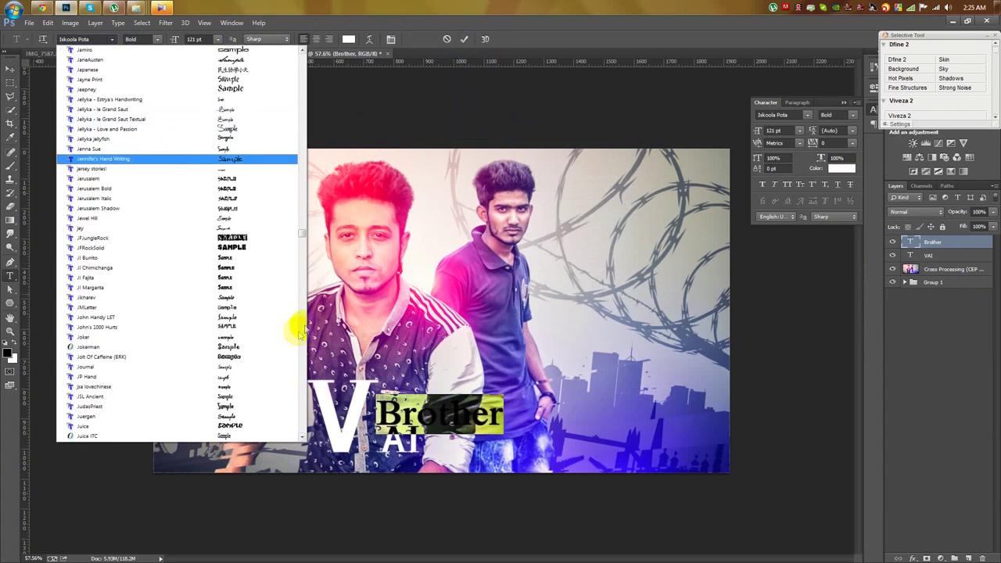
left_click(252, 397)
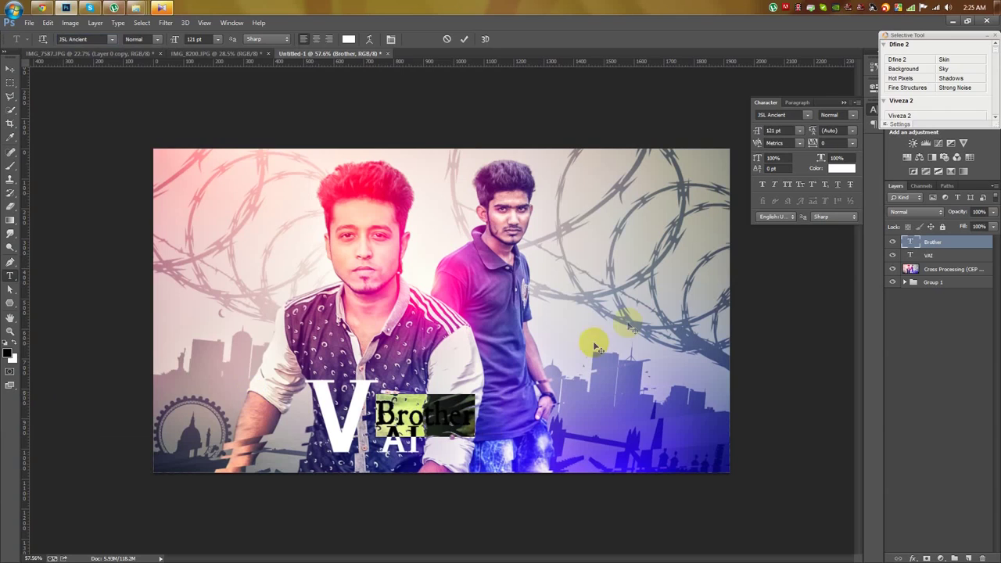
Set 'Brother' in Kenzo Italic and commit the text.
left_click(112, 40)
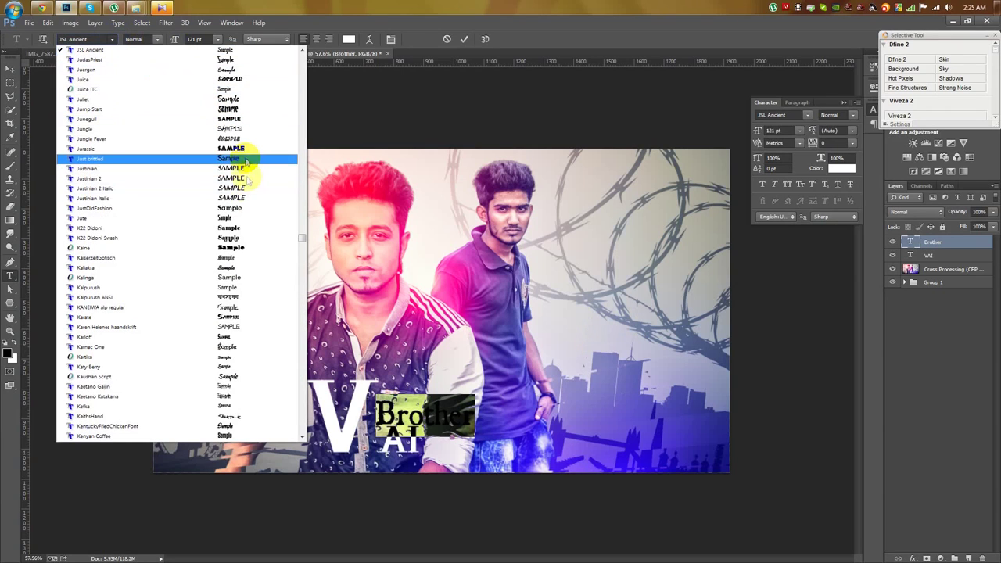
scroll(274, 274, "down", 3)
scroll(268, 279, "down", 3)
left_click(240, 244)
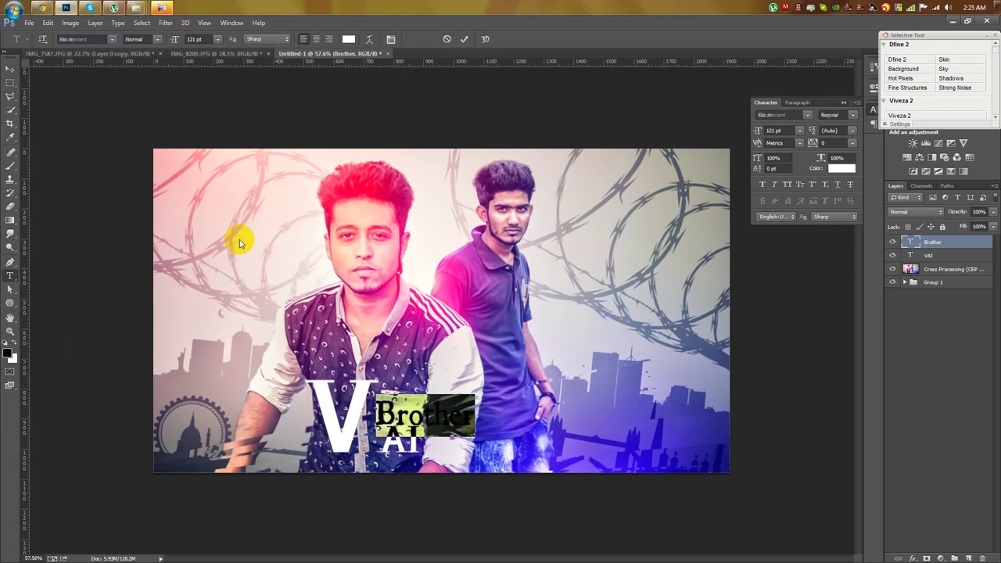
left_click(158, 40)
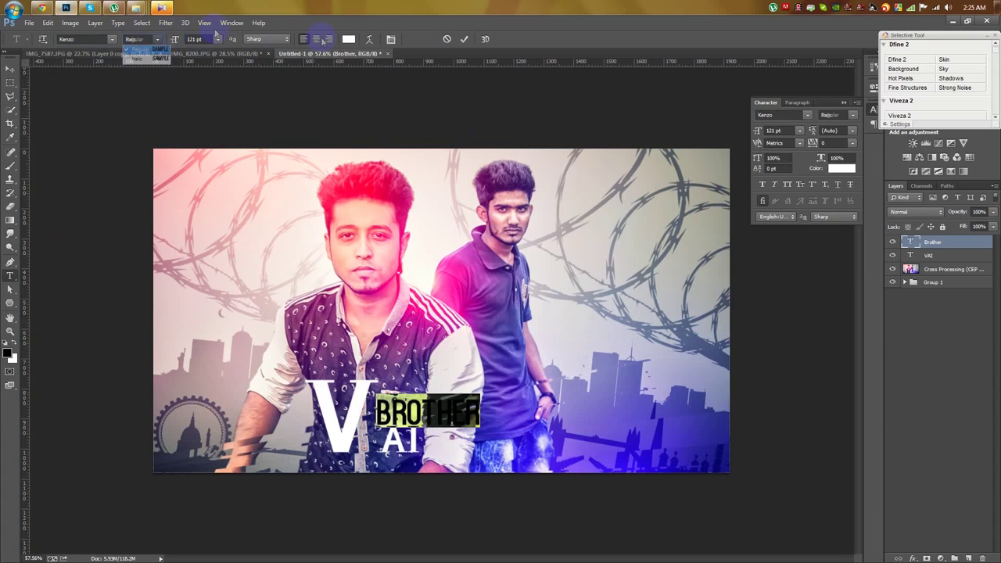
key("Down")
key("Return")
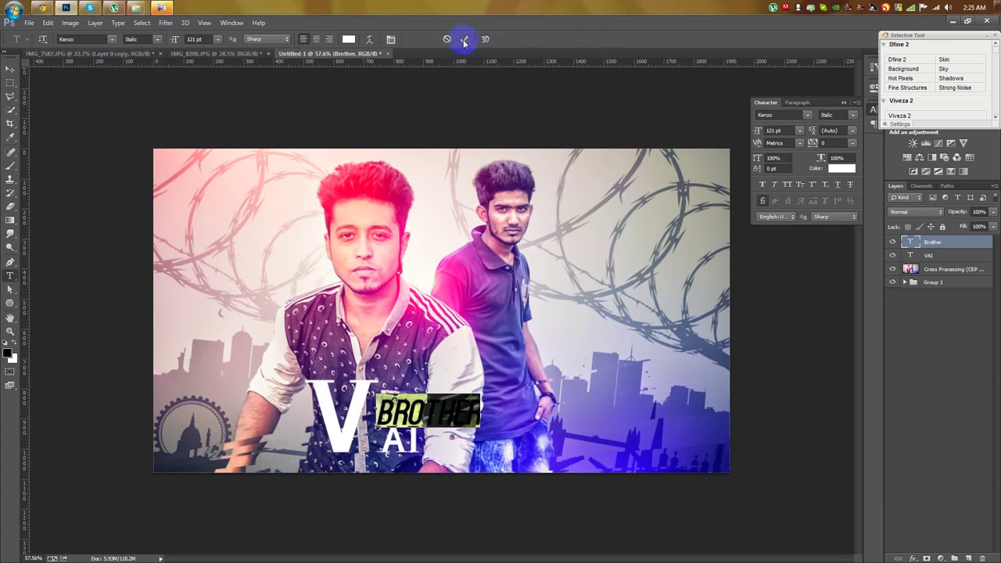
left_click(464, 40)
double_click(910, 255)
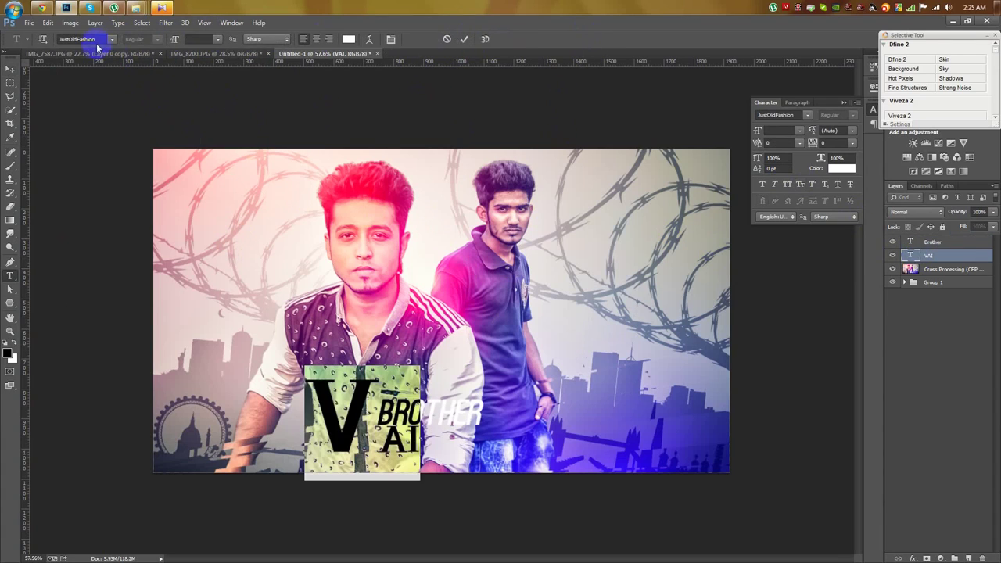
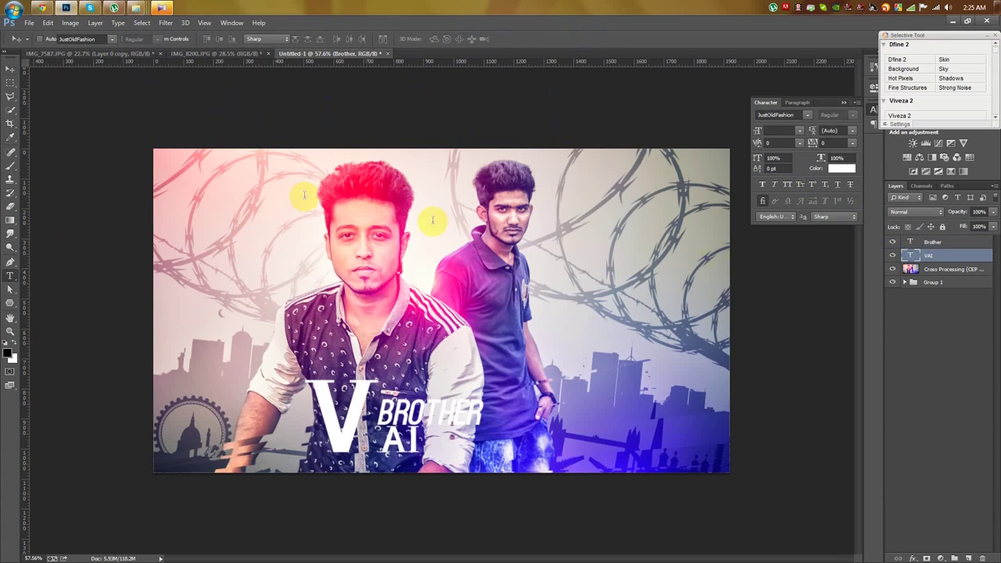
Set the VAI text in the Kraash Black font.
left_click(112, 39)
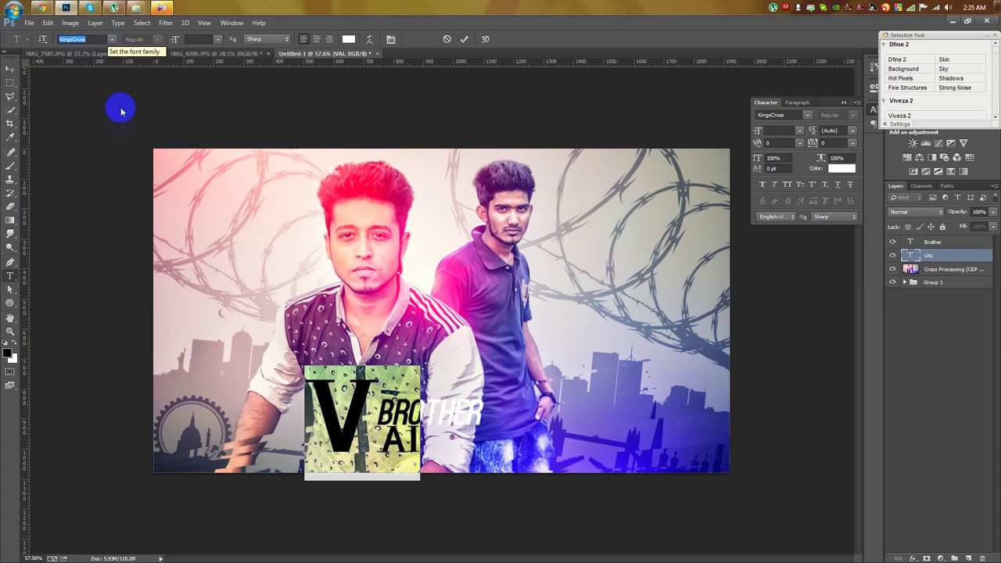
left_click(112, 41)
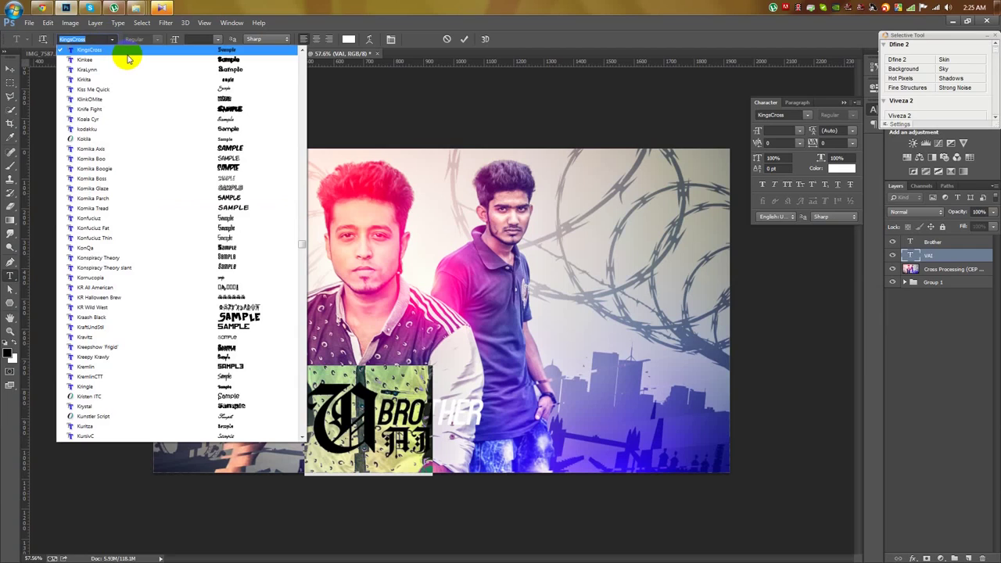
left_click(235, 317)
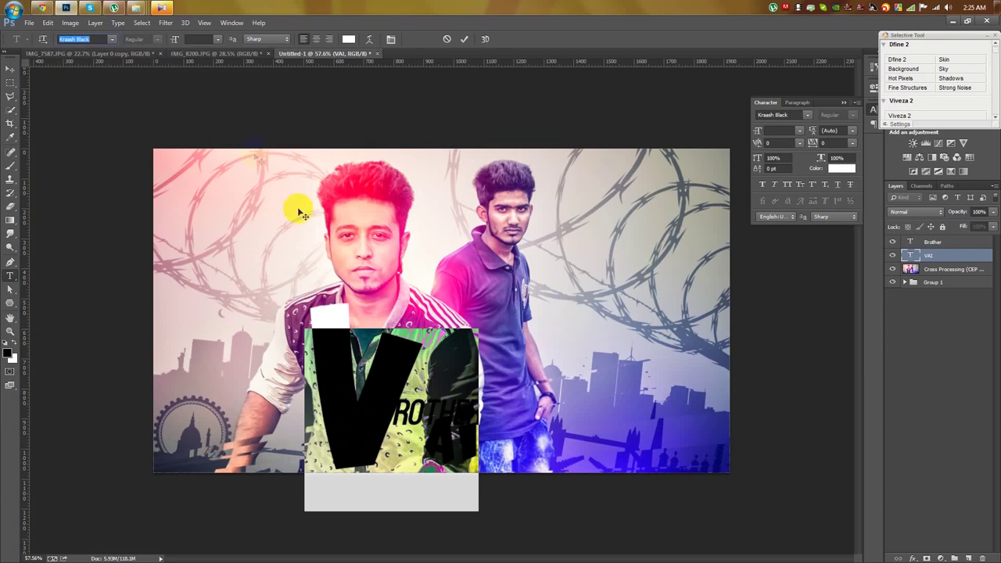
left_click(217, 39)
left_click(464, 38)
Scale VAI to about 58%, tilt it about 5° and nudge it right beside BROTHER.
key("ctrl+t")
left_click_drag(477, 467, 459, 416)
left_click_drag(364, 413, 368, 413)
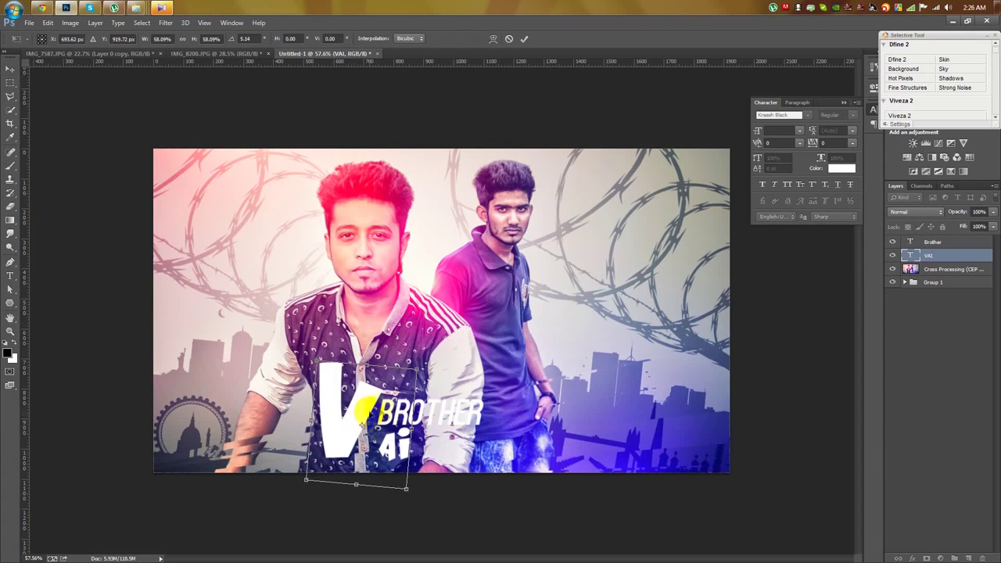
key("Return")
double_click(911, 242)
Set BROTHER in Kraash Black at a smaller font size.
left_click(112, 39)
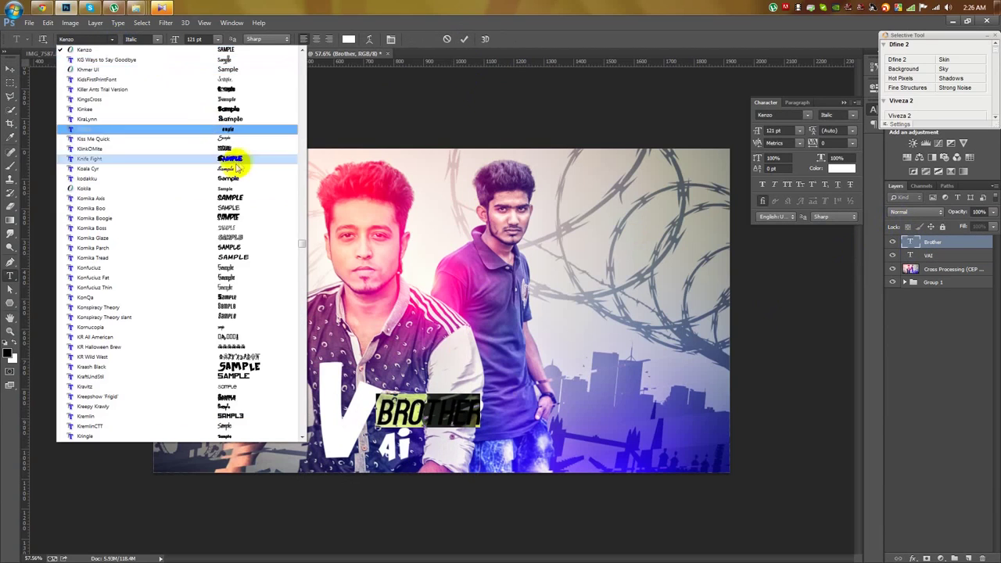
left_click(92, 366)
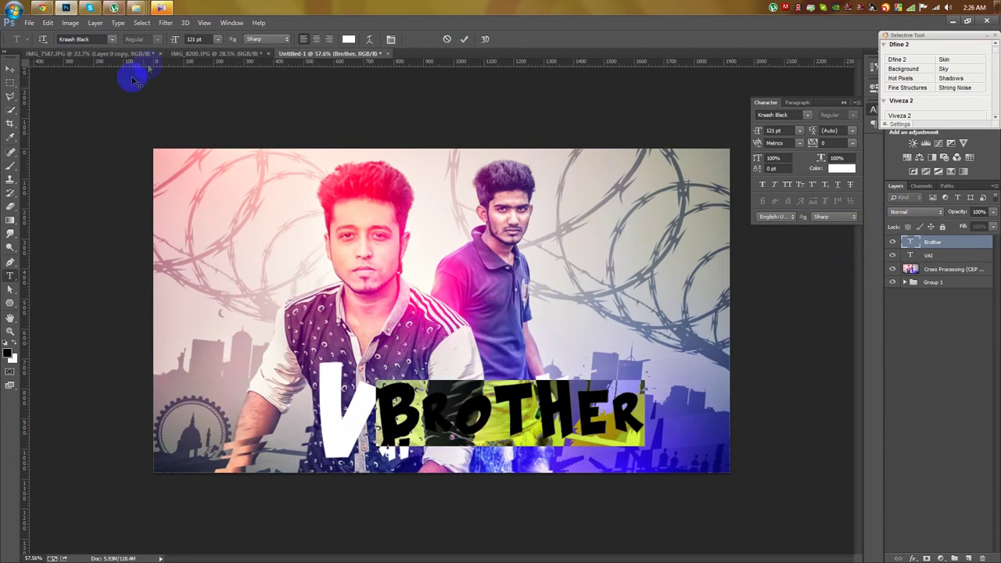
mouse_move(176, 43)
left_mouse_down()
mouse_move(130, 45)
mouse_move(425, 178)
left_mouse_up()
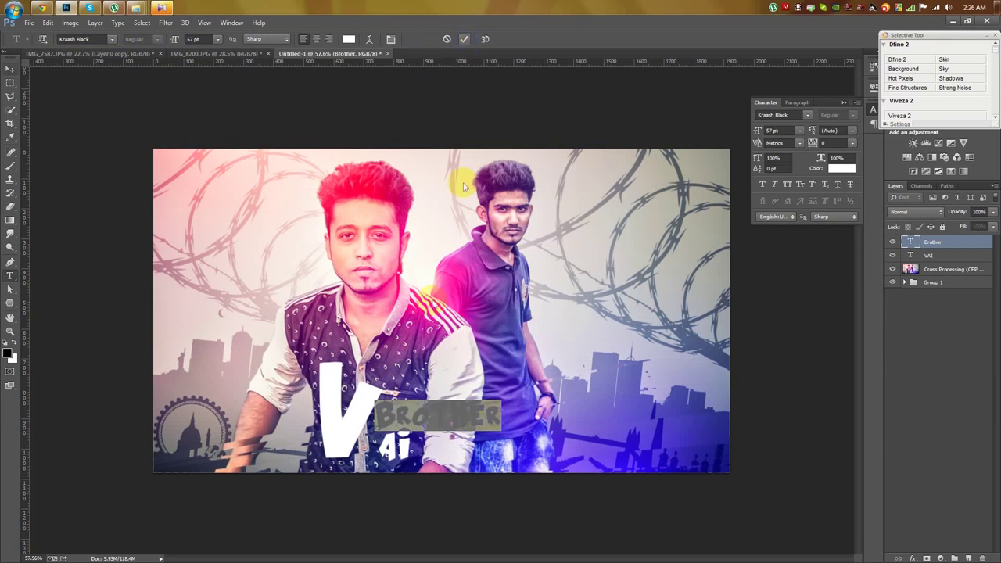
key("ctrl+Return")
key("v")
scroll(446, 321, "up", 2)
Enlarge VAI and BROTHER together, tilt them about -7°, and merge them into one layer.
left_click(939, 261, "shift")
key("ctrl+t")
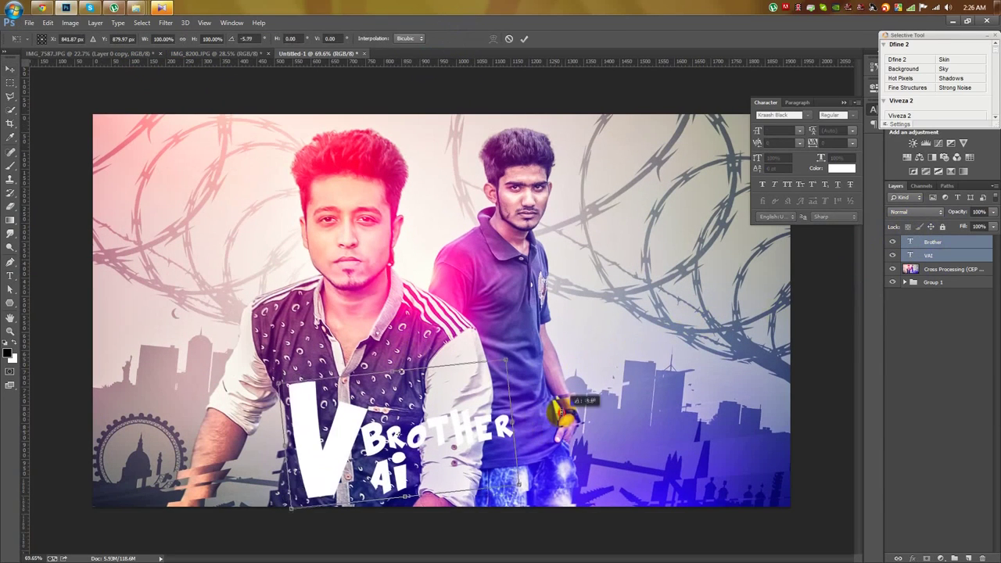
mouse_move(529, 480)
left_mouse_down()
mouse_move(571, 434)
mouse_move(625, 441)
mouse_move(586, 407)
mouse_move(570, 324)
mouse_move(510, 373)
mouse_move(556, 362)
mouse_move(539, 358)
left_mouse_up()
key("Return")
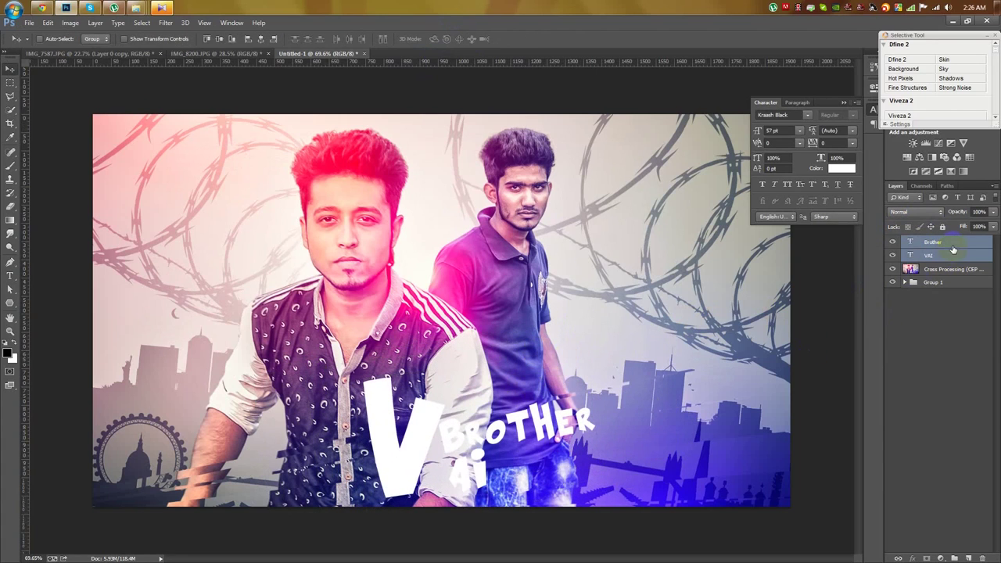
key("ctrl+e")
double_click(958, 243)
Replace the title's drop shadow with a 10 px purple outline stroke.
left_click(565, 242)
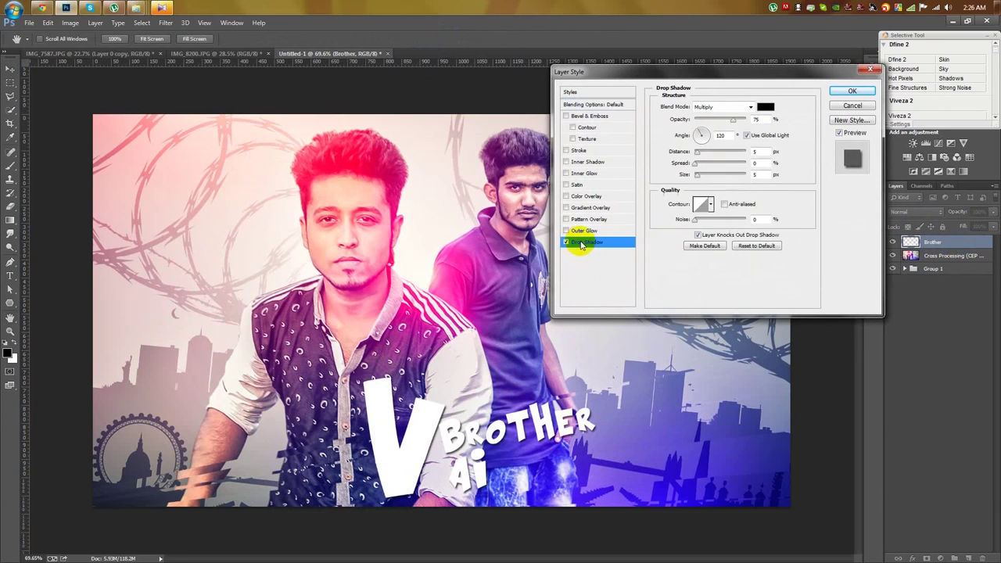
left_click(567, 151)
left_click_drag(695, 106, 699, 105)
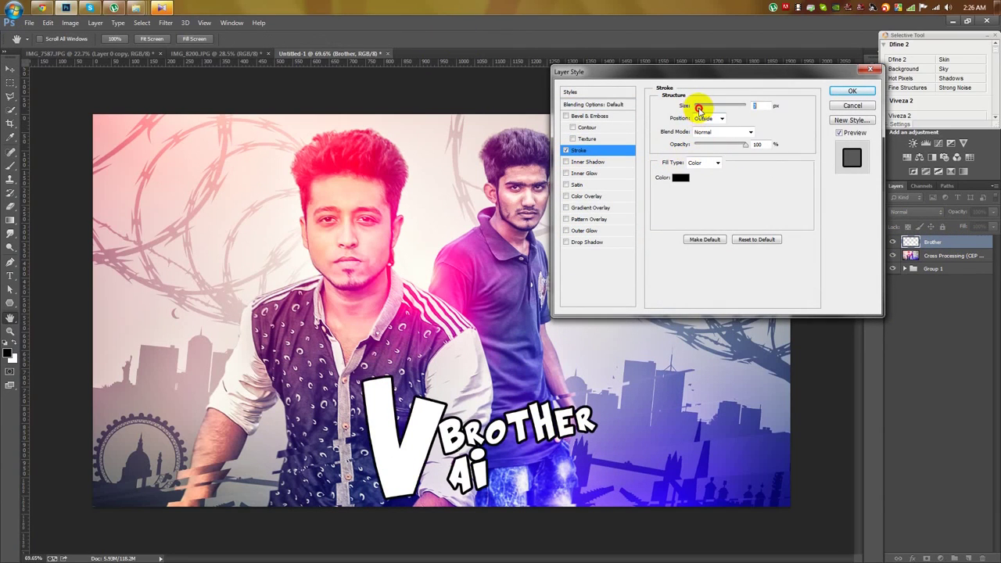
left_click(681, 178)
left_click(632, 406)
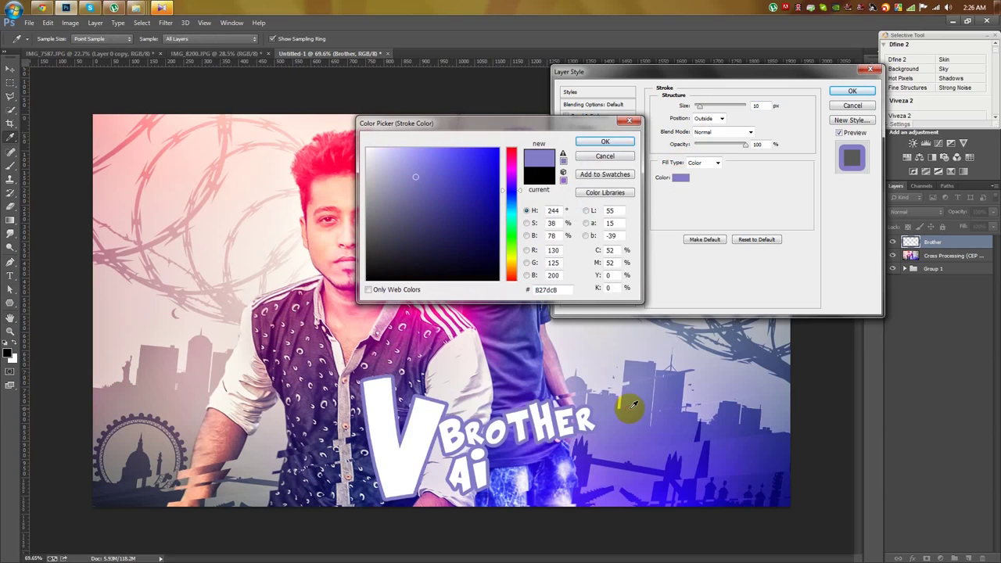
left_click(605, 142)
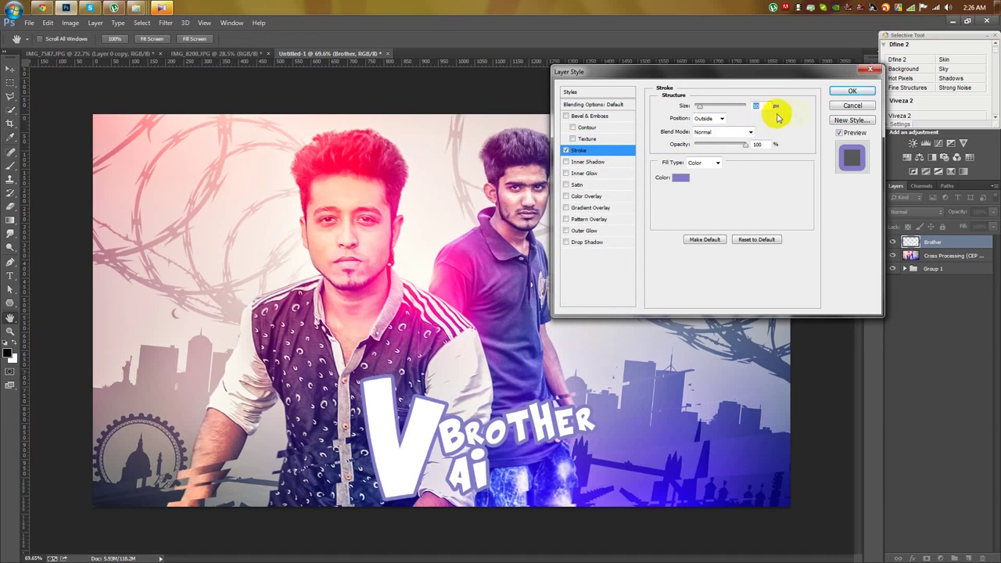
left_click(855, 92)
Revise the title stroke to about 9 px in a dark navy colour.
right_click(986, 246)
left_click(884, 205)
left_click(579, 150)
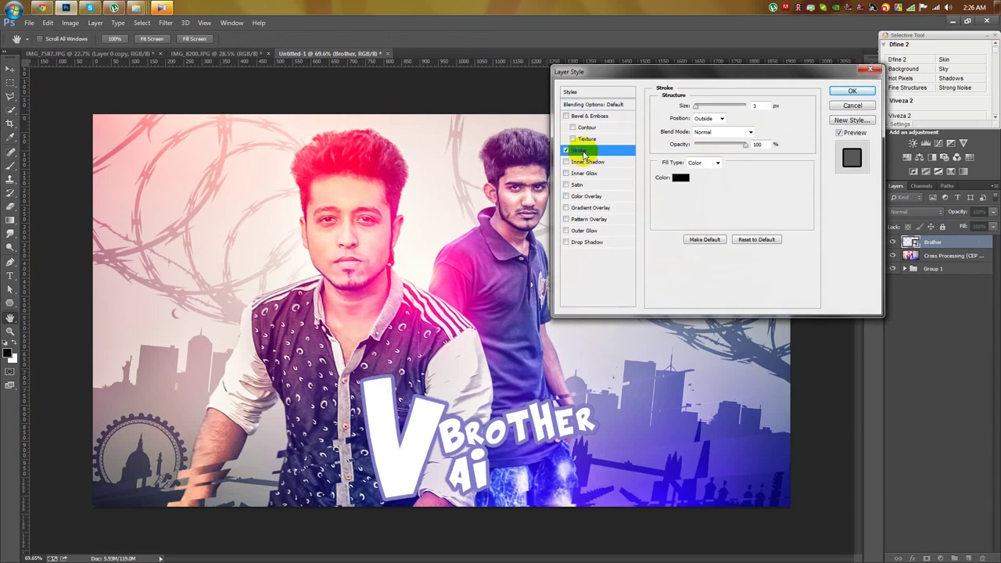
left_click_drag(697, 105, 698, 108)
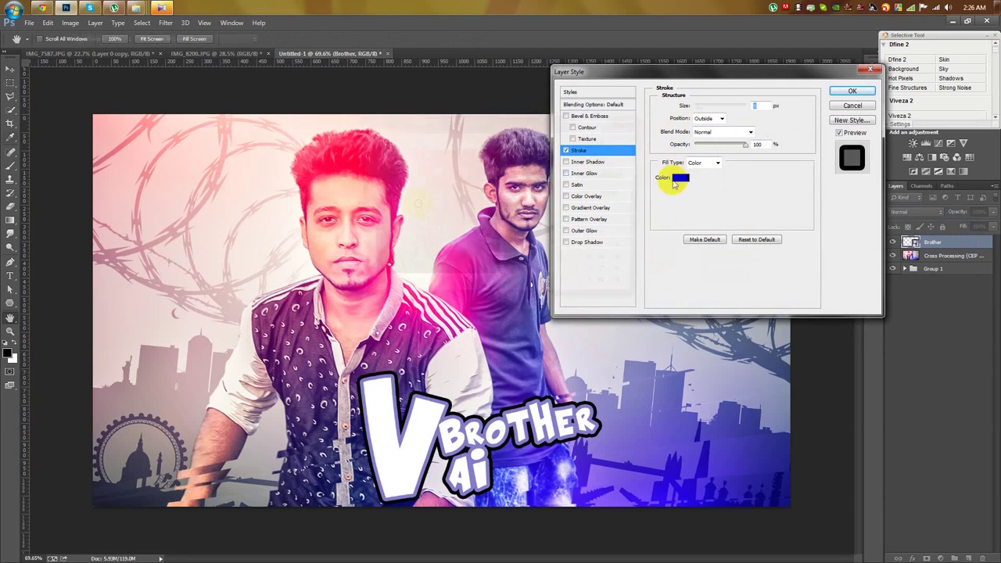
left_click(680, 178)
left_click(327, 160)
left_click(294, 328)
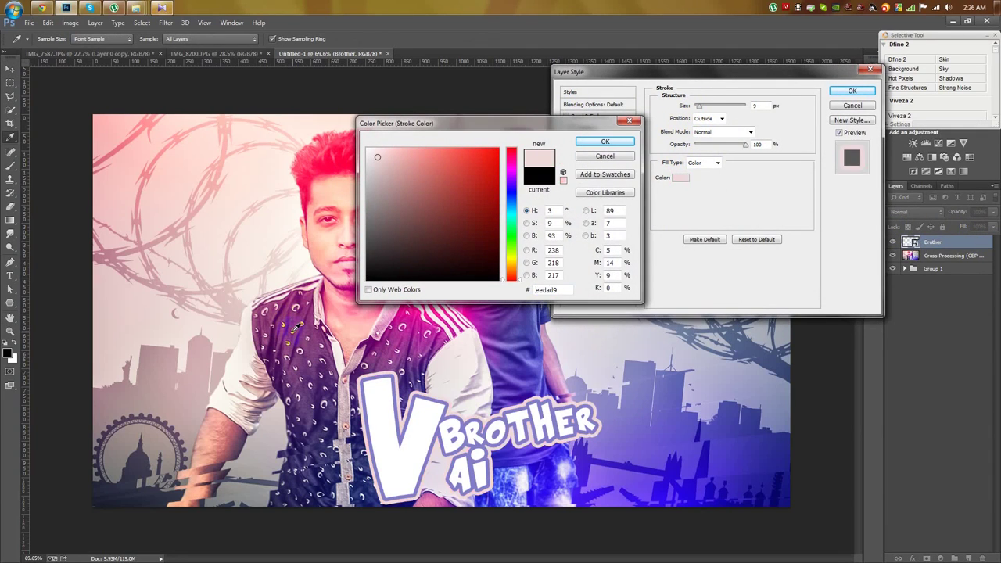
left_click(205, 346)
left_click(126, 501)
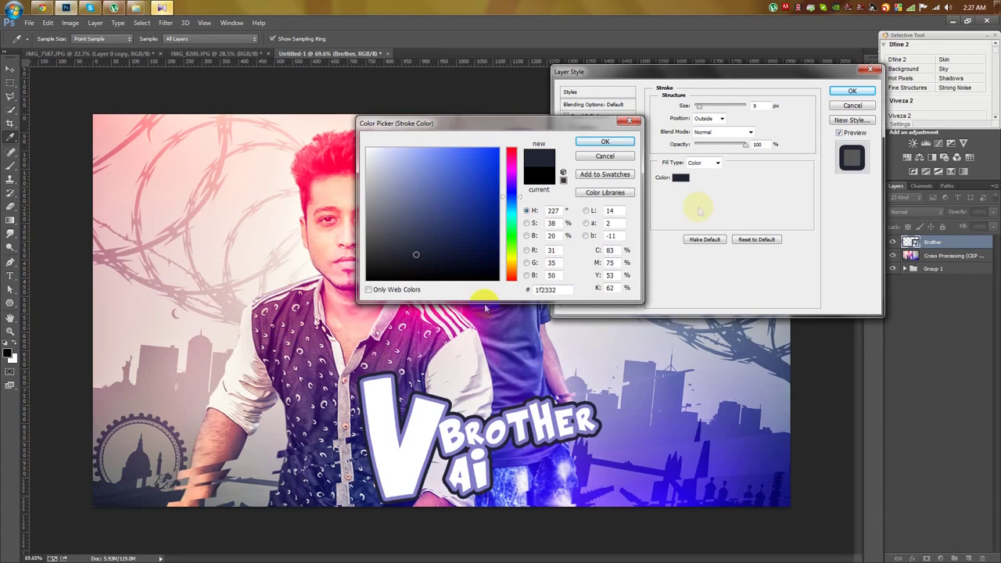
key("Return")
left_click(852, 91)
scroll(448, 369, "down", 3)
Convert the title to a smart object and add a hard-edged, zero-size drop shadow at distance 20.
right_click(969, 257)
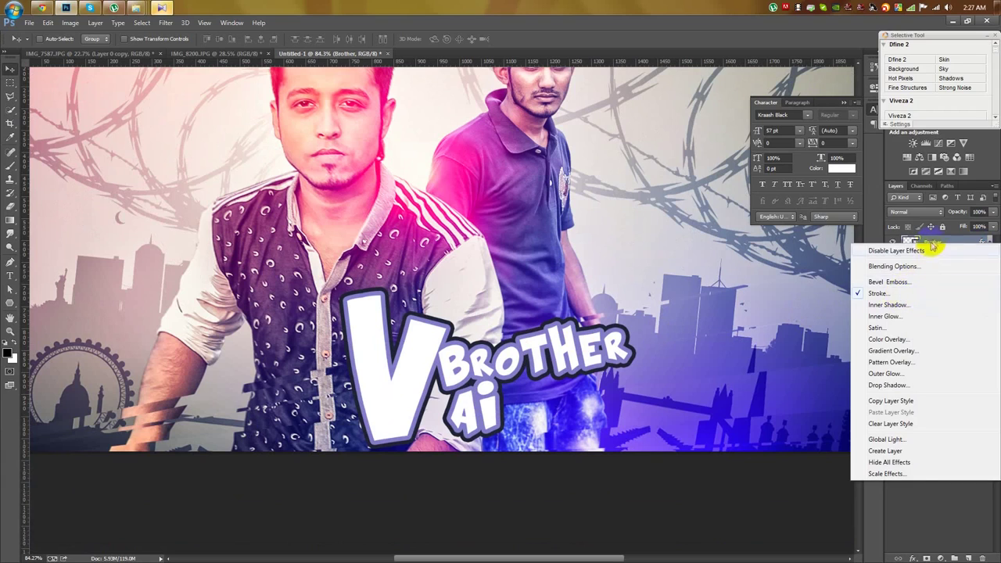
right_click(935, 244)
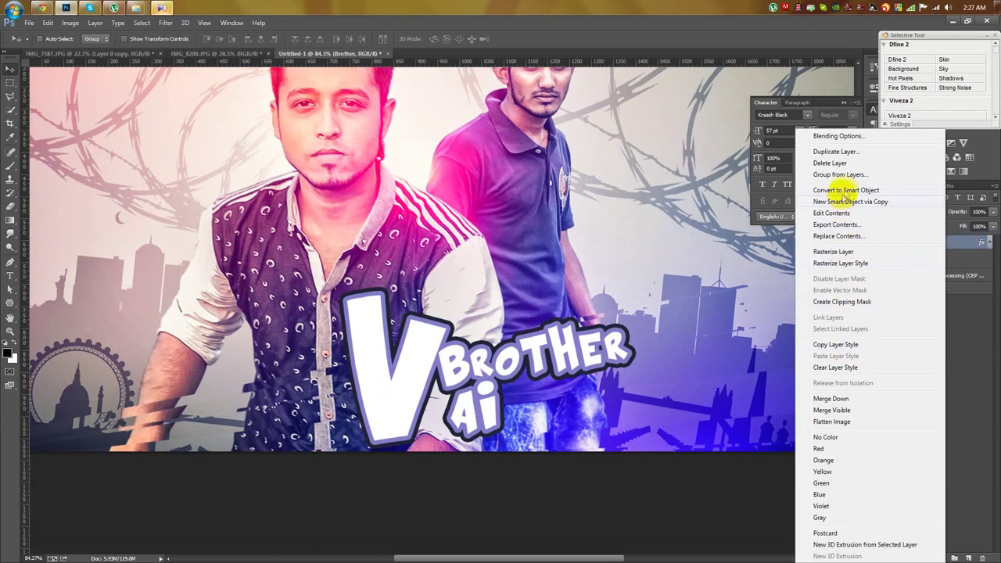
left_click(847, 190)
double_click(954, 245)
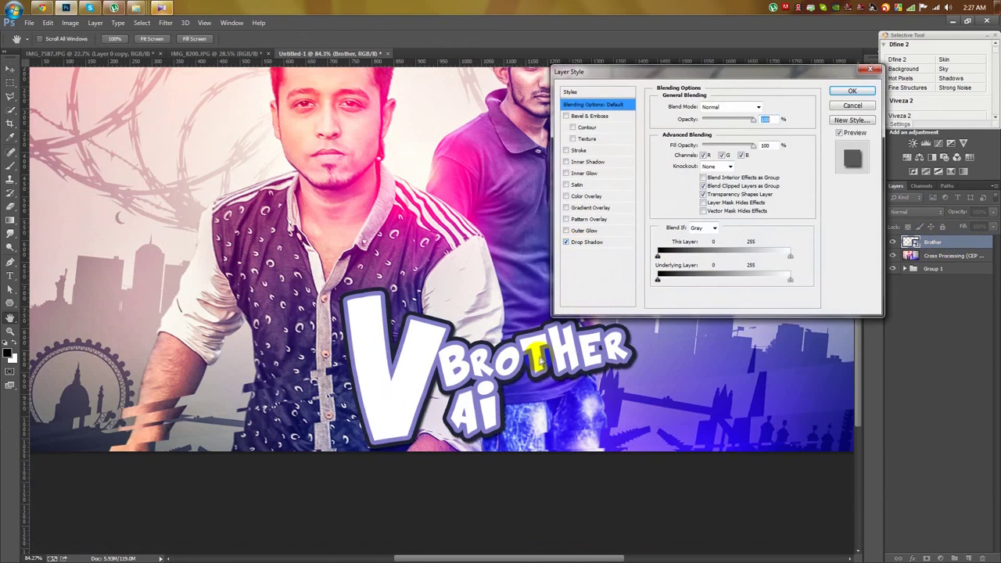
left_click(587, 242)
left_click_drag(710, 174, 666, 179)
left_click_drag(717, 152, 705, 152)
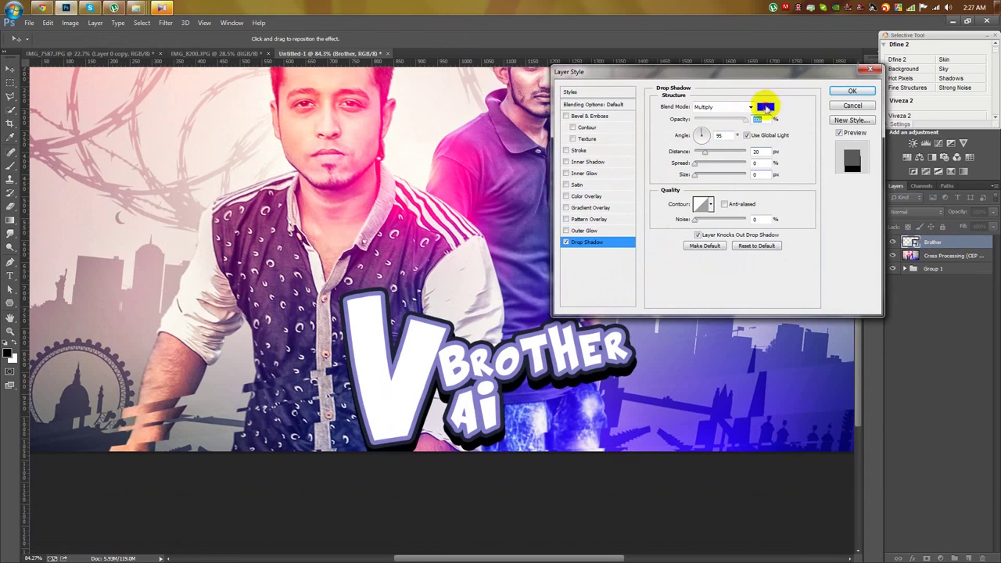
Colour the shadow pink sampled from the photo and set its blend mode to Normal.
left_click(765, 106)
left_click_drag(477, 164, 516, 102)
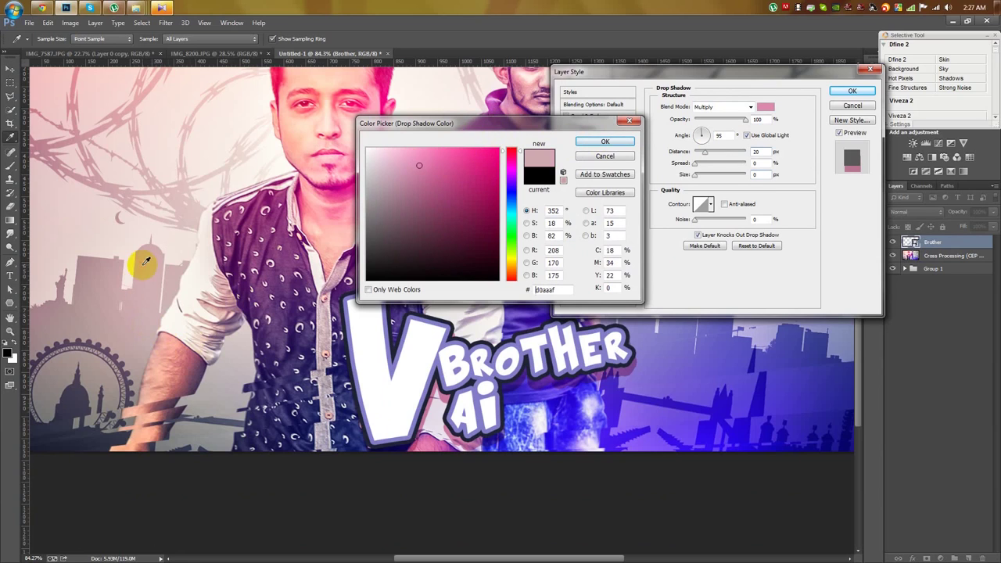
left_click(604, 142)
left_click(720, 107)
left_click(703, 121)
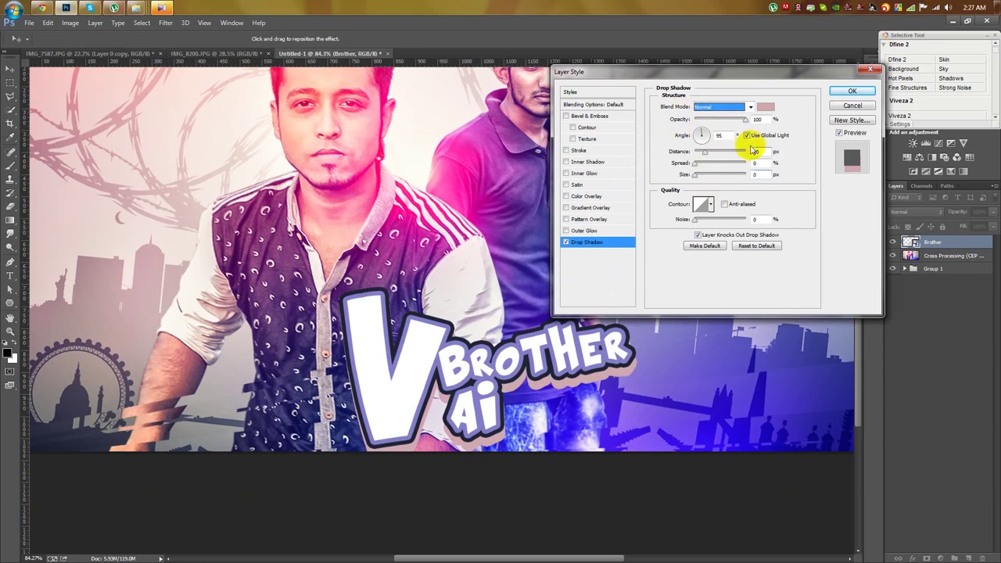
left_click_drag(704, 153, 702, 152)
Change the shadow to a dark purple sampled from the photo, then convert the title to a smart object.
left_click(765, 106)
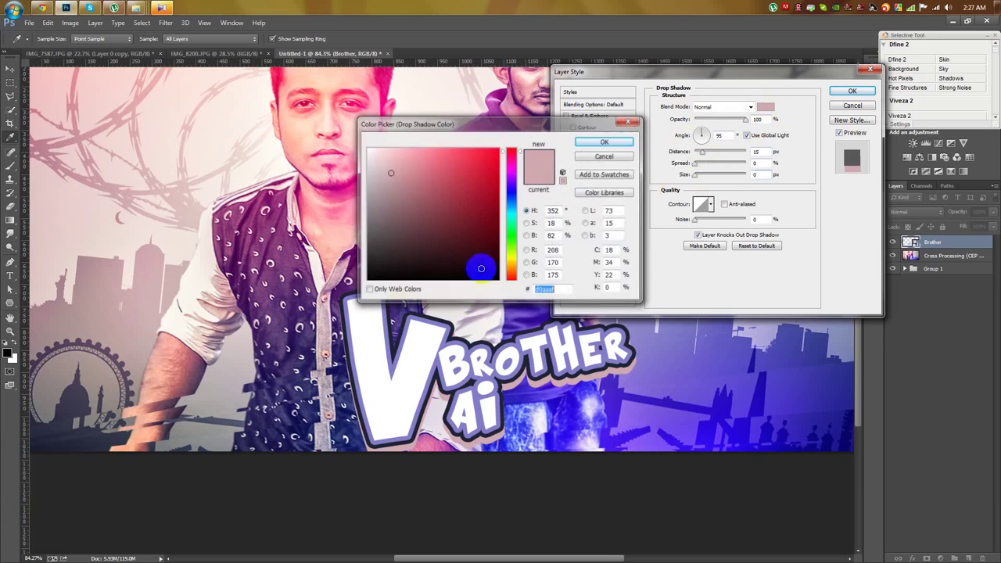
left_click(294, 353)
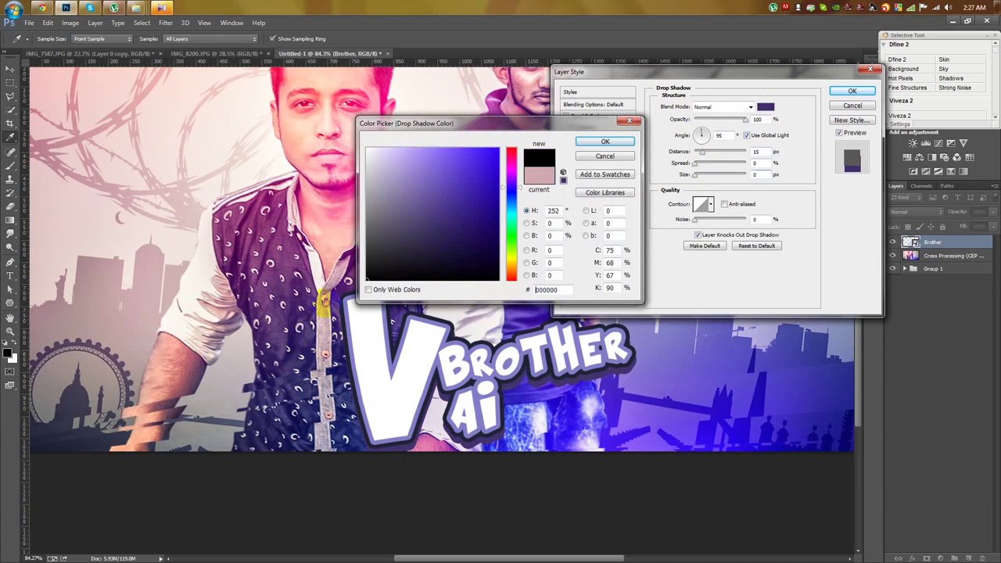
left_click(324, 305)
left_click(604, 142)
left_click(852, 91)
right_click(935, 243)
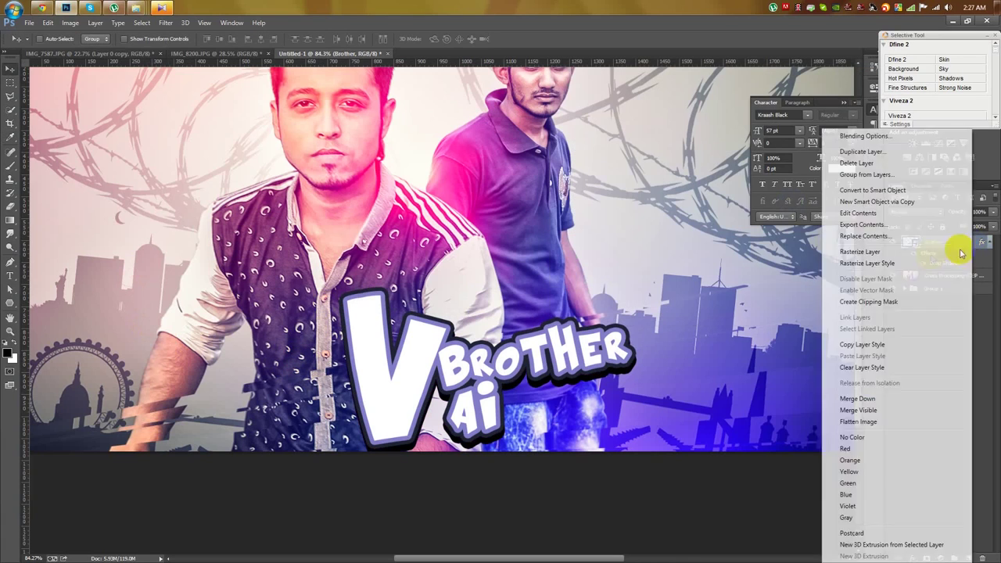
left_click(930, 190)
Nudge the title up-left and add a 17 pt editor-credit line below BROTHER.
mouse_move(502, 369)
left_mouse_down()
mouse_move(479, 352)
mouse_move(473, 379)
left_mouse_up()
scroll(479, 353, "down", 3)
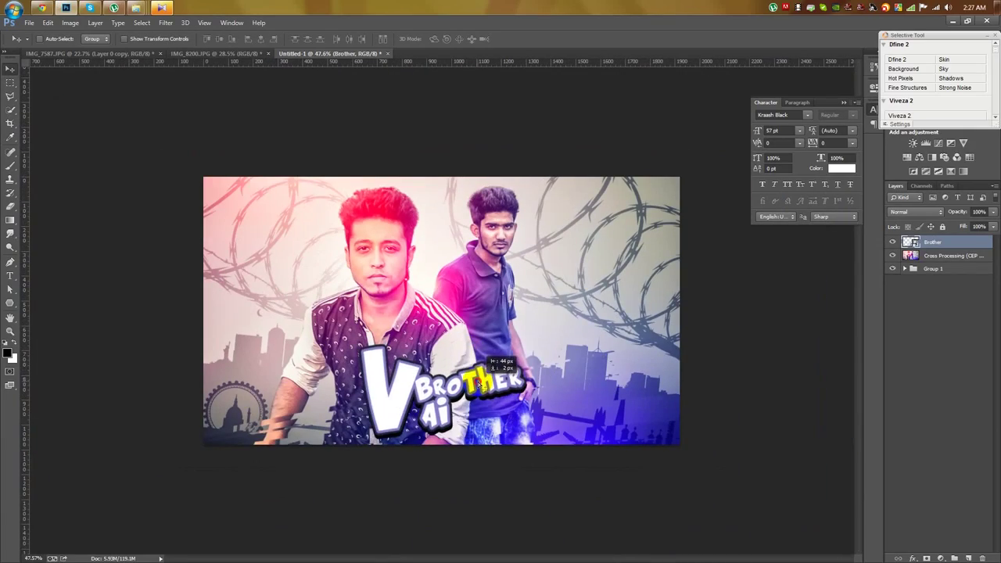
scroll(477, 391, "up", 3)
key("ctrl+r")
key("t")
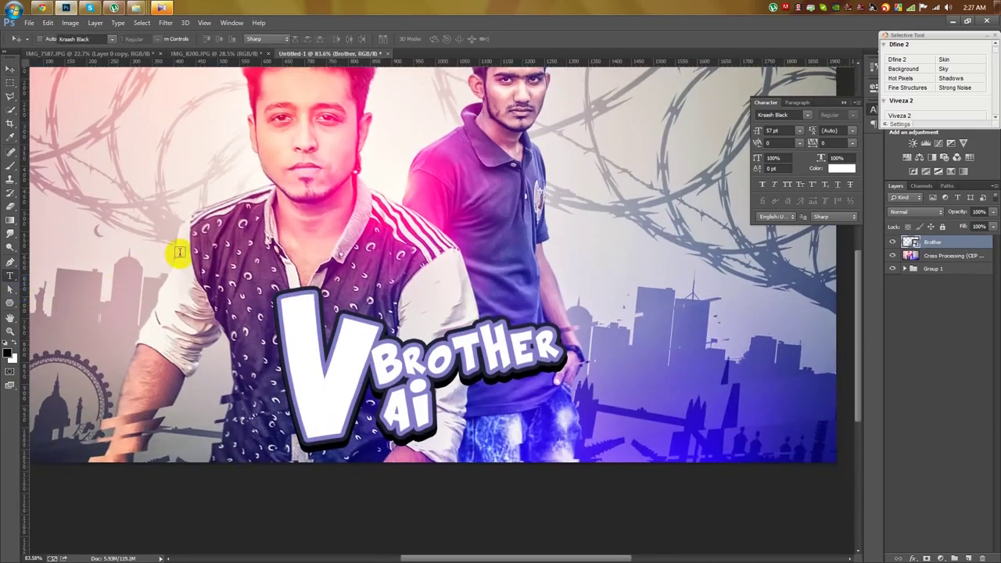
left_click(179, 252)
type("By Hass Hasib")
key("ctrl+a")
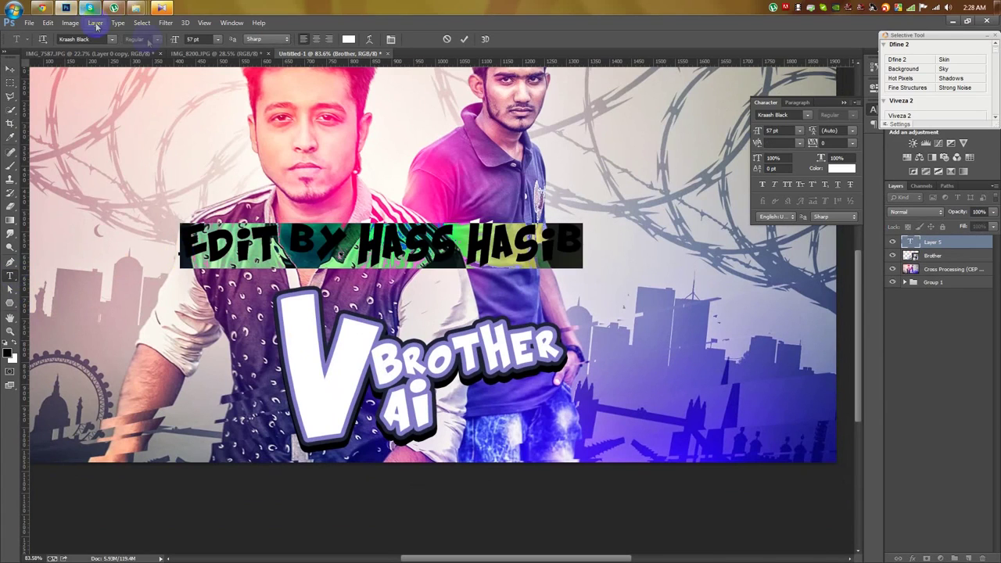
left_click_drag(177, 39, 149, 43)
left_click_drag(266, 149, 528, 301)
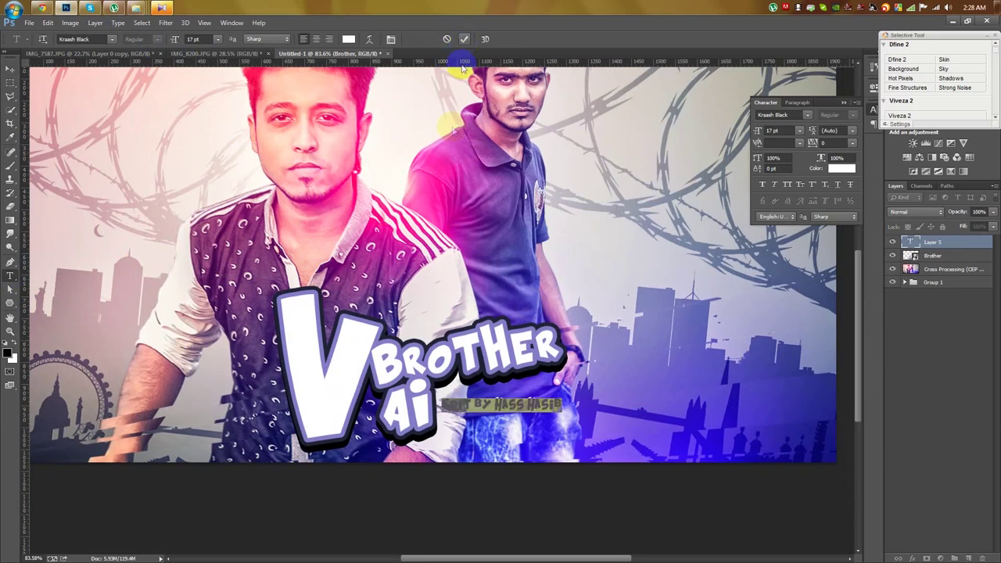
left_click(464, 39)
Tilt the credit about 11° and add a black-text duplicate beneath it.
key("ctrl+t")
left_click_drag(586, 385, 568, 374)
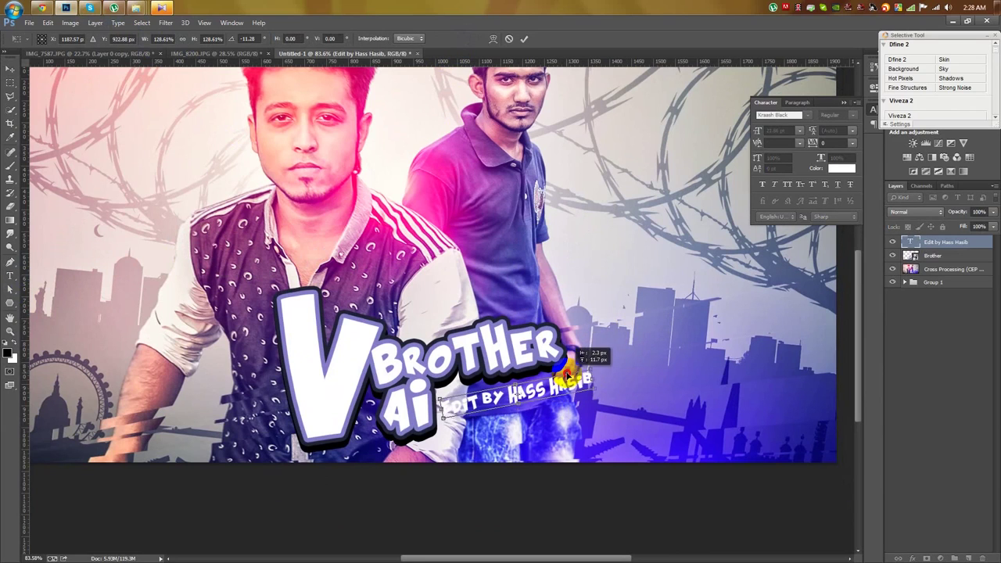
key("Return")
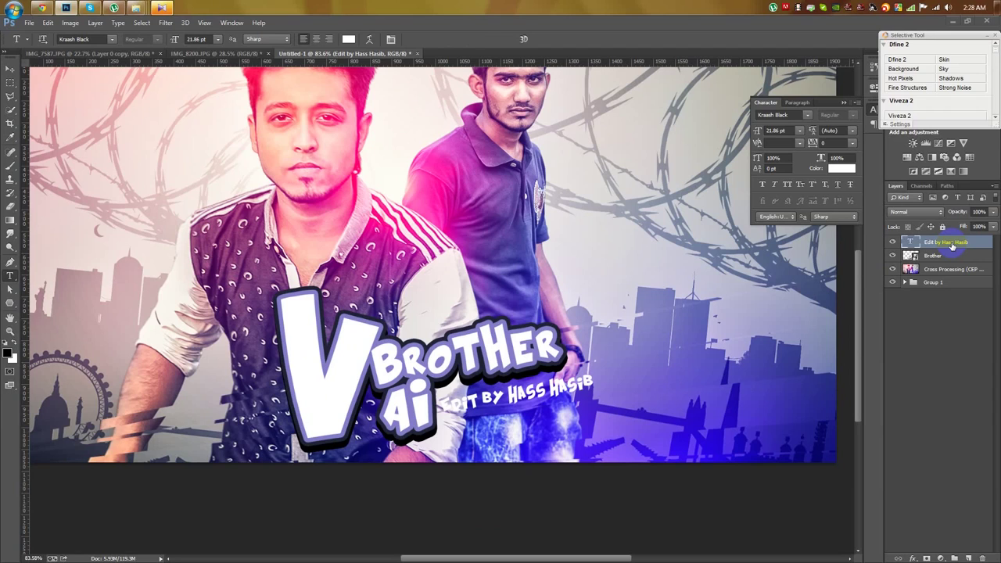
left_click(14, 70)
key("ctrl+j")
left_click_drag(929, 245, 929, 262)
double_click(909, 255)
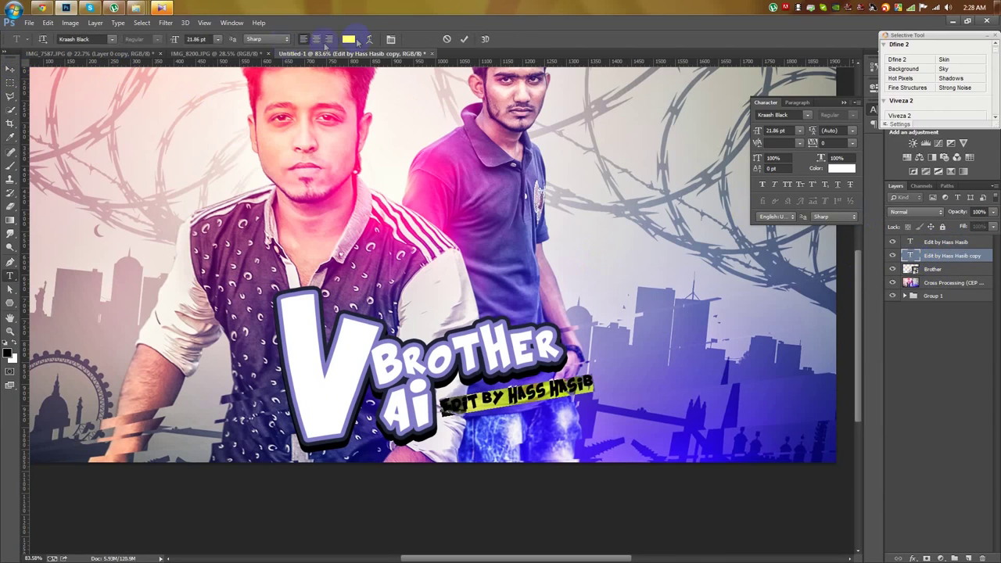
left_click(349, 40)
left_click(605, 140)
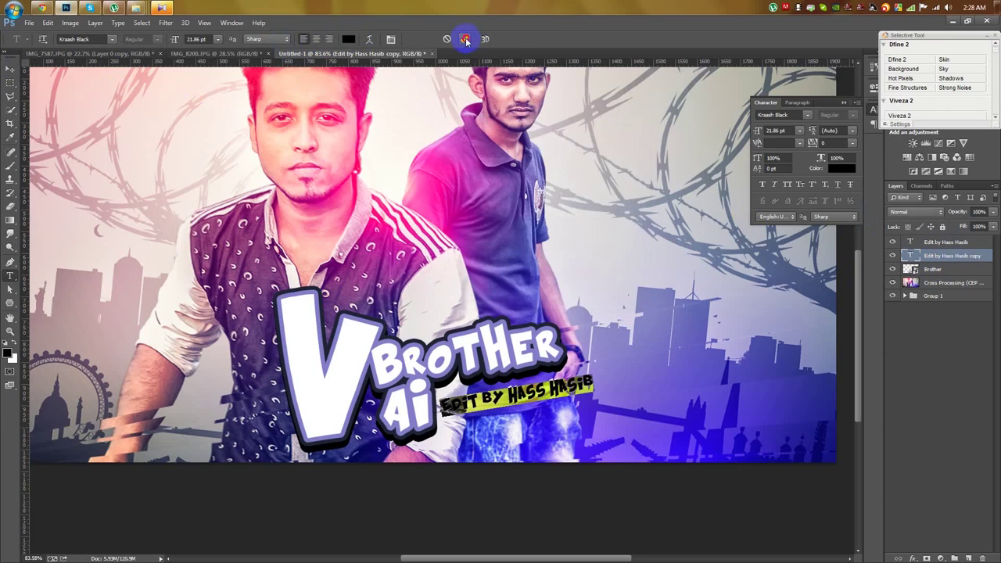
left_click(464, 39)
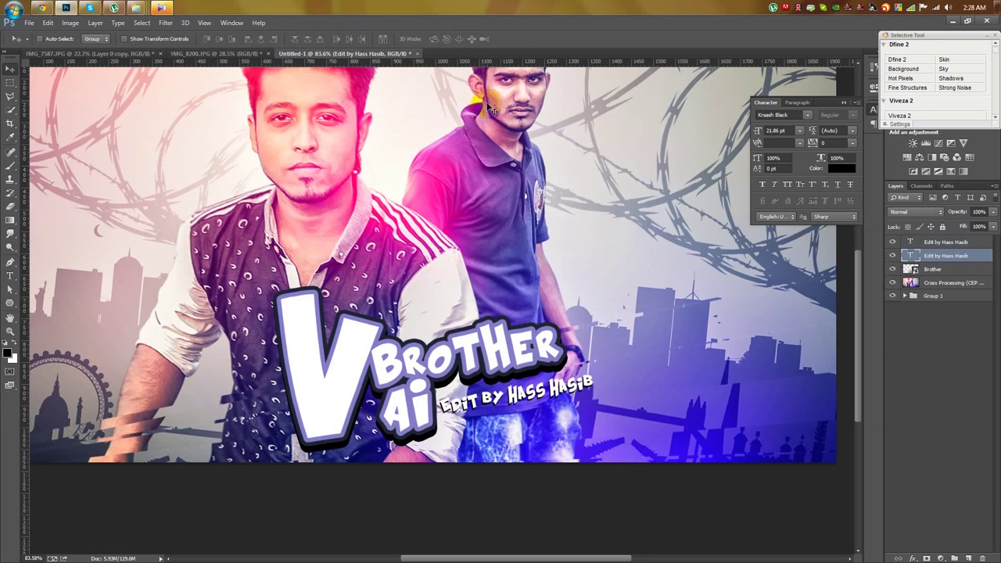
Select both credit layers and merge them into one.
left_click(982, 359)
left_click(981, 243)
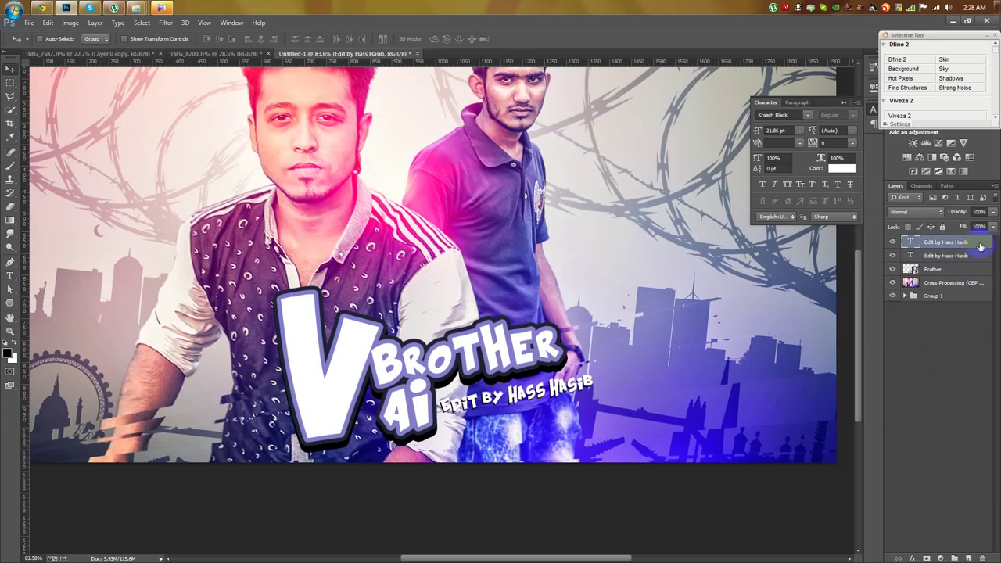
key("ctrl+e")
double_click(980, 244)
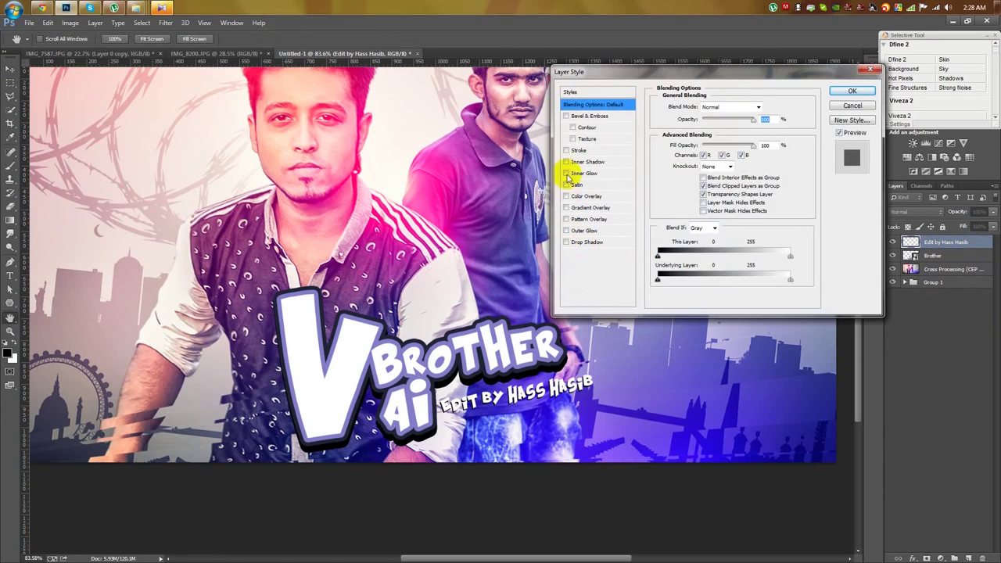
Give the merged credit a 5 px dark navy outline stroke sampled from the image.
left_click(579, 150)
left_click_drag(697, 107, 699, 109)
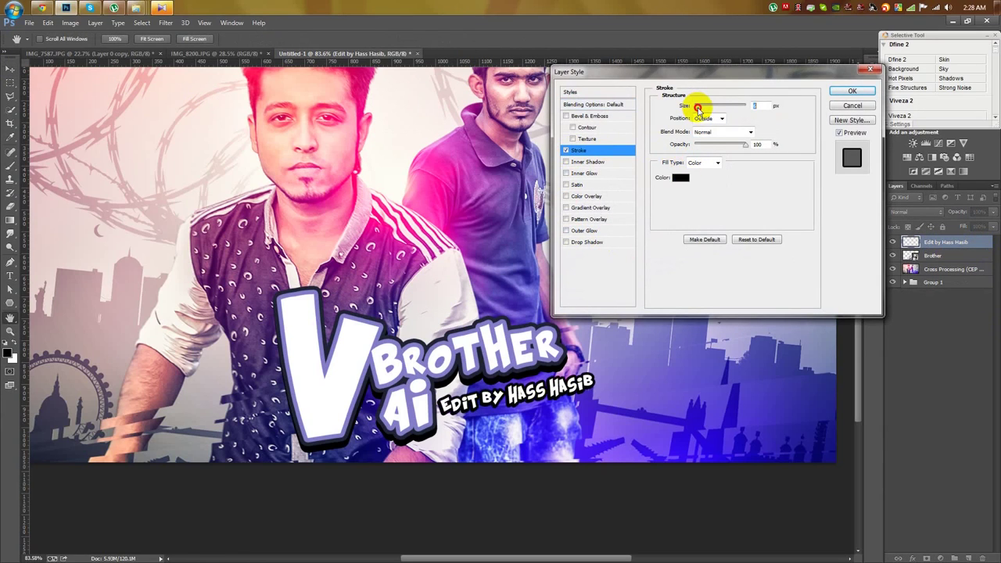
left_click(681, 178)
left_click(375, 316)
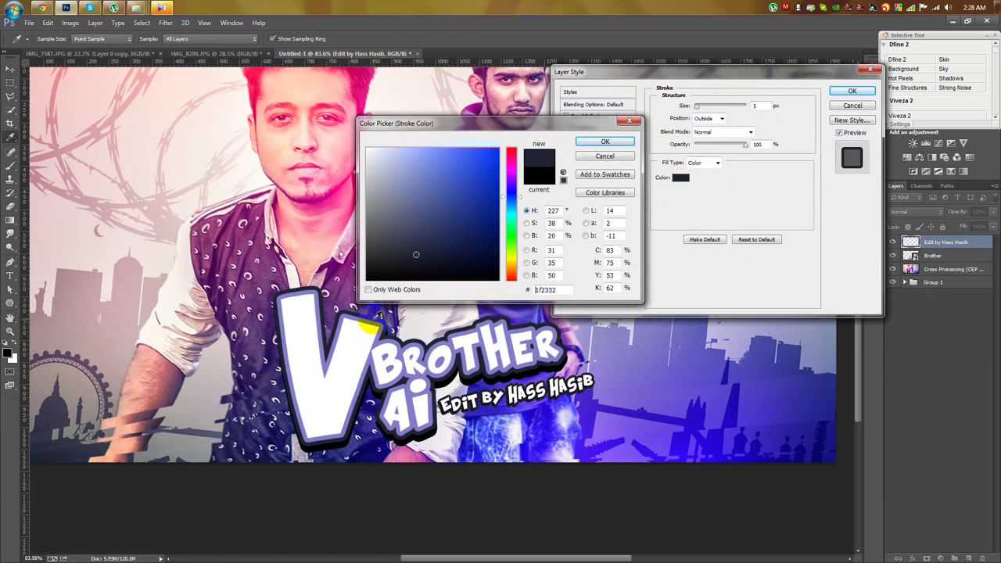
left_click(605, 141)
left_click(853, 91)
Collapse the credit's effect list and select the Cross Processing layer.
key("v")
scroll(593, 313, "down", 2)
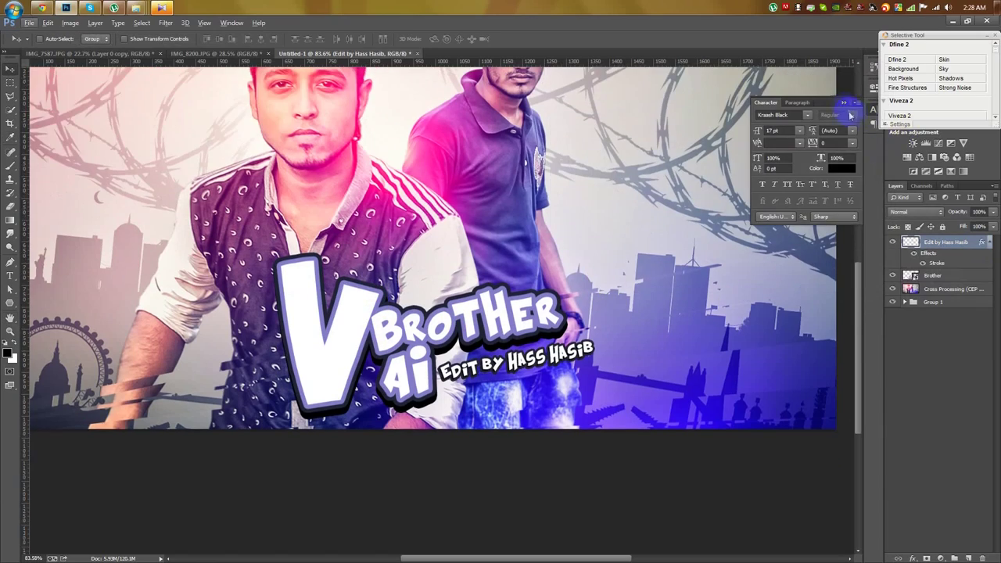
scroll(677, 200, "down", 2)
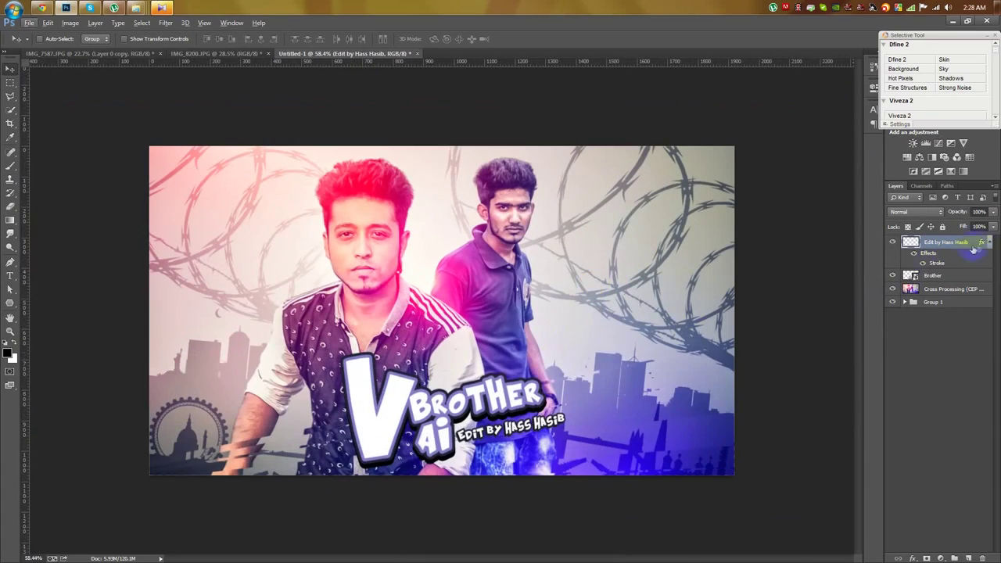
left_click(989, 243)
left_click(951, 269)
Draw a slanted band with the Pen tool and fill it black on a new layer.
left_click(9, 263)
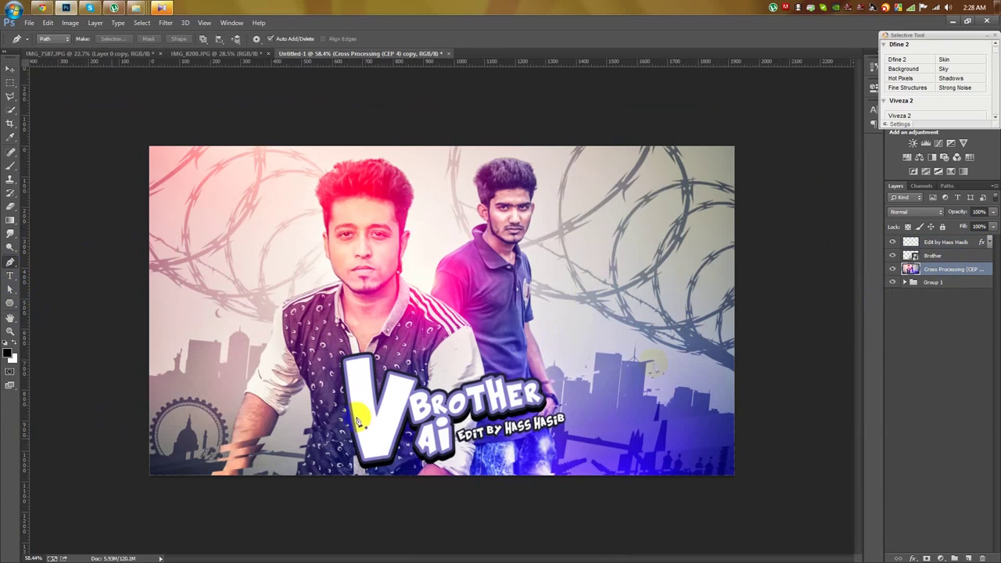
left_click(761, 382)
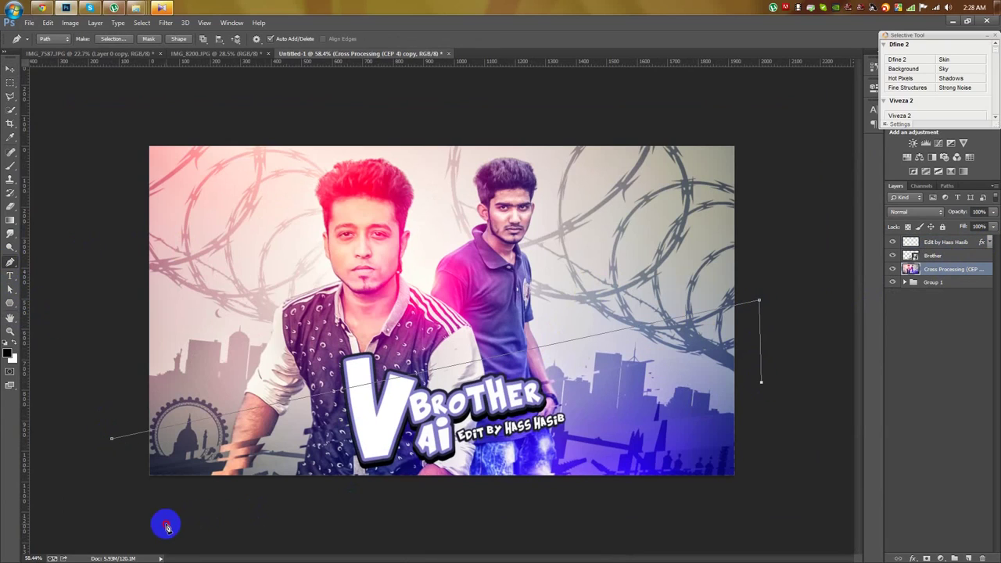
left_click(112, 439)
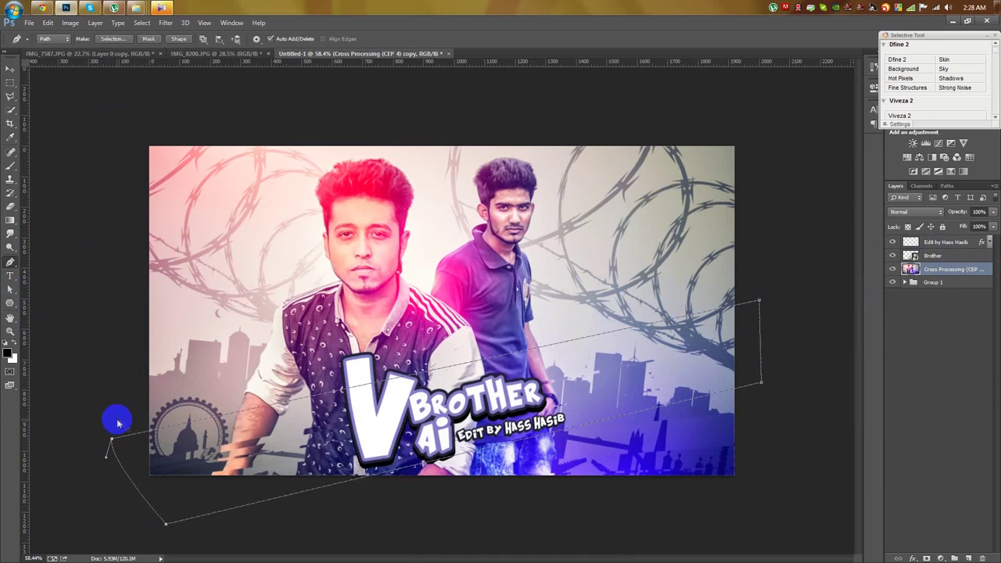
key("ctrl+Return")
left_click(968, 558)
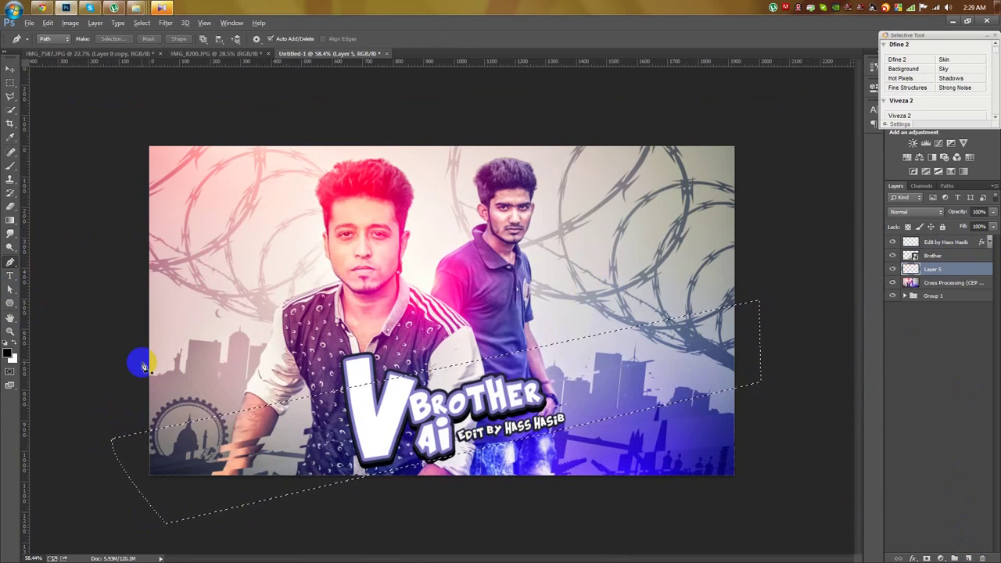
key("alt+BackSpace")
key("ctrl+d")
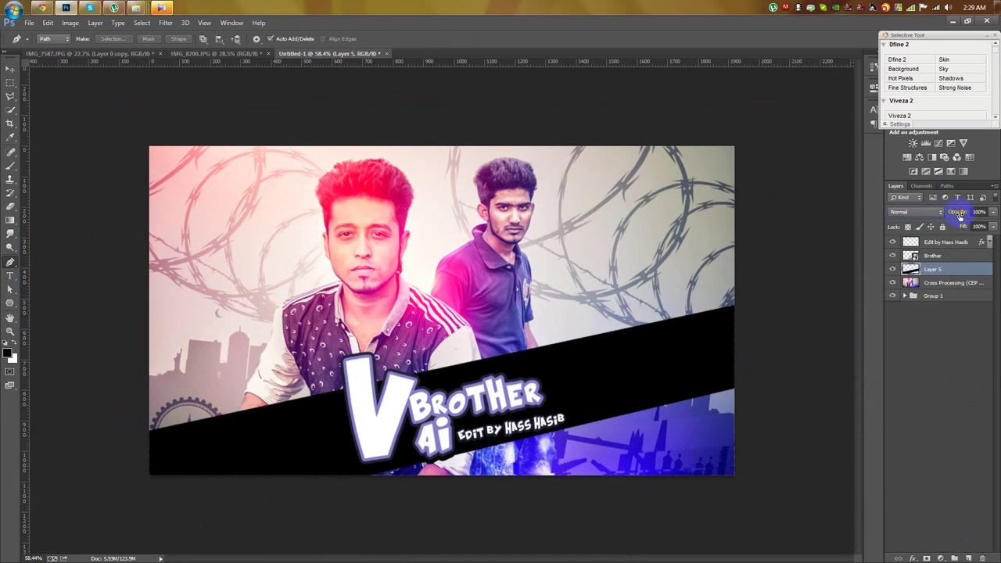
Set the black band to Overlay blend mode at 58% opacity.
left_click_drag(958, 212, 928, 218)
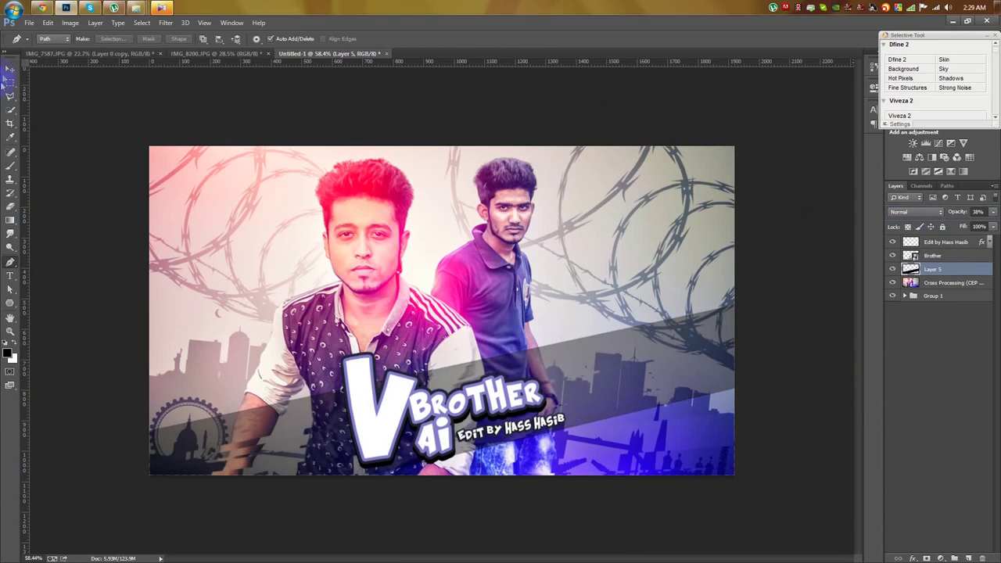
left_click(9, 69)
left_click(915, 212)
left_click(912, 354)
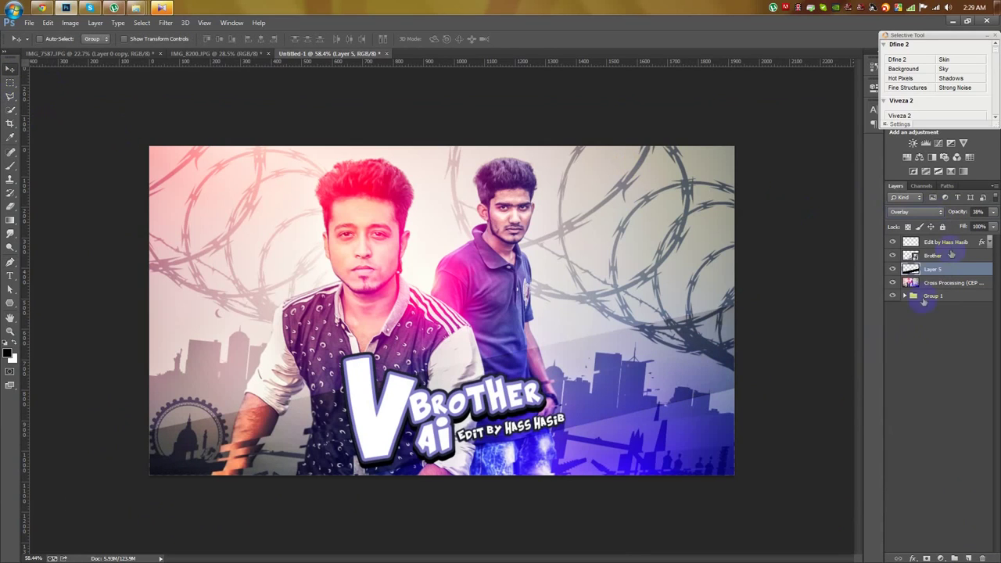
left_click_drag(988, 212, 970, 215)
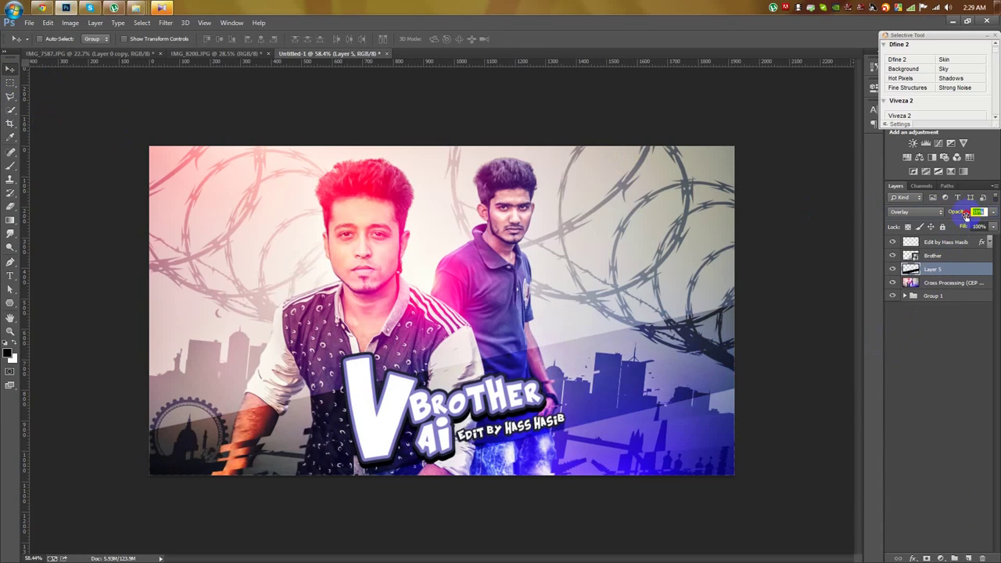
scroll(655, 291, "down", 2)
scroll(653, 289, "up", 1)
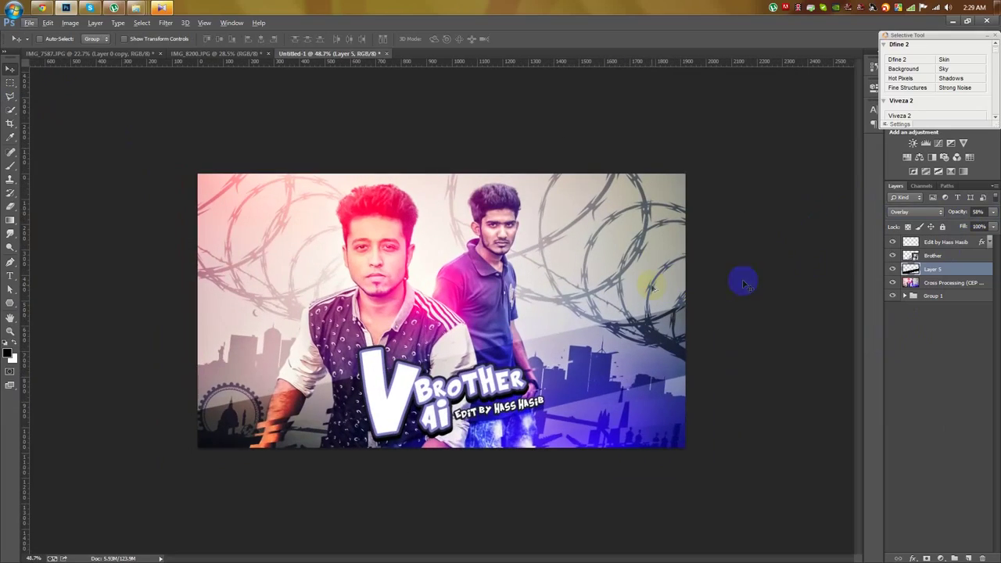
left_click(928, 244)
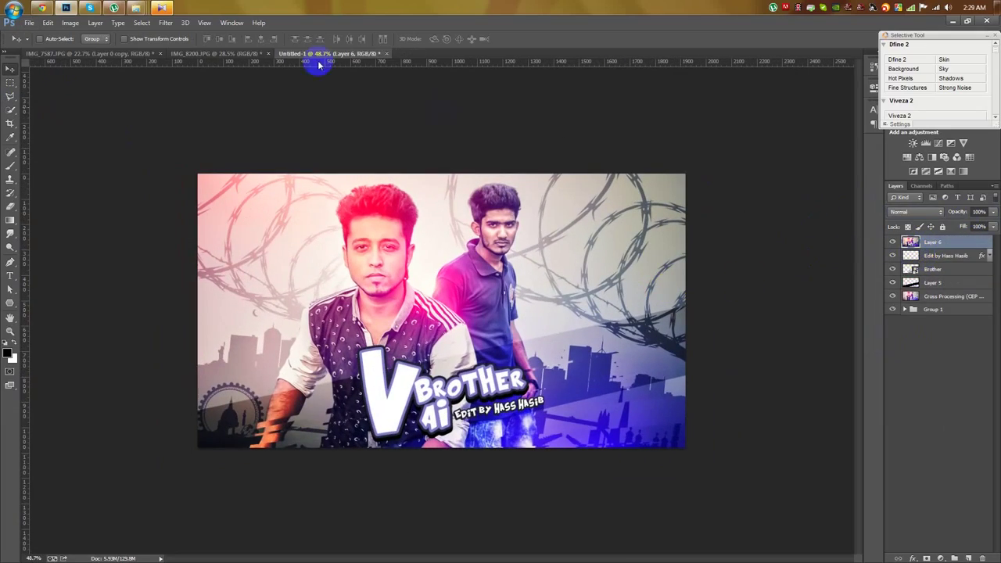
Apply a Lens Correction vignette darkening the merged layer's edges, midpoint +34.
left_click(165, 22)
left_click(191, 94)
left_click(896, 77)
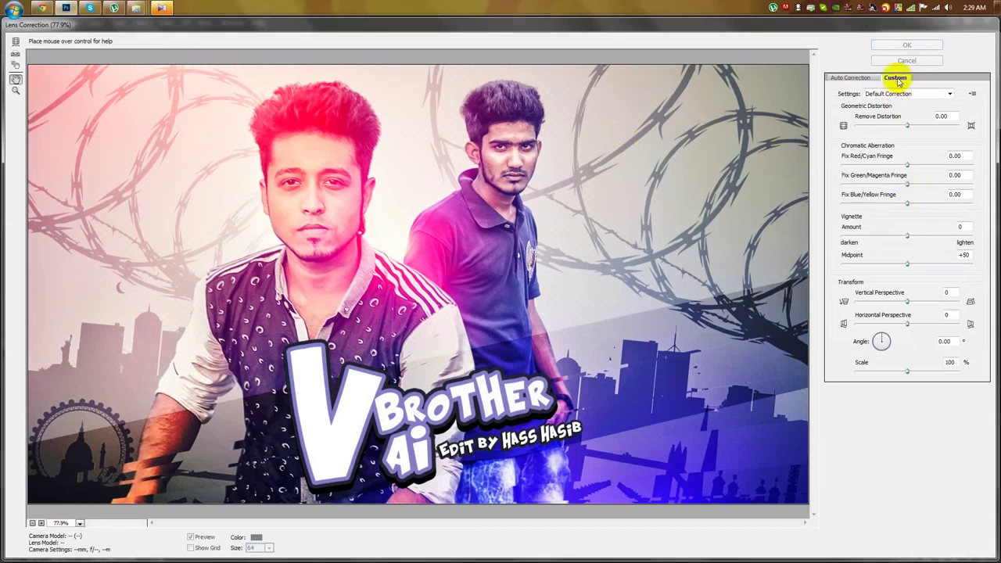
left_click_drag(907, 266, 865, 237)
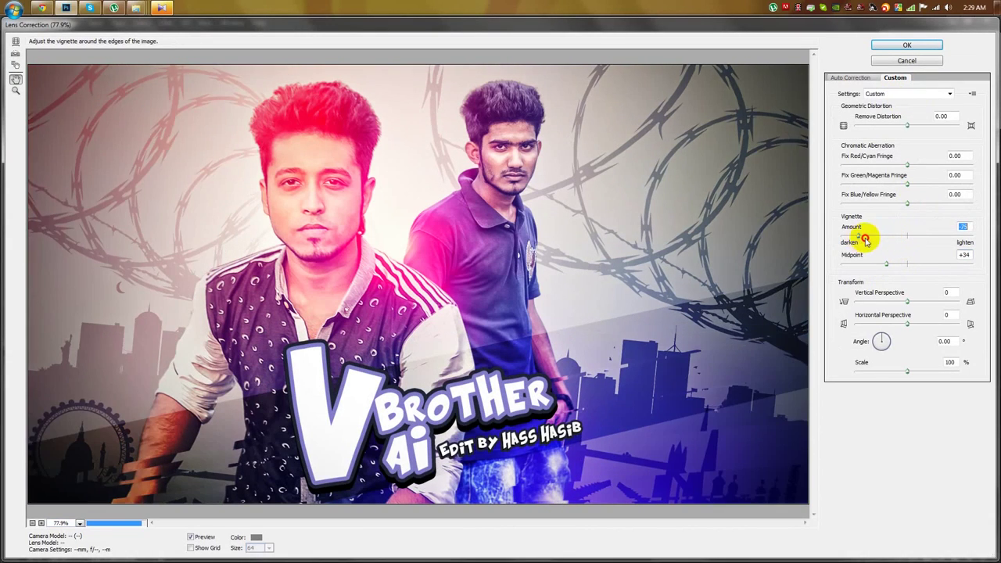
left_click(906, 45)
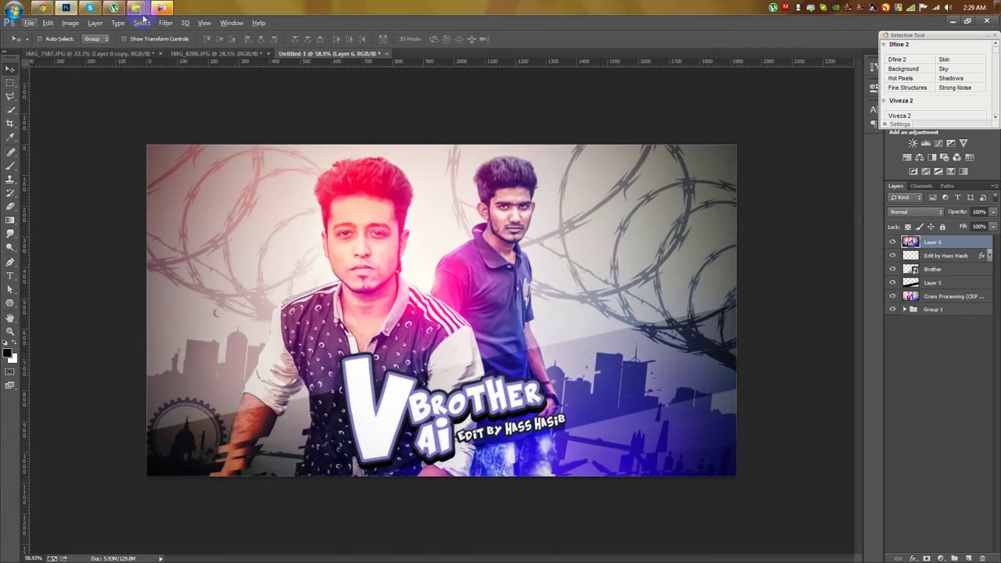
mouse_move(136, 8)
left_click(85, 69)
Preview the Texture and Texture_06_by_vivstock images, settling on Texture_07_by_Oleo_Kun.
scroll(364, 268, "down", 5)
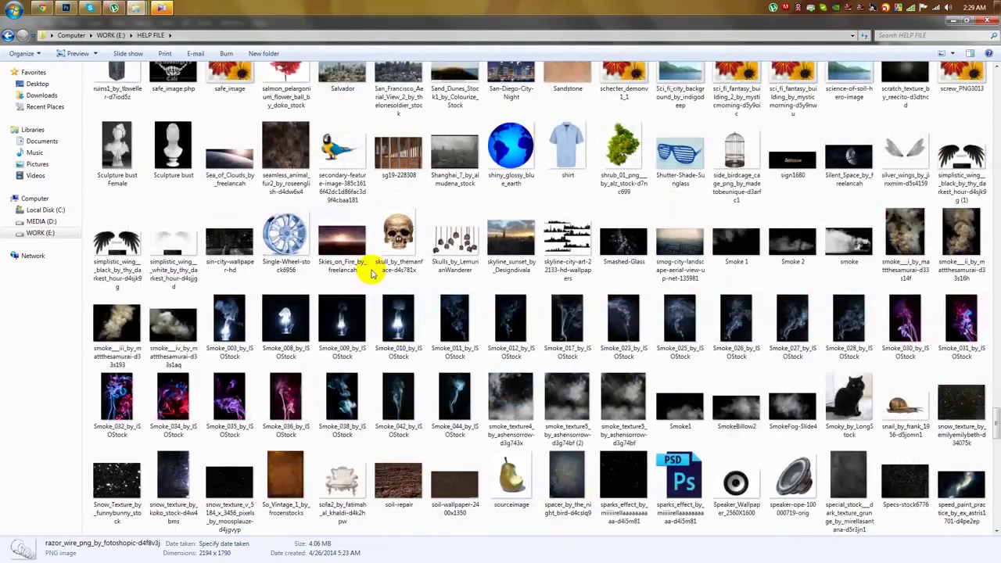
scroll(376, 275, "down", 5)
double_click(680, 501)
scroll(736, 225, "down", 1)
scroll(751, 223, "down", 1)
scroll(767, 217, "down", 1)
left_click(992, 21)
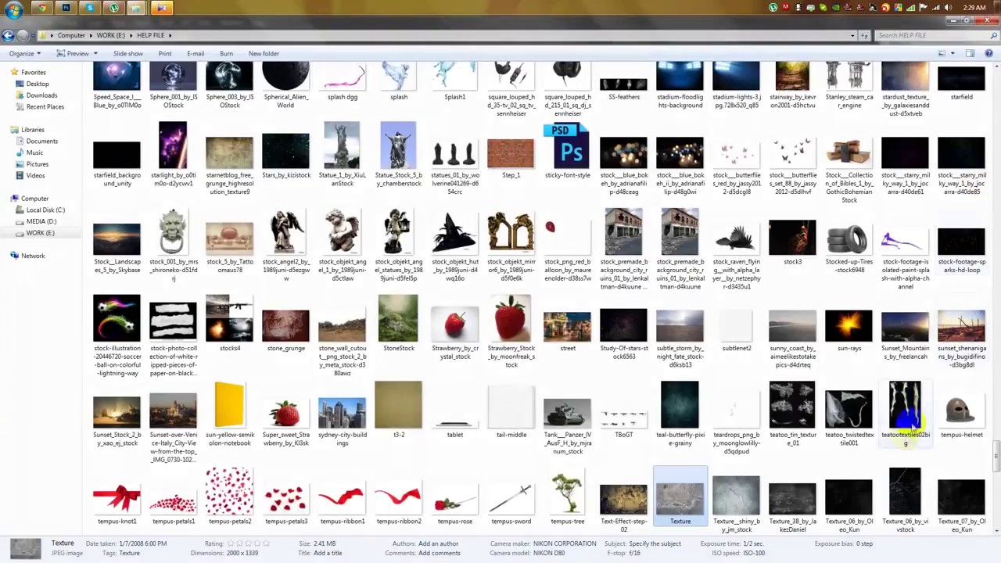
double_click(907, 500)
left_click(992, 21)
double_click(958, 489)
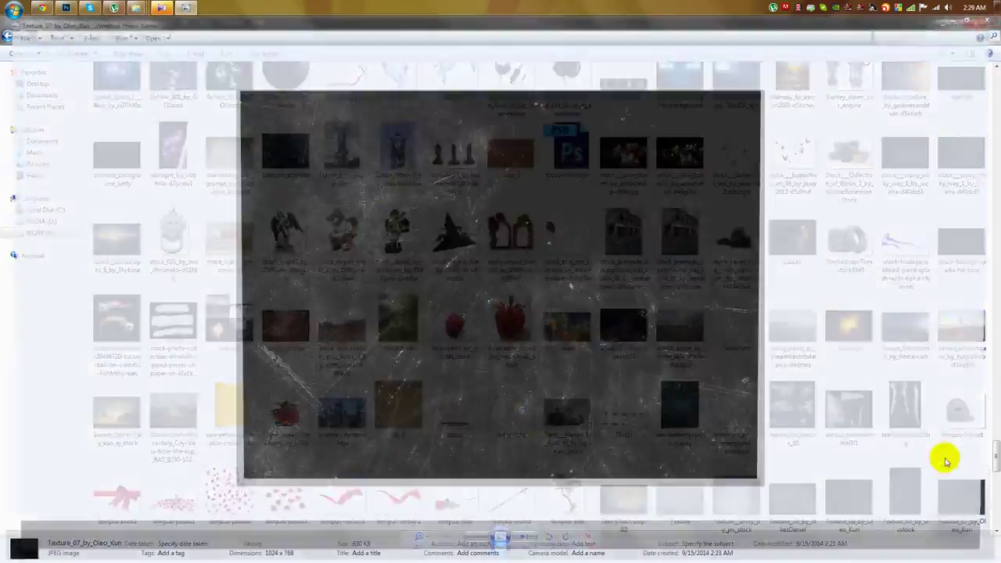
left_click(991, 21)
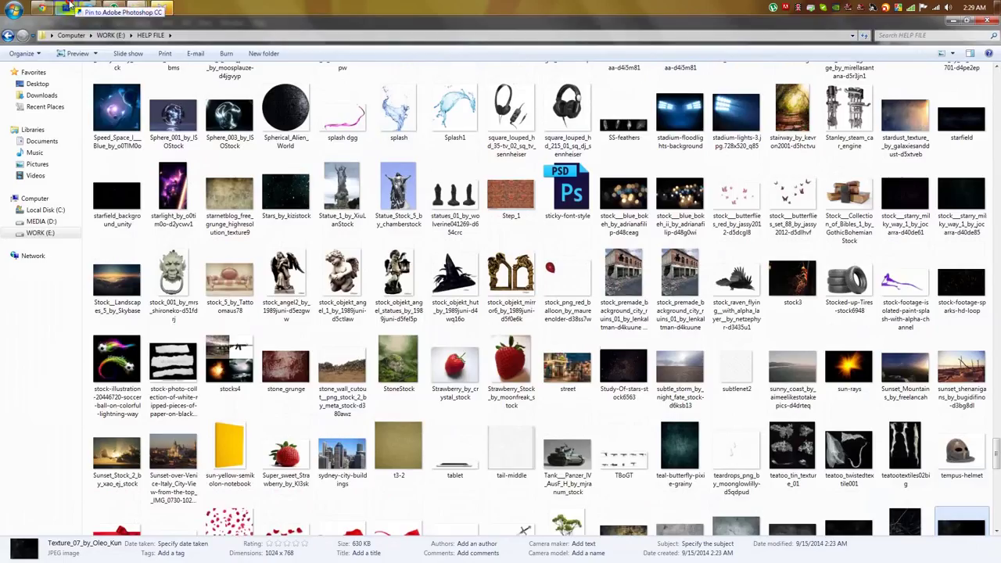
Place Texture_07 into the poster and stretch it to cover the whole canvas.
left_click_drag(958, 485, 208, 220)
left_click_drag(461, 380, 739, 474)
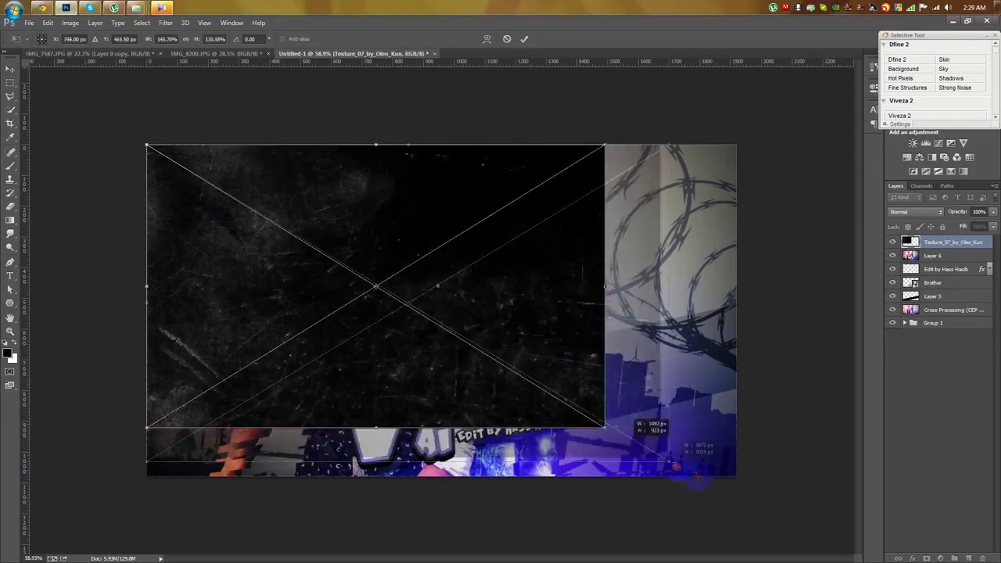
key("Return")
left_click(917, 211)
Set the texture layer's blend mode to Screen.
left_click(911, 298)
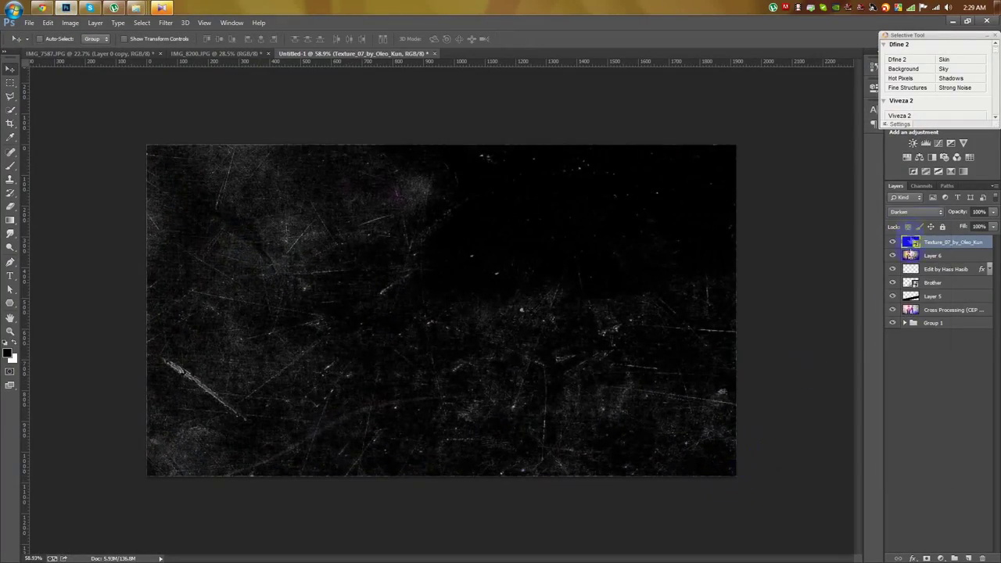
key("Down")
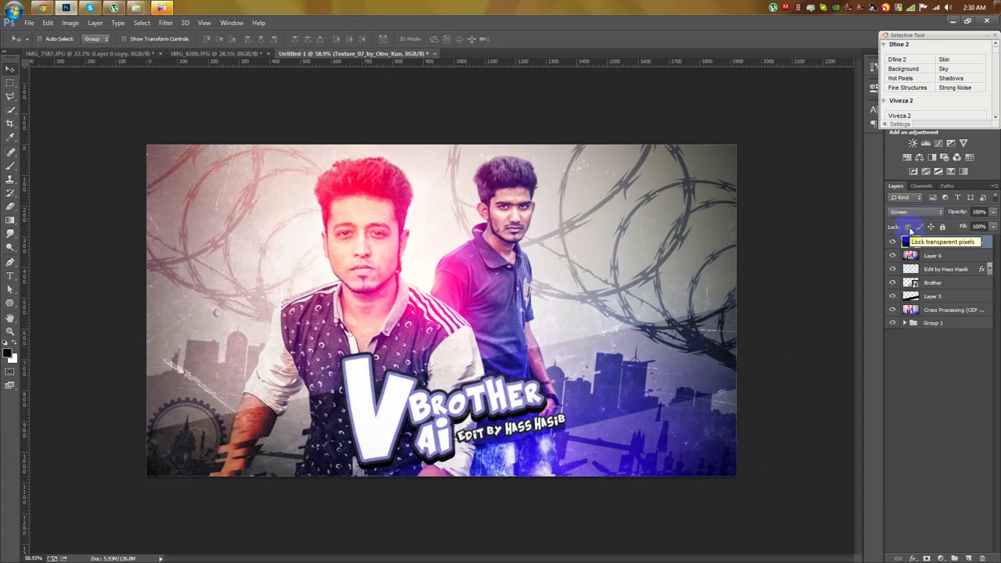
right_click(951, 242)
left_click(874, 255)
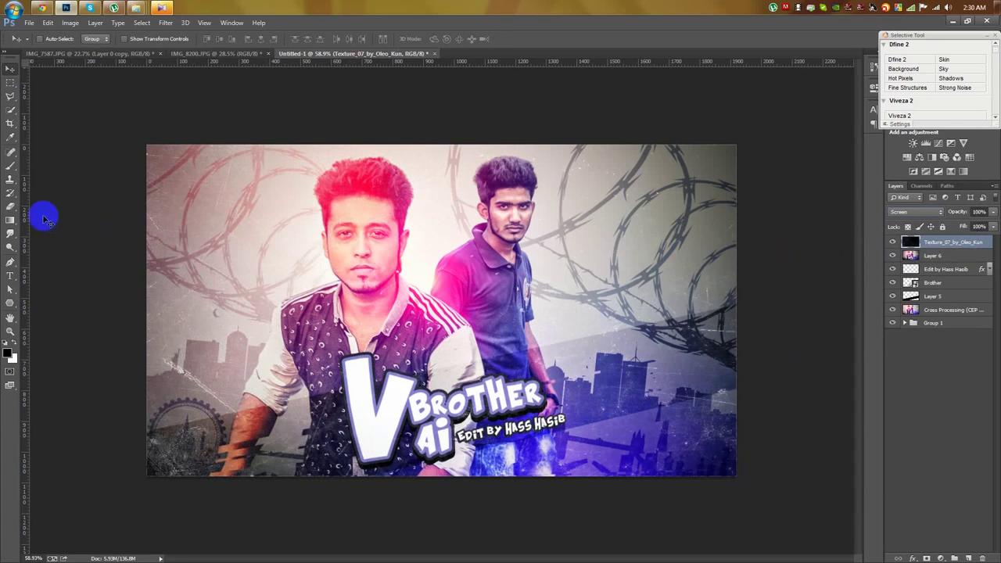
Erase the texture off the face and raise its opacity to 89%.
left_click(10, 205)
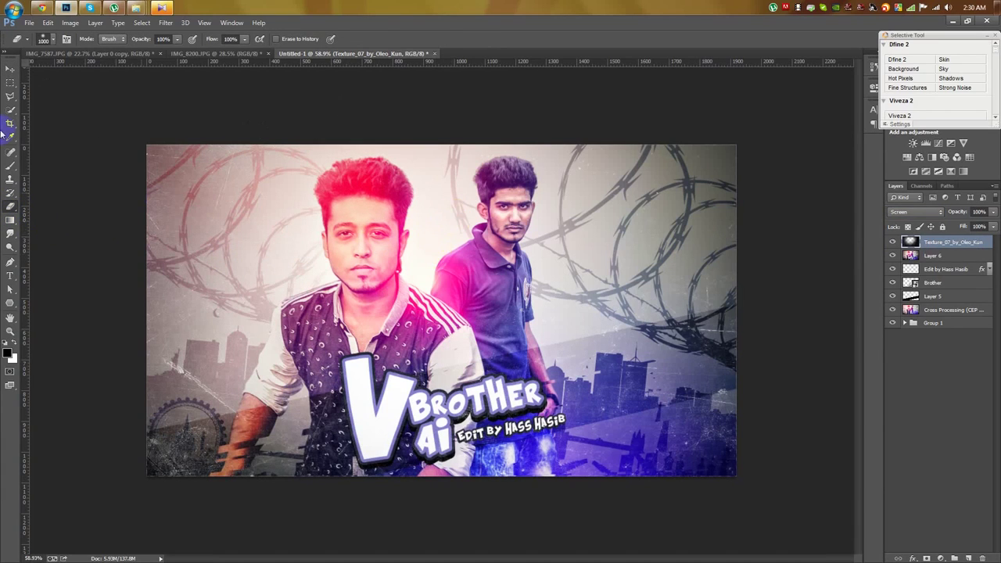
left_click(10, 69)
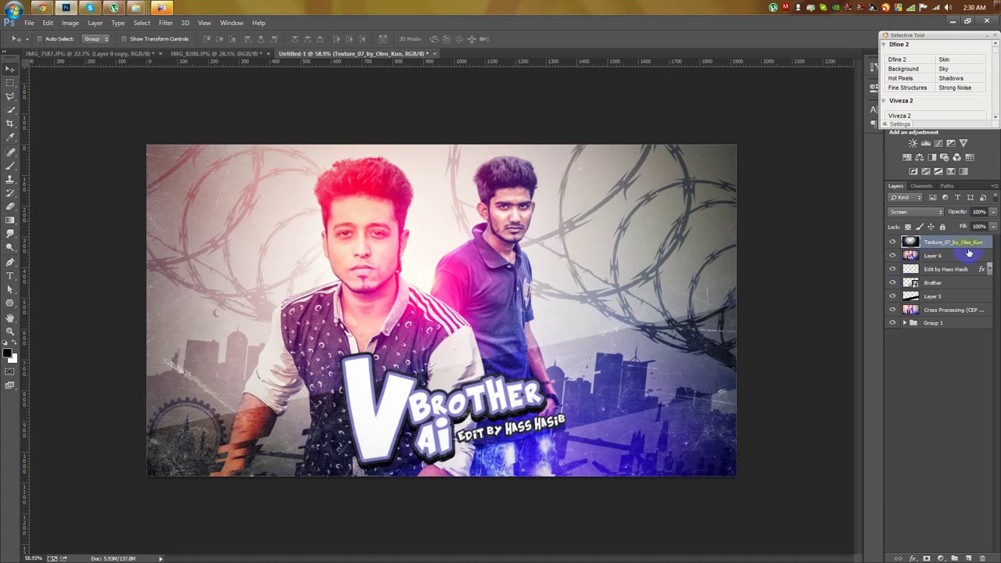
scroll(550, 316, "up", 1)
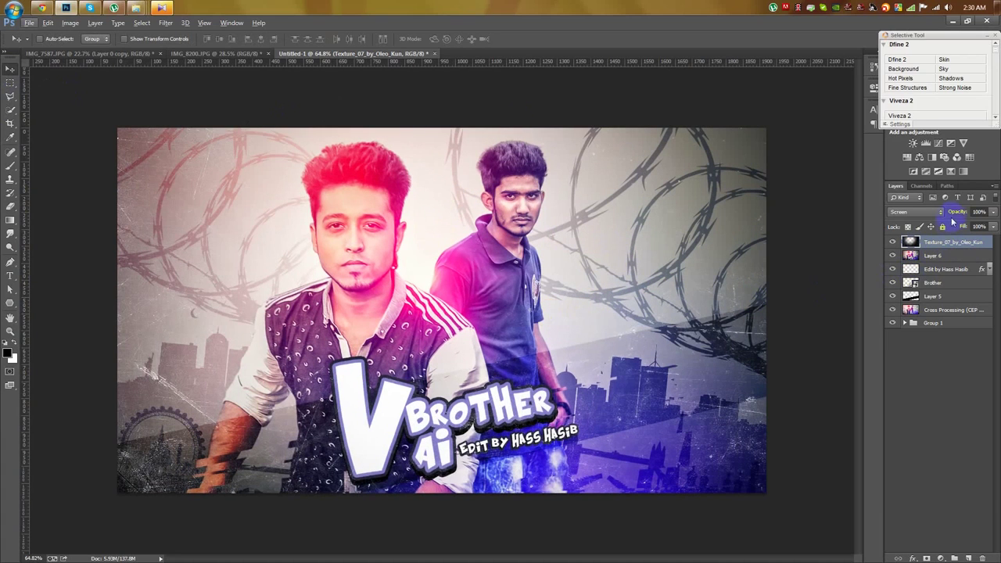
left_click_drag(944, 216, 957, 216)
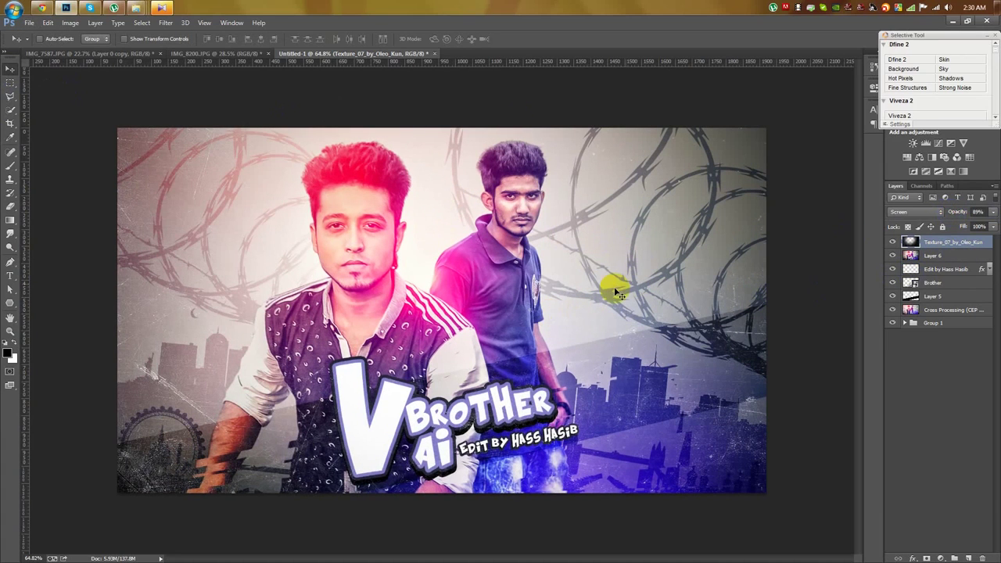
left_click(28, 22)
Save the poster to the Desktop as JPEG 'Vai Brother' at Quality 12.
left_click(47, 145)
left_click(161, 381)
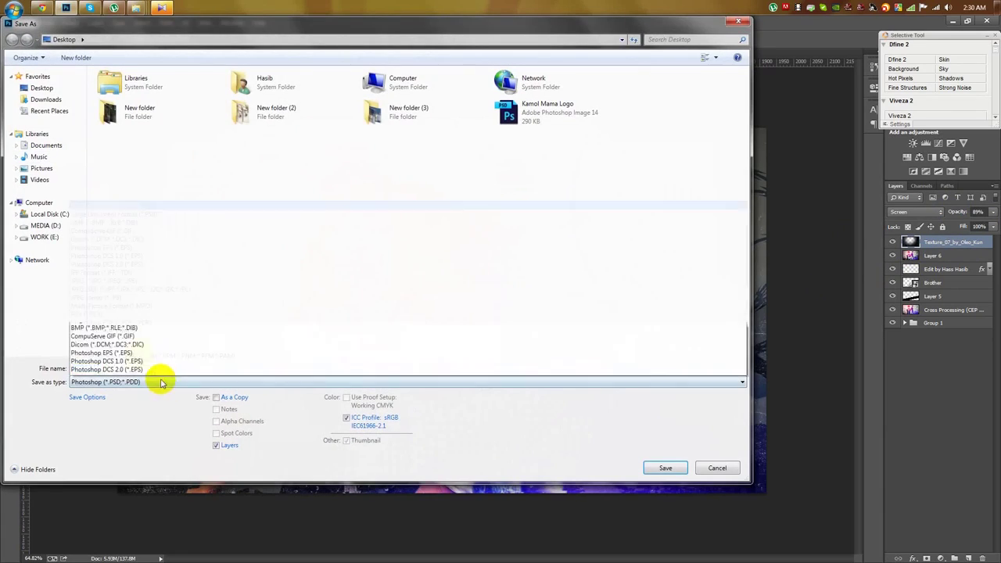
left_click(90, 271)
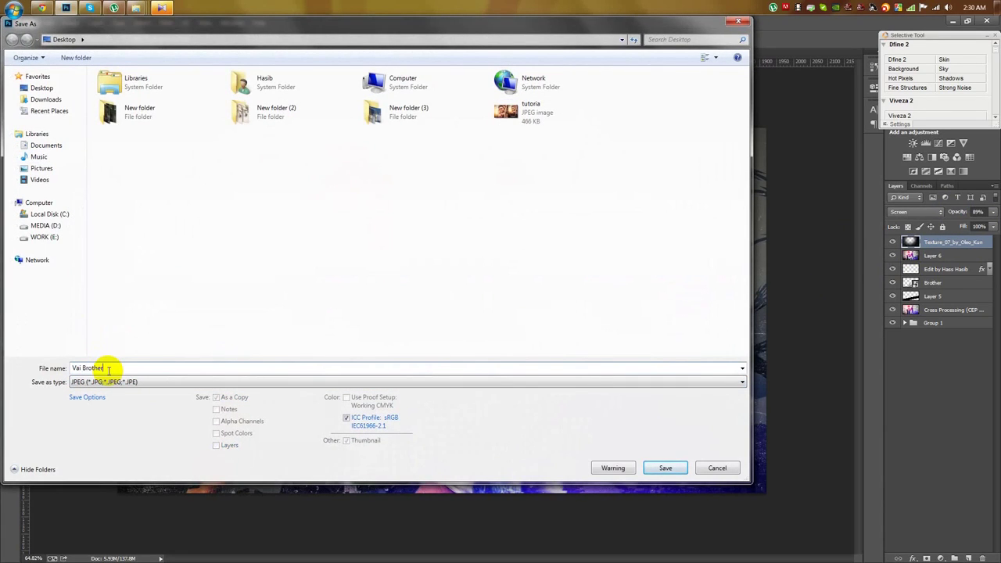
left_click(664, 467)
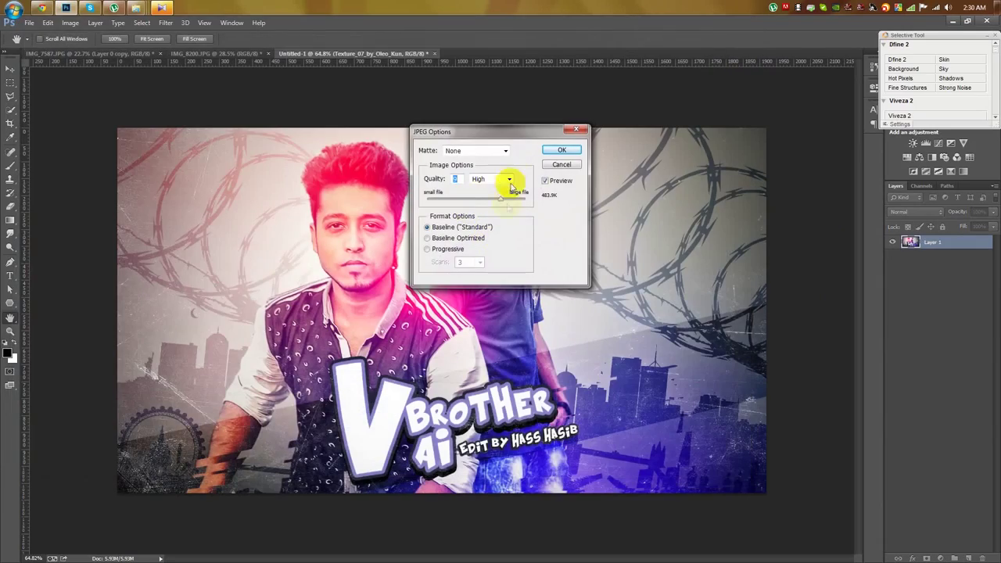
left_click(535, 202)
left_click(561, 150)
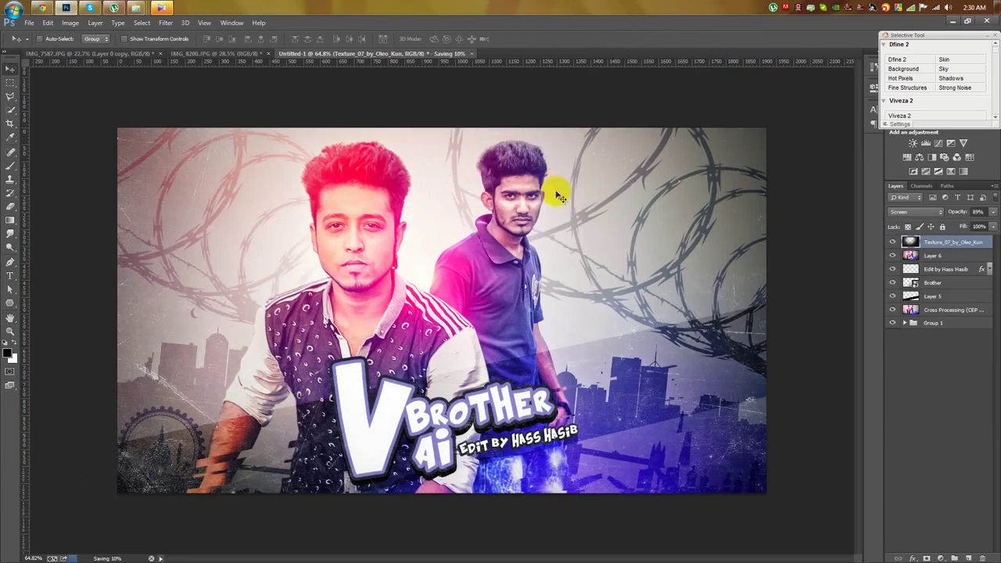